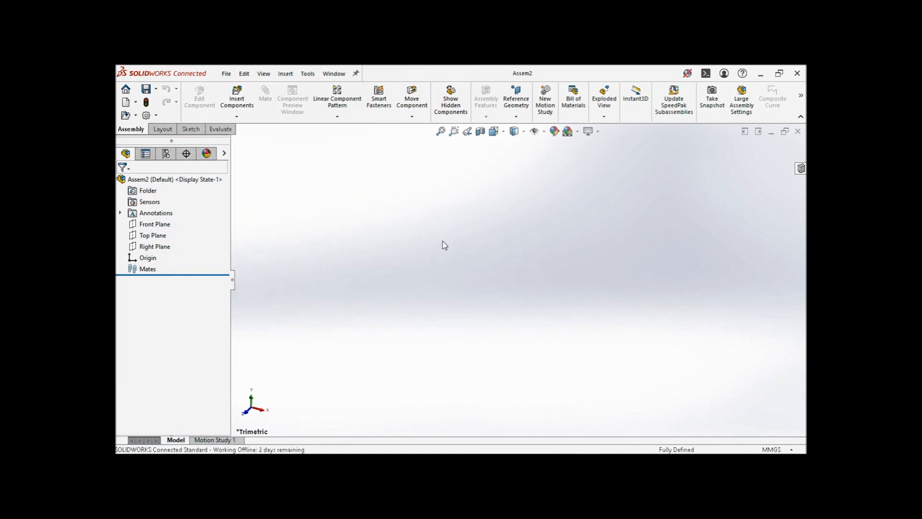
# - Insert Part1 into the assembly as the first component and place it in the graphics area
pyautogui.click(237, 103)
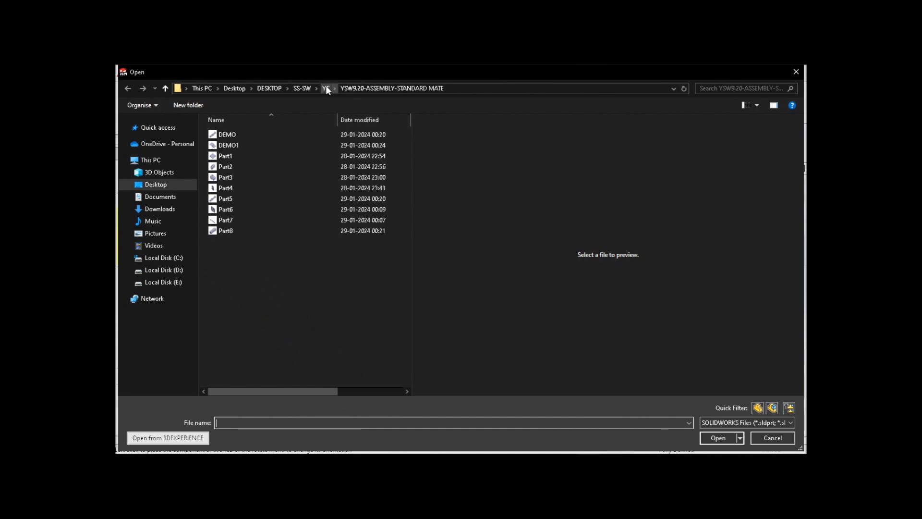
pyautogui.click(768, 437)
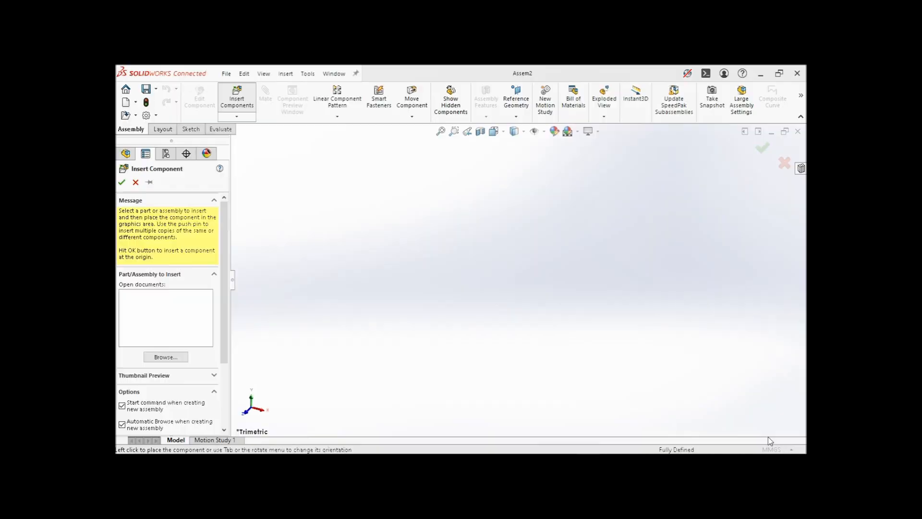
pyautogui.click(236, 100)
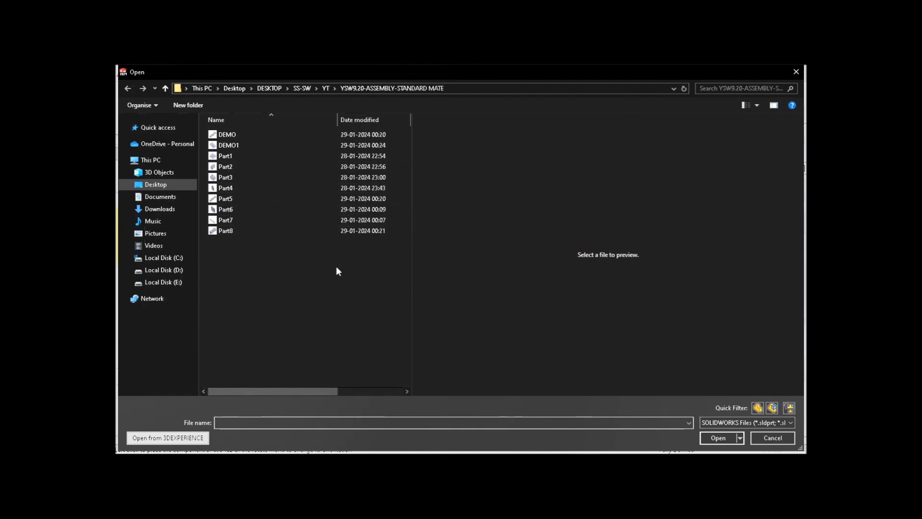
pyautogui.click(310, 157)
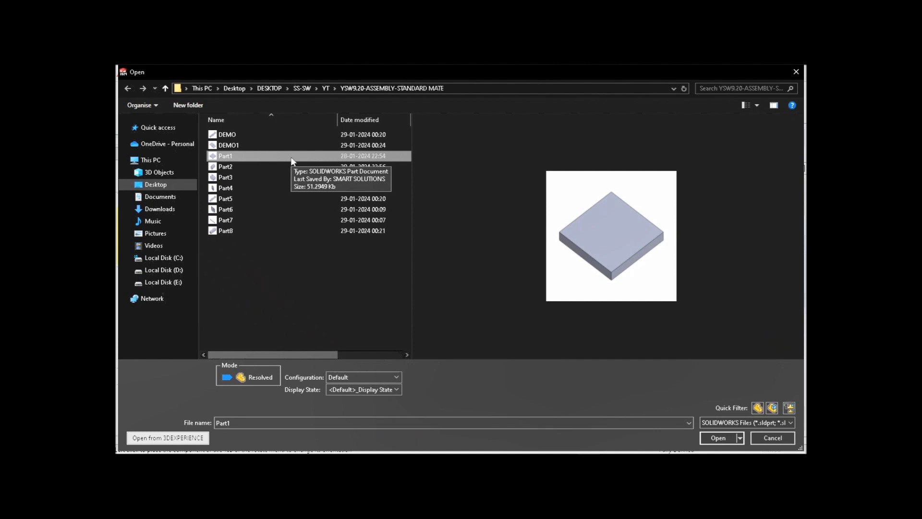
pyautogui.click(717, 437)
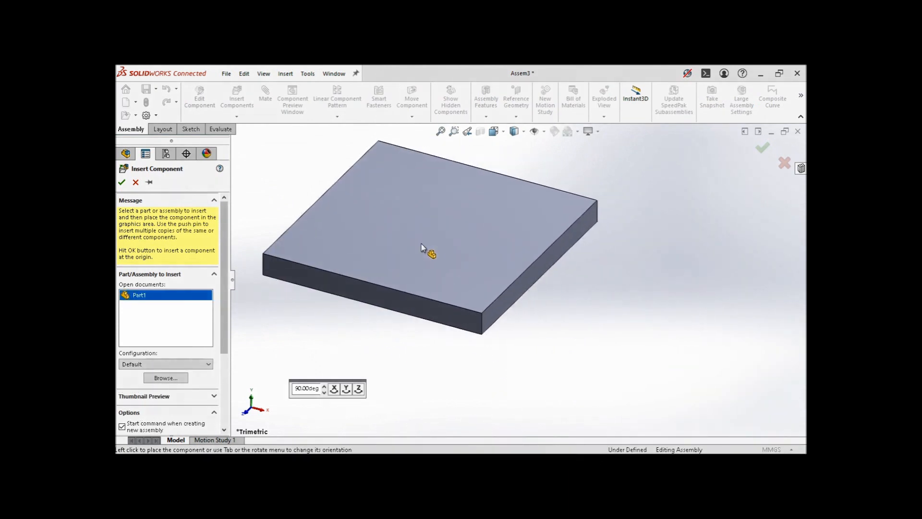
pyautogui.scroll(2, 495, 280)
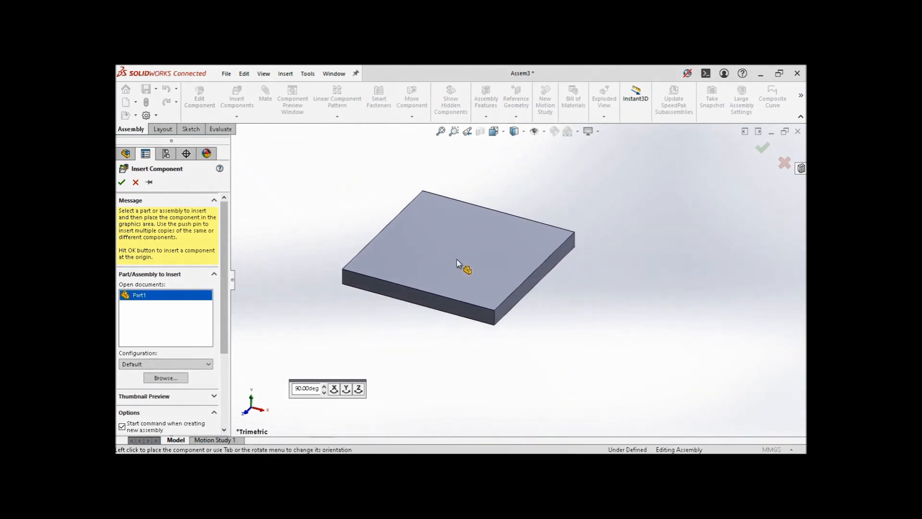
pyautogui.click(510, 254)
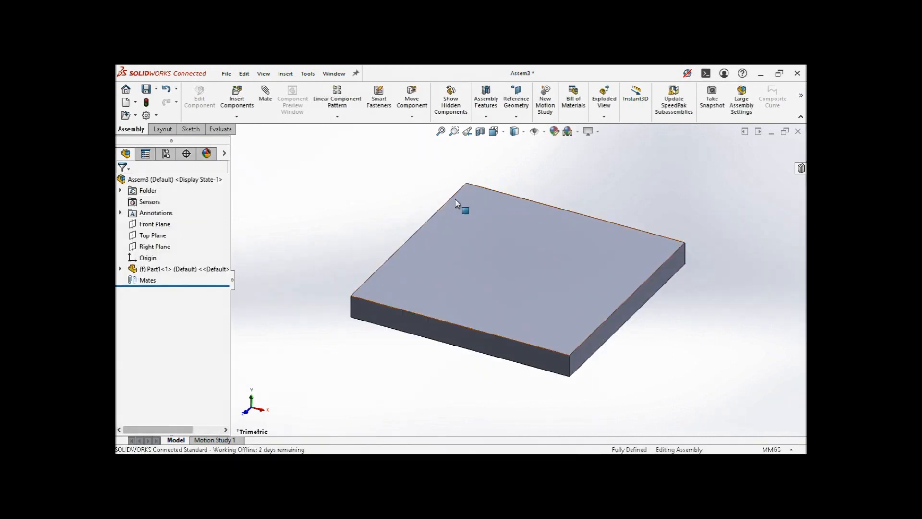
# - Insert a second copy of Part1 and place it apart from the first plate
pyautogui.scroll(-1, 488, 210)
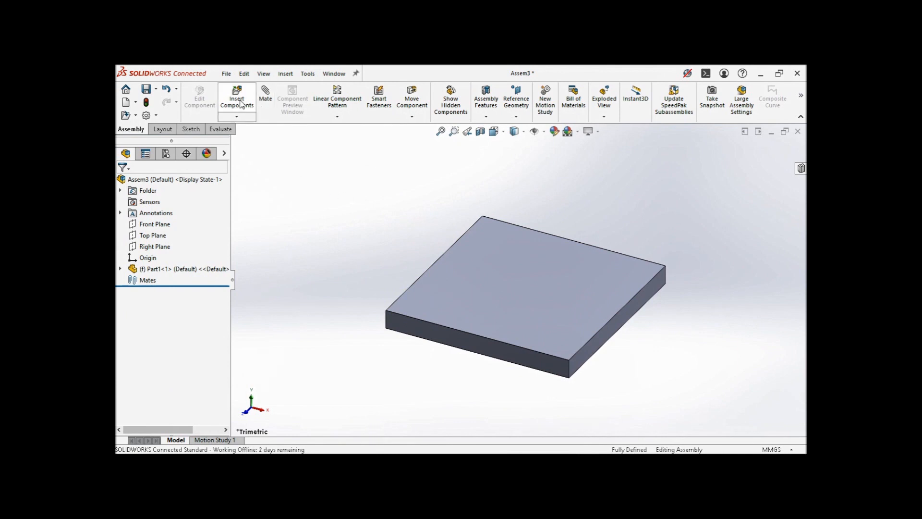
pyautogui.click(242, 104)
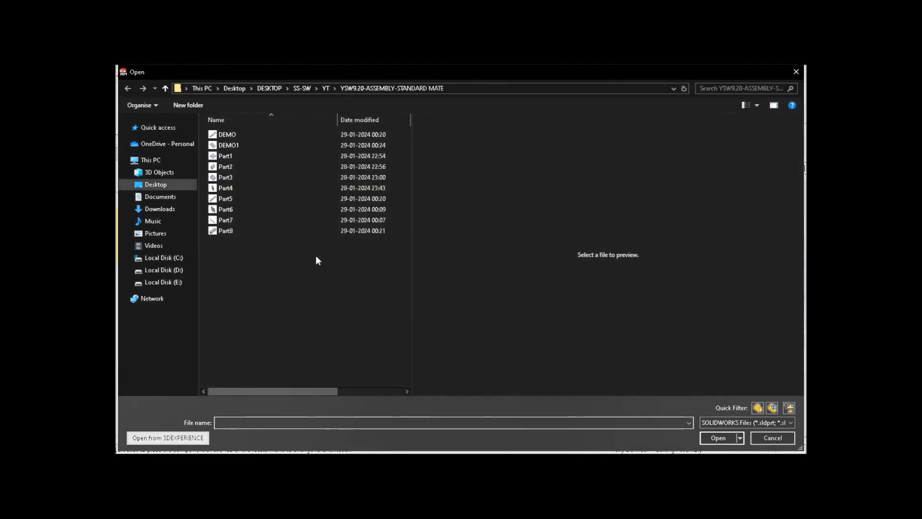
pyautogui.click(276, 157)
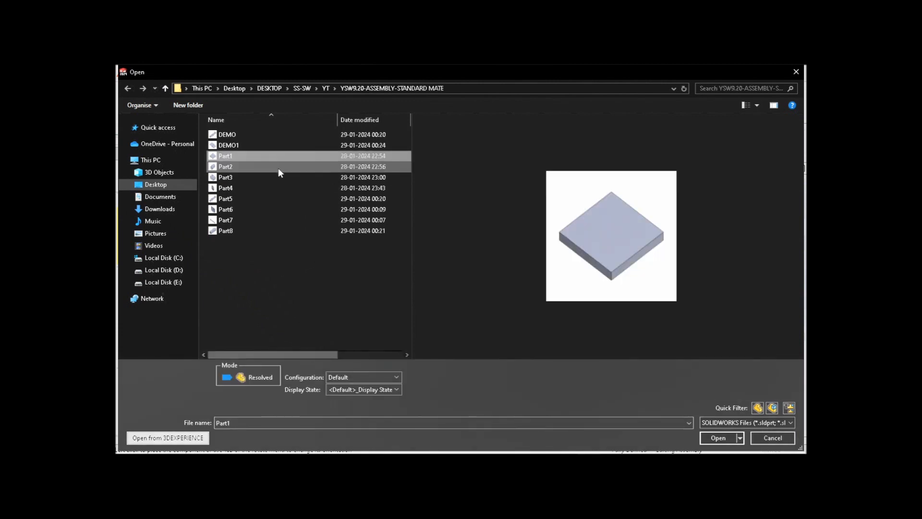
pyautogui.click(279, 168)
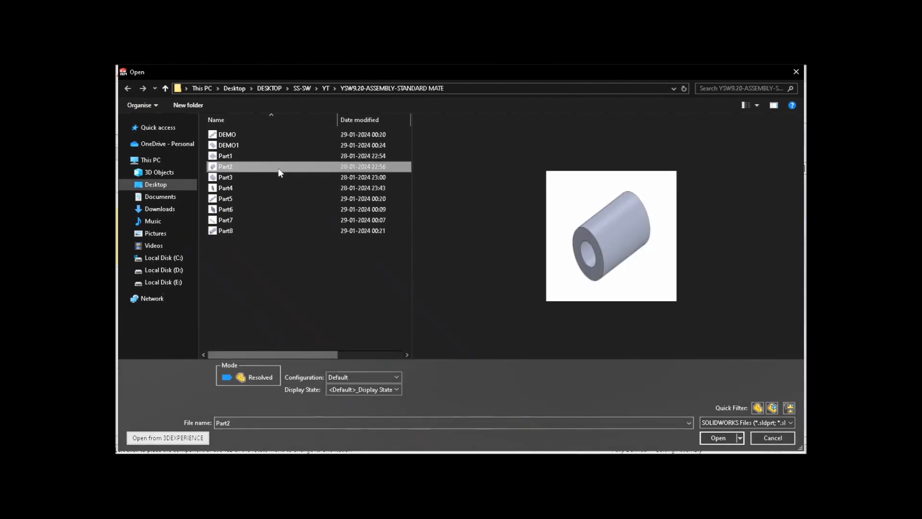
pyautogui.click(278, 157)
pyautogui.doubleClick(280, 161)
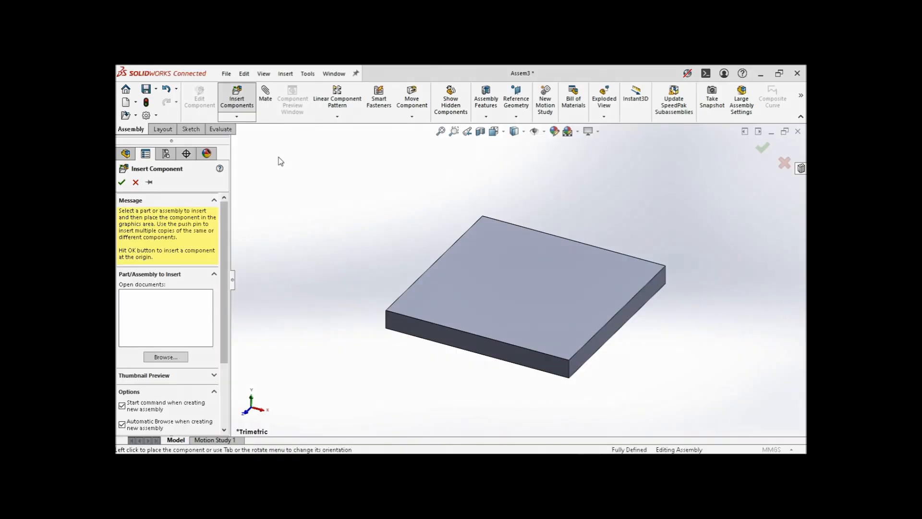
pyautogui.press('z')
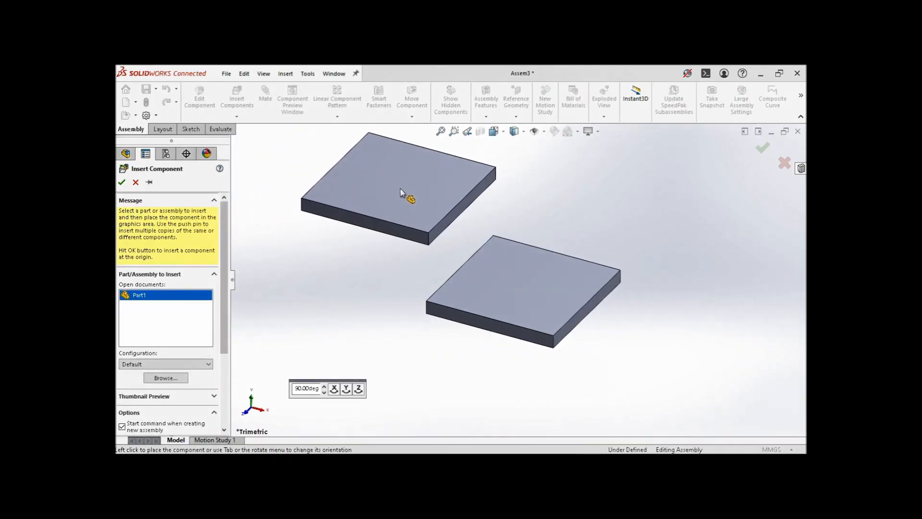
pyautogui.click(388, 189)
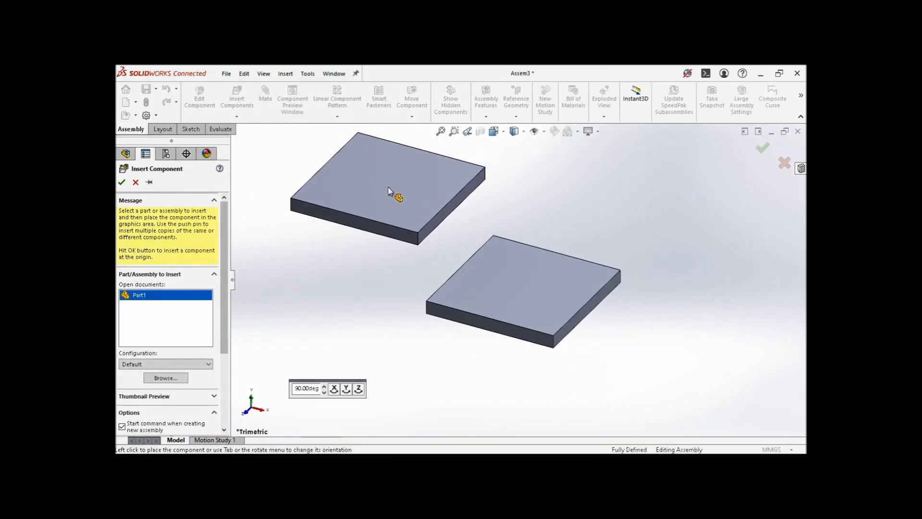
pyautogui.keyDown('ctrl'); pyautogui.moveTo(359, 171); pyautogui.dragTo(394, 189, button='middle'); pyautogui.keyUp('ctrl')
pyautogui.scroll(-1, 394, 188)
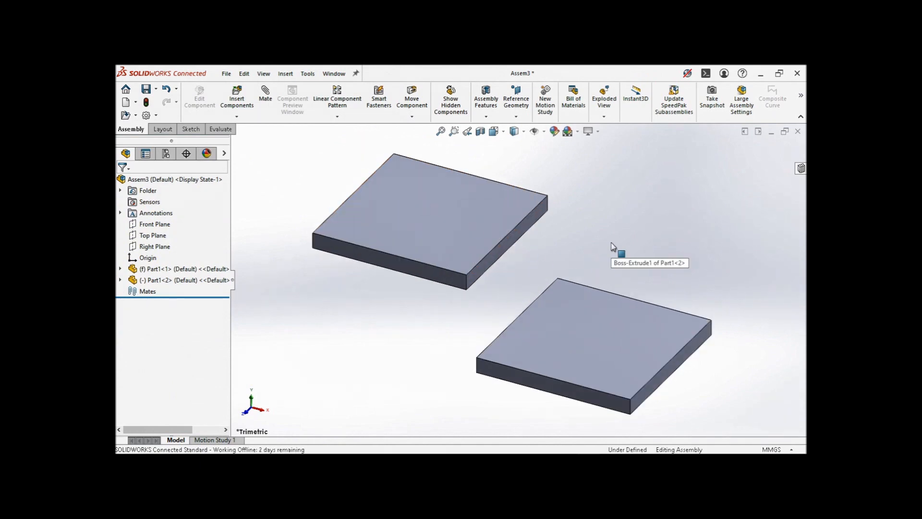
pyautogui.scroll(2, 450, 265)
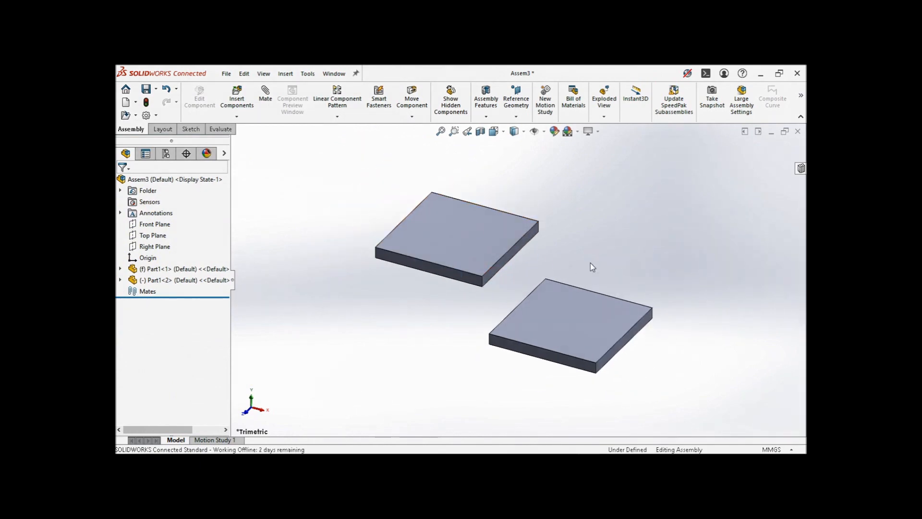
# - Move the second Part1 plate farther from the first one and try to move the fixed first plate
pyautogui.click(549, 304)
pyautogui.click(467, 241)
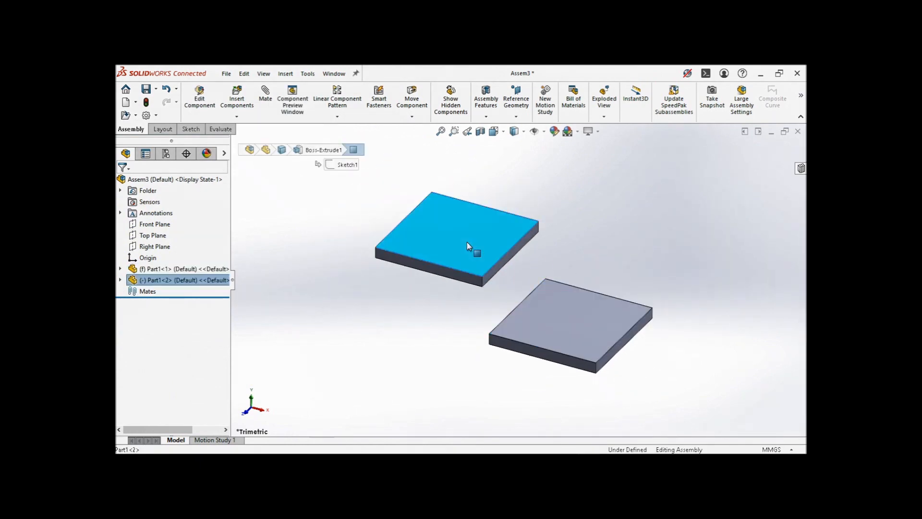
pyautogui.click(393, 317)
pyautogui.moveTo(453, 243); pyautogui.dragTo(375, 220)
pyautogui.click(376, 329)
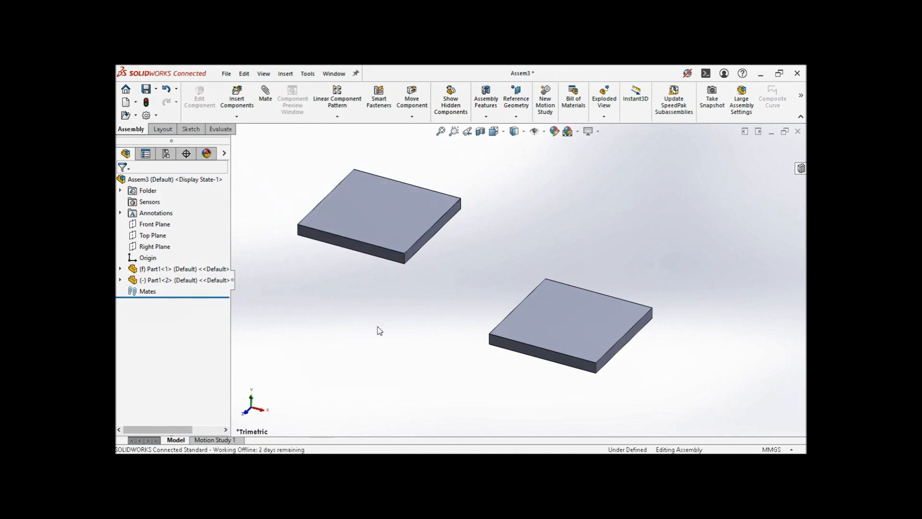
pyautogui.moveTo(562, 326); pyautogui.dragTo(472, 372)
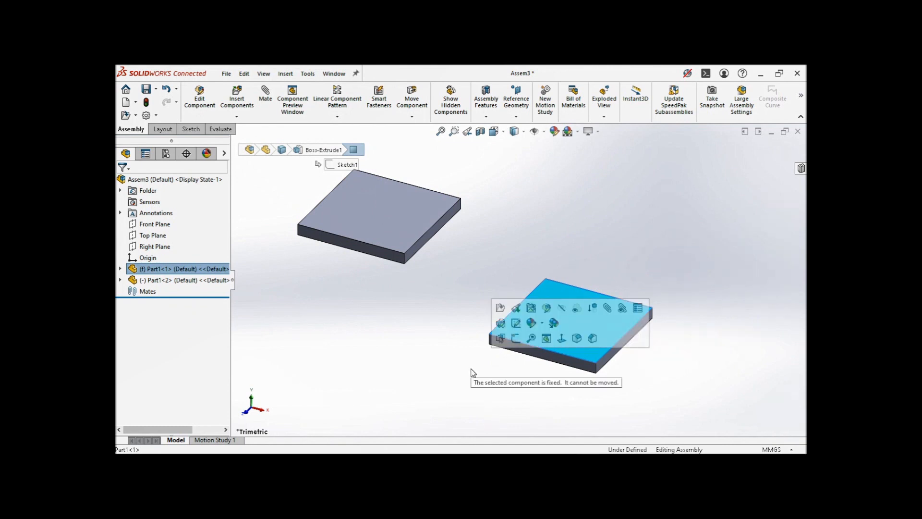
pyautogui.click(465, 377)
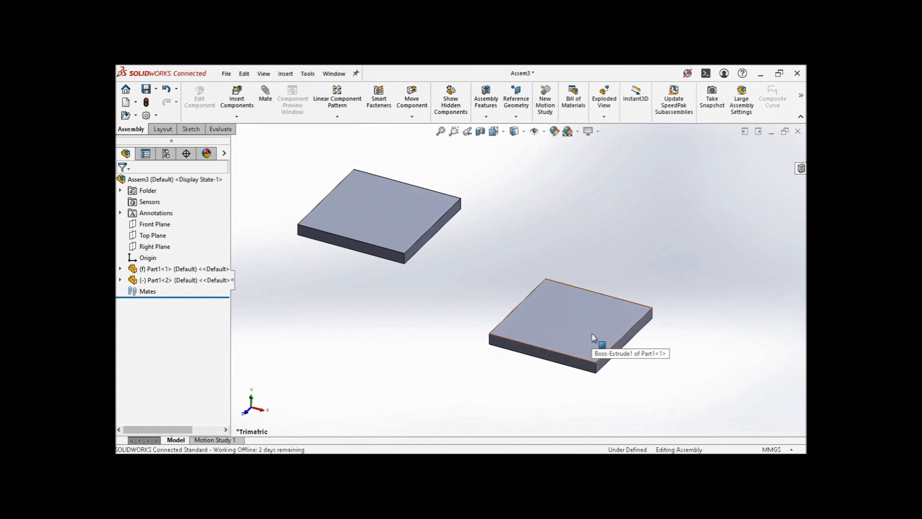
# - Set the fixed first Part1 plate to Float and move it slightly away from the second plate
pyautogui.click(565, 325)
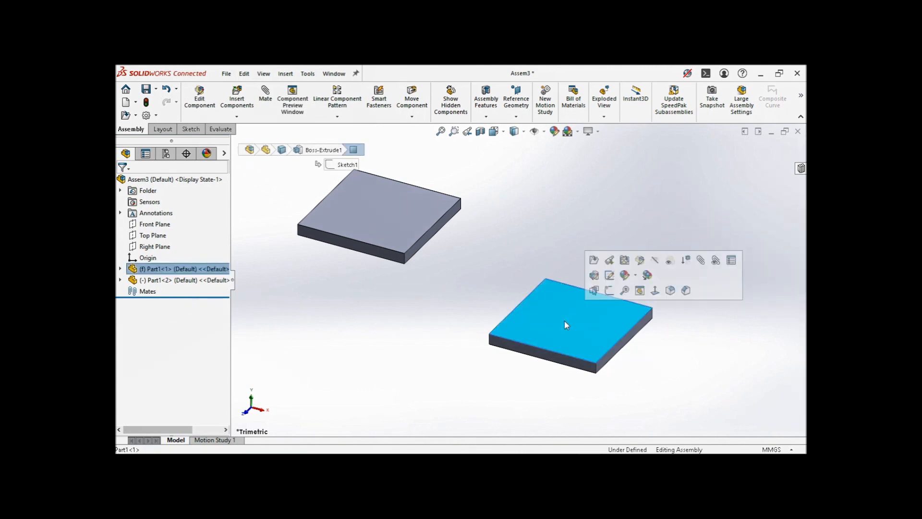
pyautogui.rightClick(565, 325)
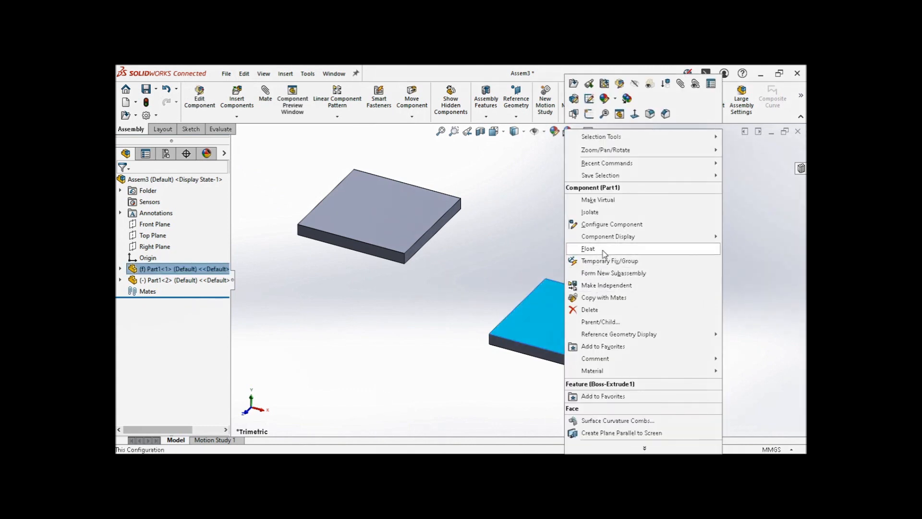
pyautogui.click(589, 249)
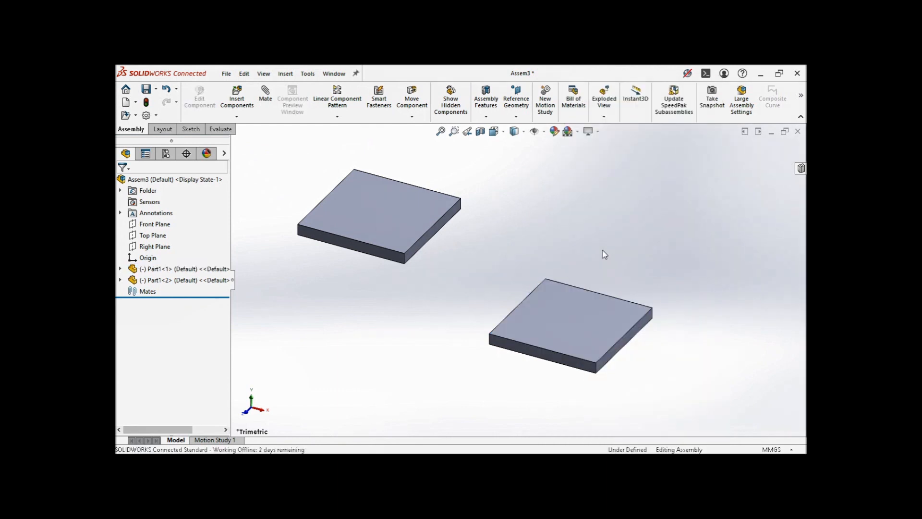
pyautogui.moveTo(576, 346); pyautogui.dragTo(600, 316)
pyautogui.click(441, 322)
pyautogui.click(473, 319)
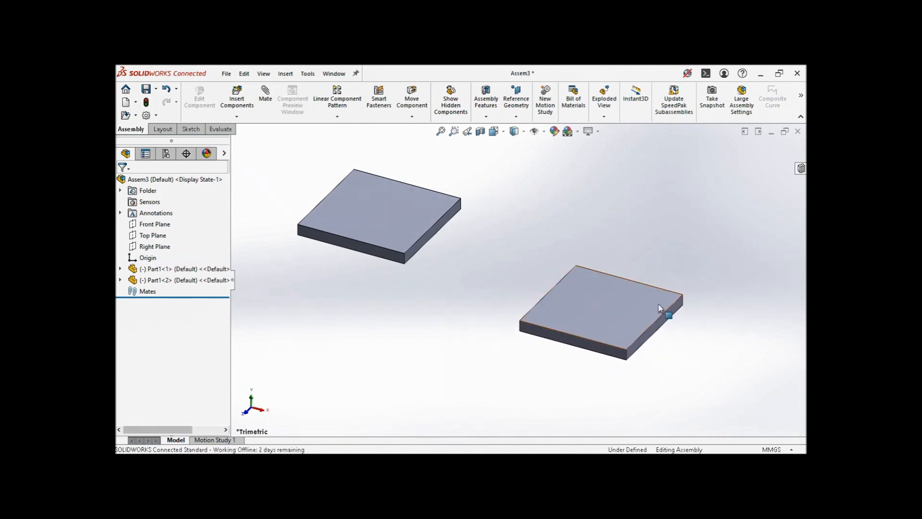
# - Shift the second Part1 plate slightly farther from the first and set it to Fix
pyautogui.moveTo(390, 208); pyautogui.dragTo(359, 209)
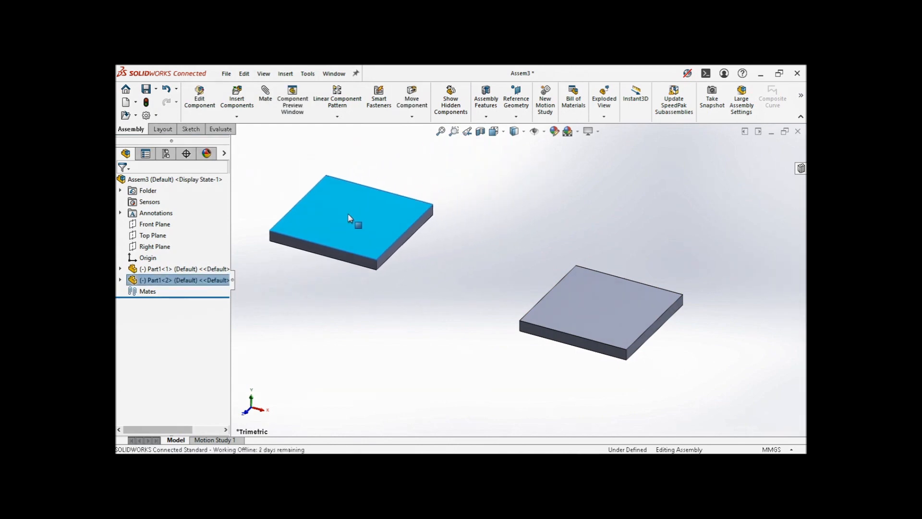
pyautogui.rightClick(349, 219)
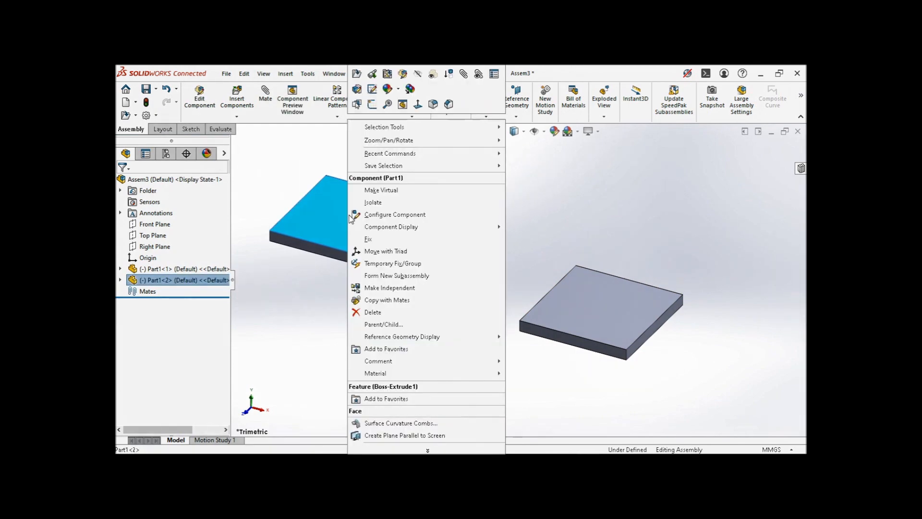
pyautogui.click(375, 241)
pyautogui.click(449, 260)
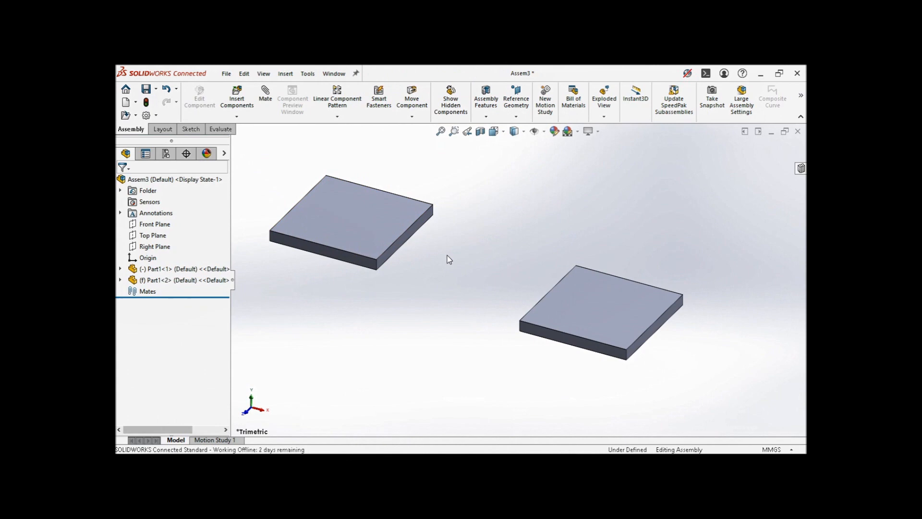
# - Review the Fix and Float options offered for both plates and the available standard mate types
pyautogui.click(366, 233)
pyautogui.click(526, 245)
pyautogui.click(604, 290)
pyautogui.rightClick(603, 291)
pyautogui.click(376, 220)
pyautogui.rightClick(377, 220)
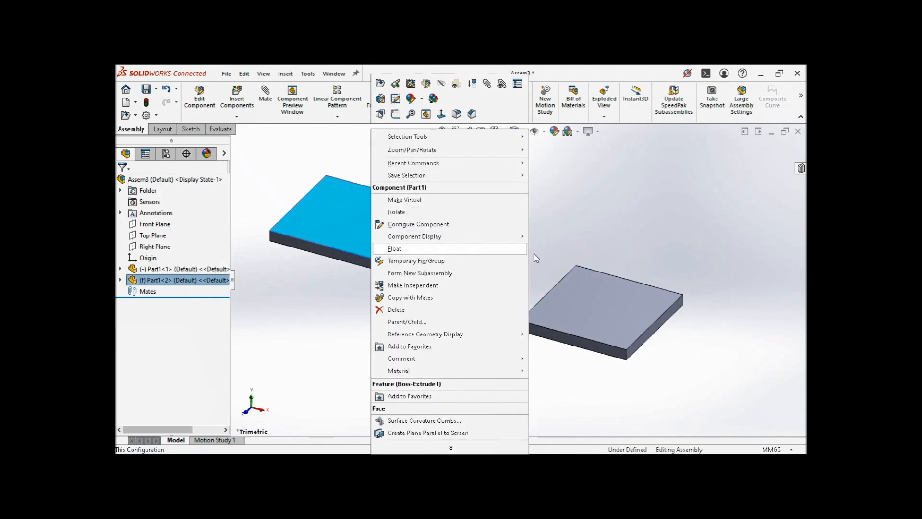
pyautogui.click(578, 224)
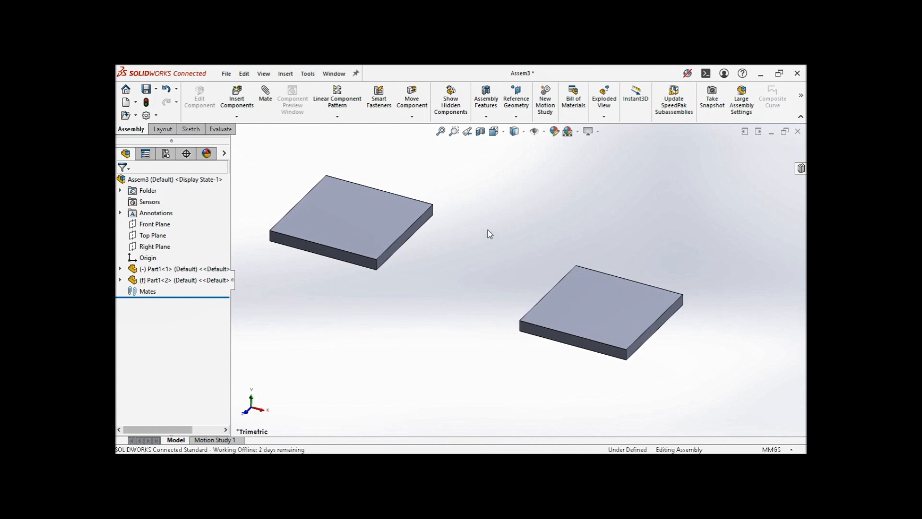
pyautogui.click(264, 101)
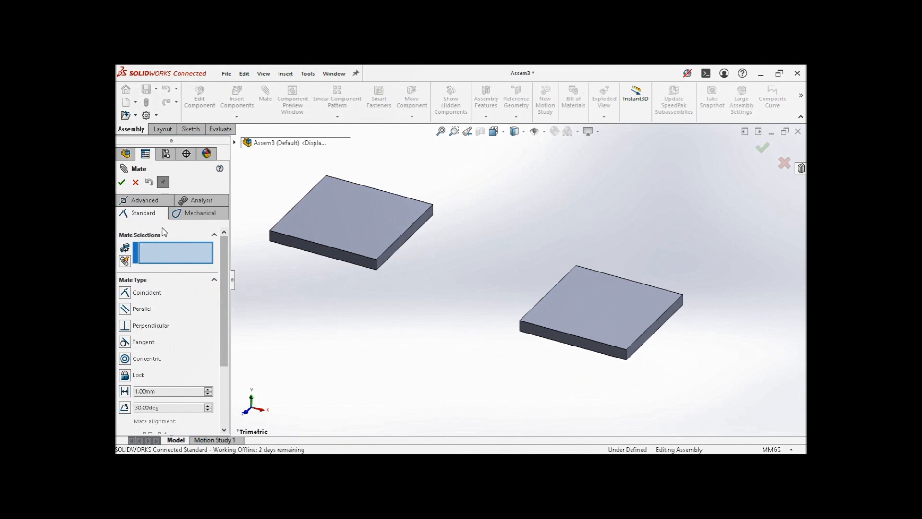
pyautogui.click(135, 183)
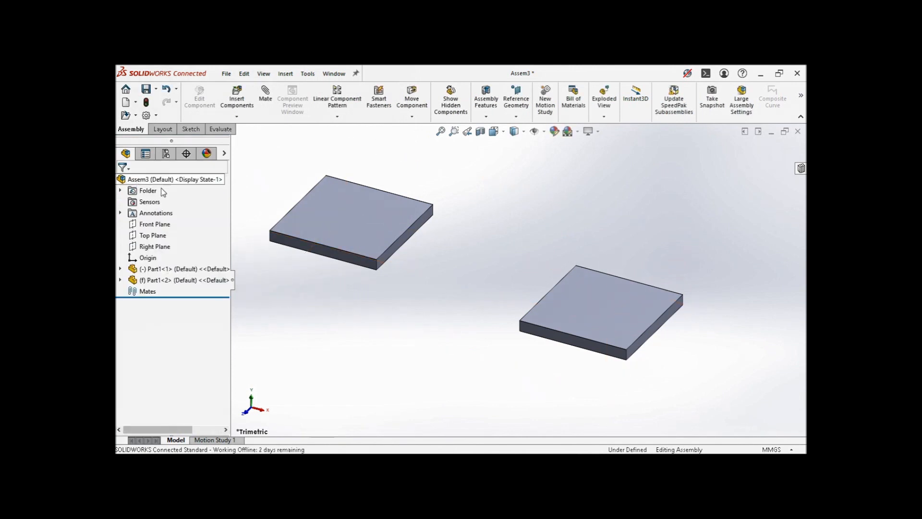
# - Move the floating Part1 plate to a spot just behind and above the fixed plate
pyautogui.scroll(2, 404, 264)
pyautogui.scroll(-2, 359, 232)
pyautogui.moveTo(706, 324); pyautogui.dragTo(570, 105)
pyautogui.scroll(2, 425, 246)
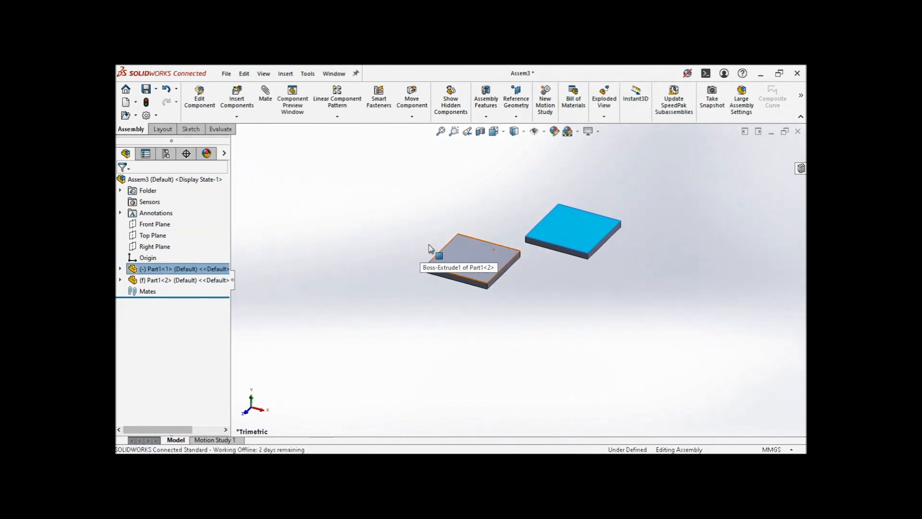
pyautogui.scroll(-2, 424, 245)
pyautogui.click(709, 330)
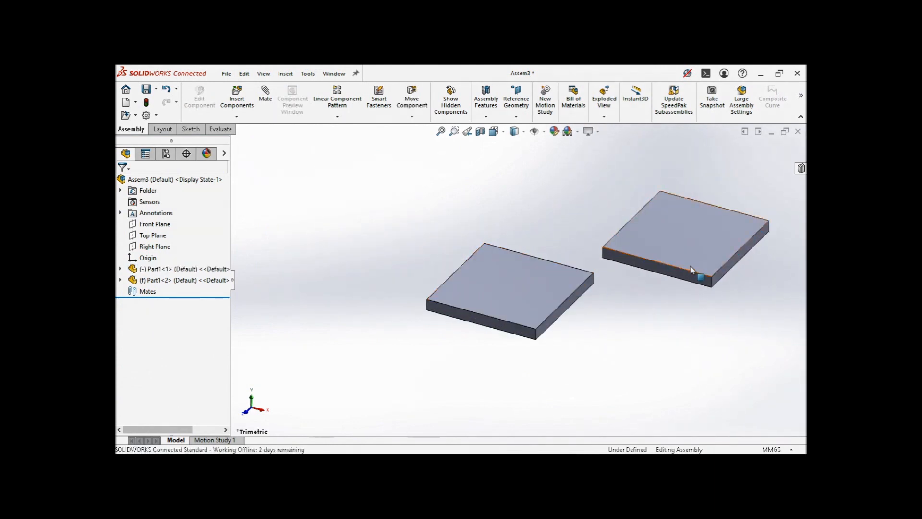
pyautogui.click(524, 294)
pyautogui.moveTo(718, 216); pyautogui.dragTo(620, 198)
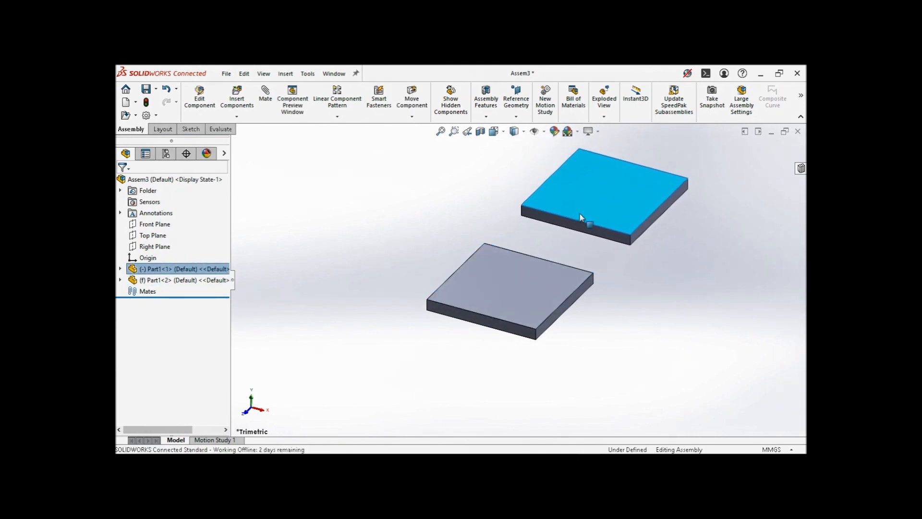
pyautogui.moveTo(522, 229); pyautogui.dragTo(562, 227, button='middle')
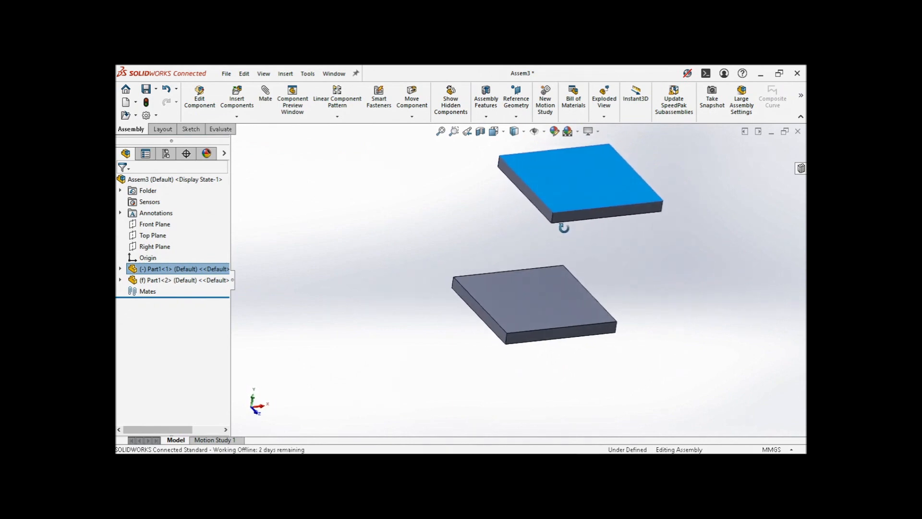
# - Add a Coincident mate between the fixed plate's upper face and the floating plate's underside
pyautogui.click(646, 269)
pyautogui.click(265, 96)
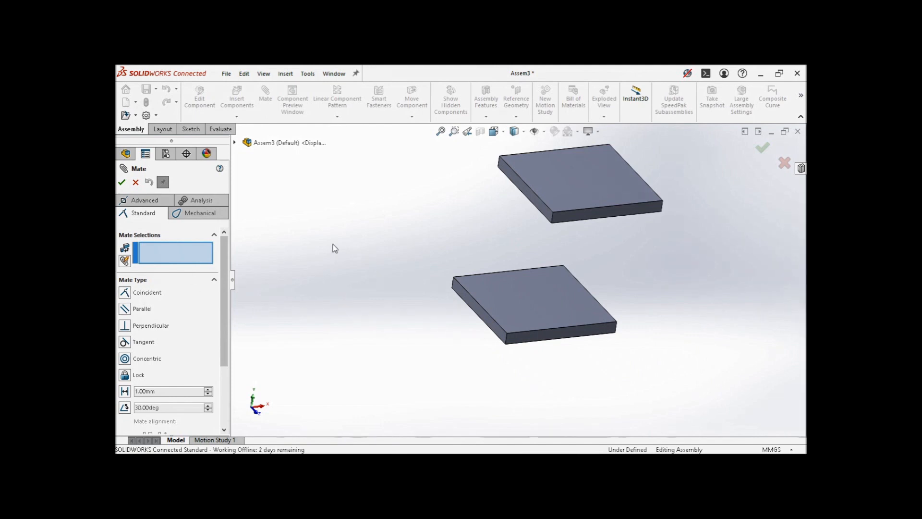
pyautogui.click(522, 283)
pyautogui.moveTo(468, 234); pyautogui.dragTo(573, 236, button='middle')
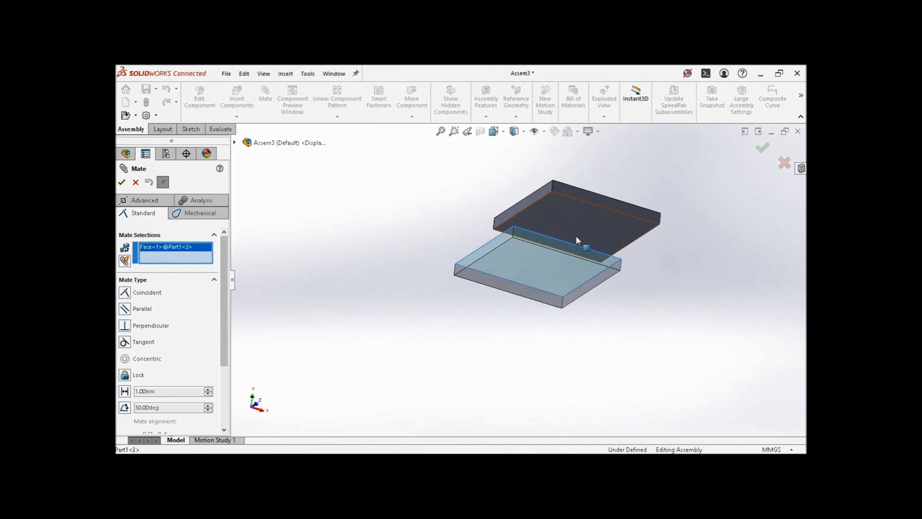
pyautogui.click(574, 238)
pyautogui.moveTo(441, 205); pyautogui.dragTo(437, 293, button='middle')
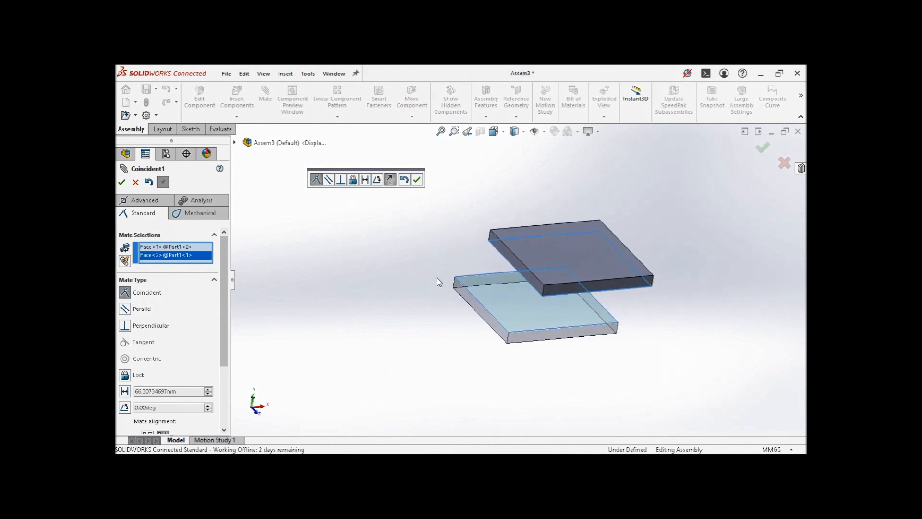
pyautogui.click(417, 179)
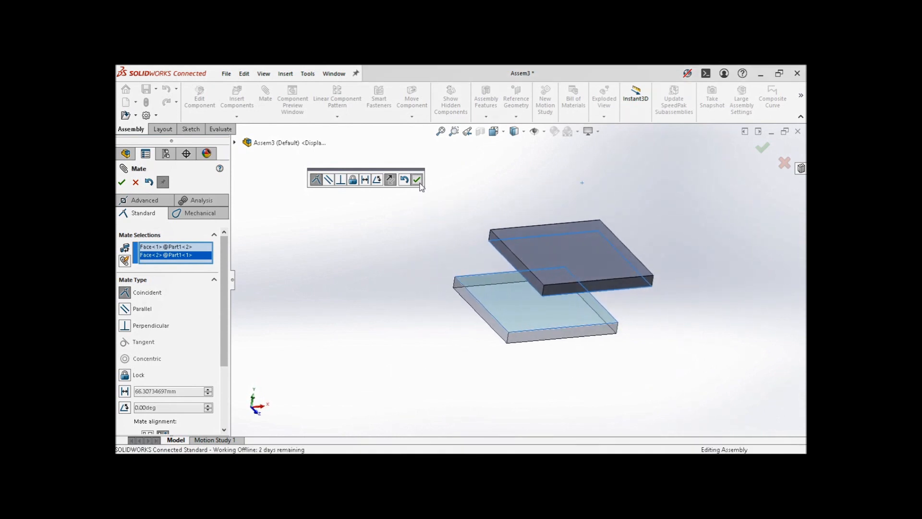
# - Add a Coincident mate between the floating plate's lower front edge and the fixed plate's upper front edge
pyautogui.click(618, 291)
pyautogui.click(603, 326)
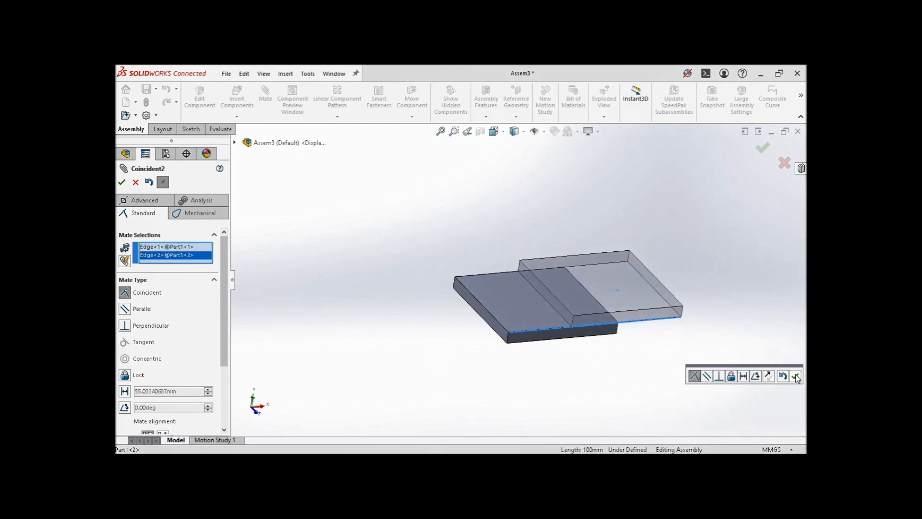
pyautogui.click(796, 377)
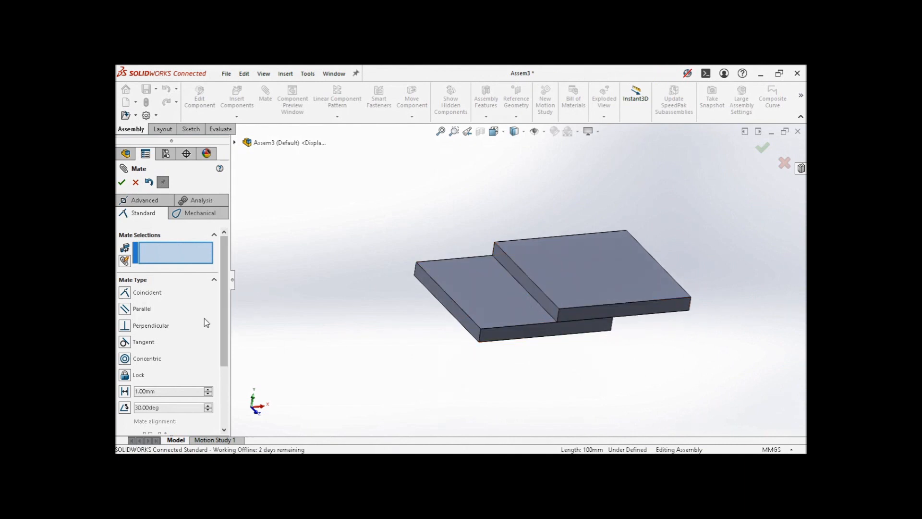
# - Add a Coincident mate between the floating plate's left side face and the fixed plate's upper left edge, and finish mating
pyautogui.scroll(-5, 218, 394)
pyautogui.scroll(5, 218, 394)
pyautogui.click(498, 253)
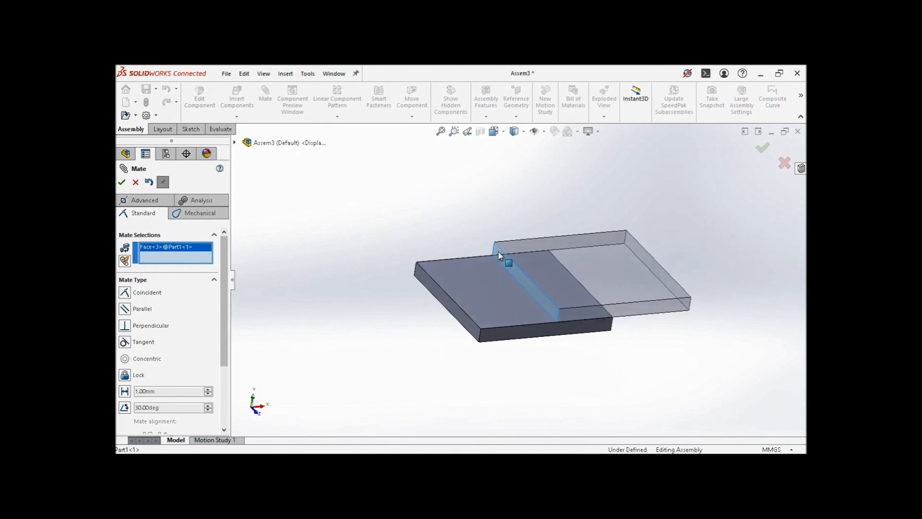
pyautogui.click(433, 280)
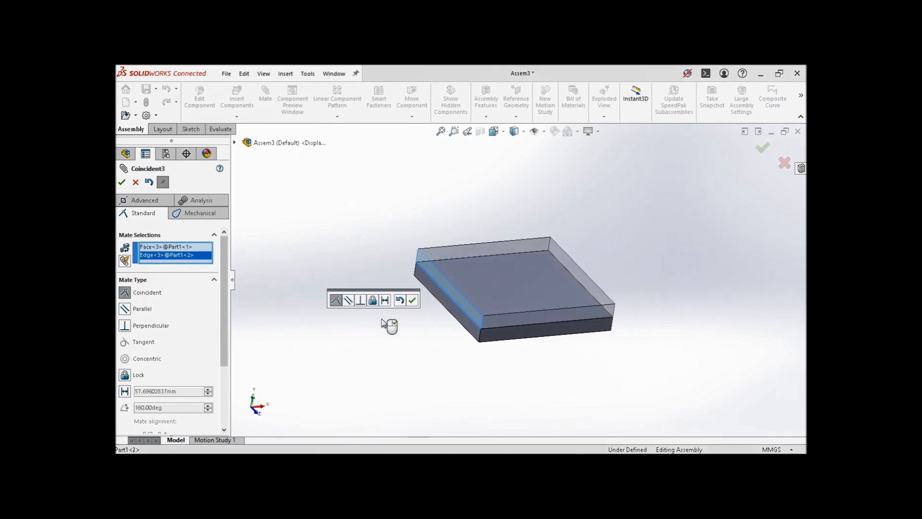
pyautogui.click(412, 300)
pyautogui.moveTo(425, 307)
pyautogui.mouseDown(button='middle')
pyautogui.moveTo(374, 267)
pyautogui.moveTo(410, 280)
pyautogui.moveTo(420, 296)
pyautogui.mouseUp(button='middle')
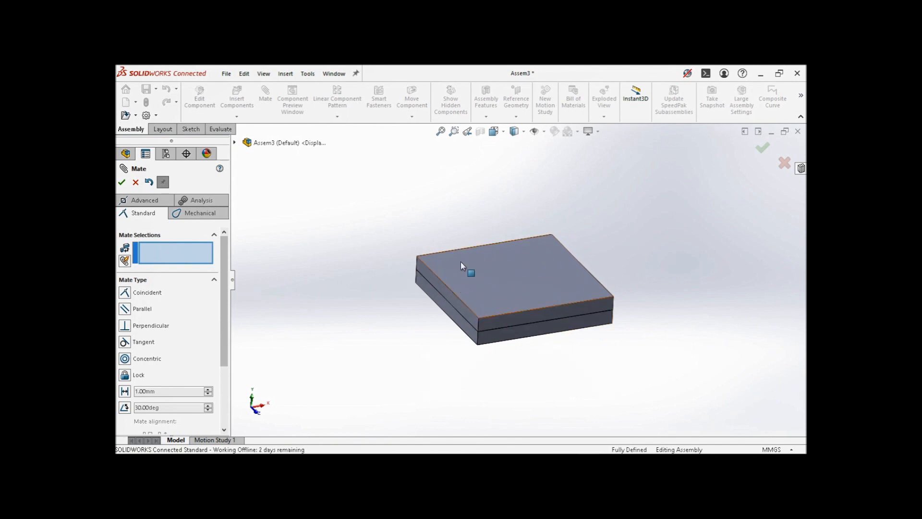
pyautogui.click(136, 182)
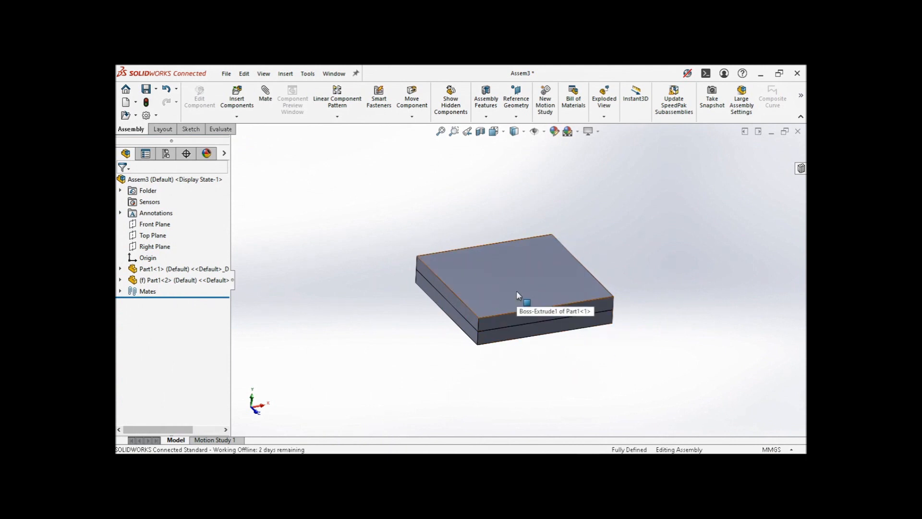
# - Try to move the upper plate in several directions to test how the three coincident mates constrain it
pyautogui.moveTo(512, 288); pyautogui.dragTo(643, 287)
pyautogui.click(644, 286)
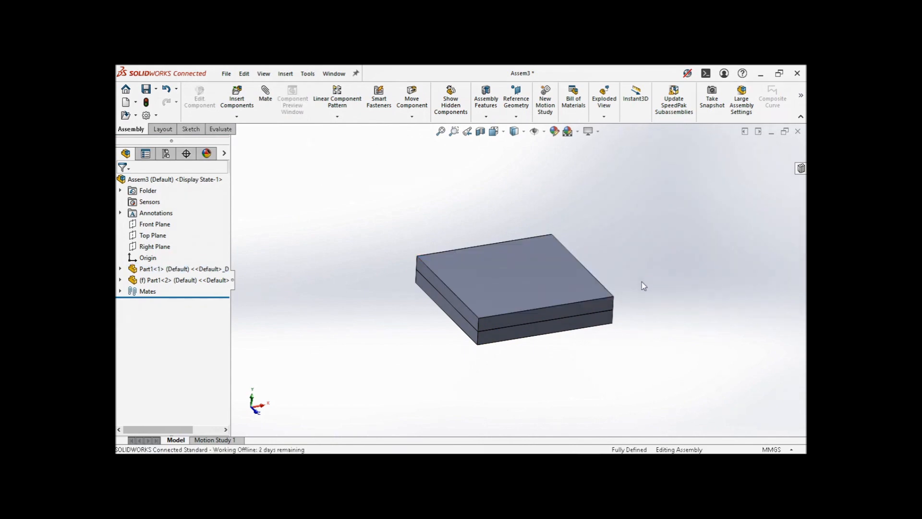
pyautogui.click(552, 302)
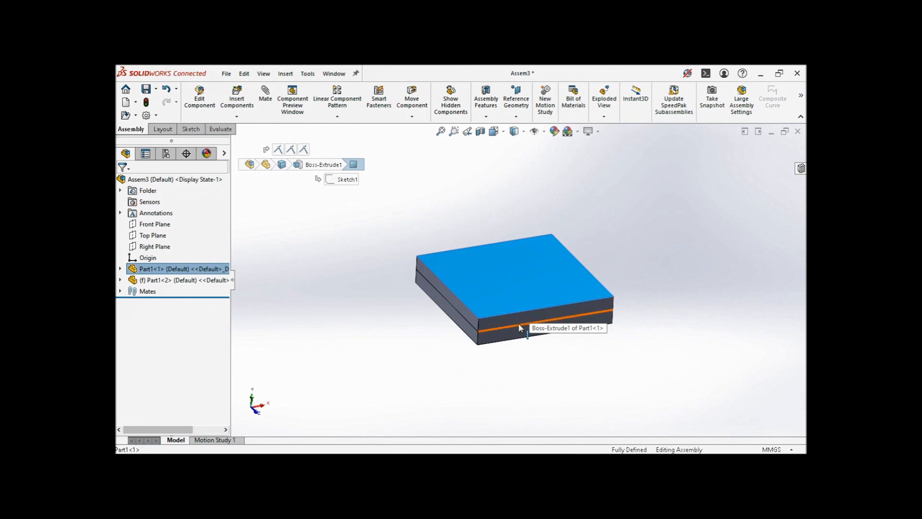
pyautogui.click(554, 373)
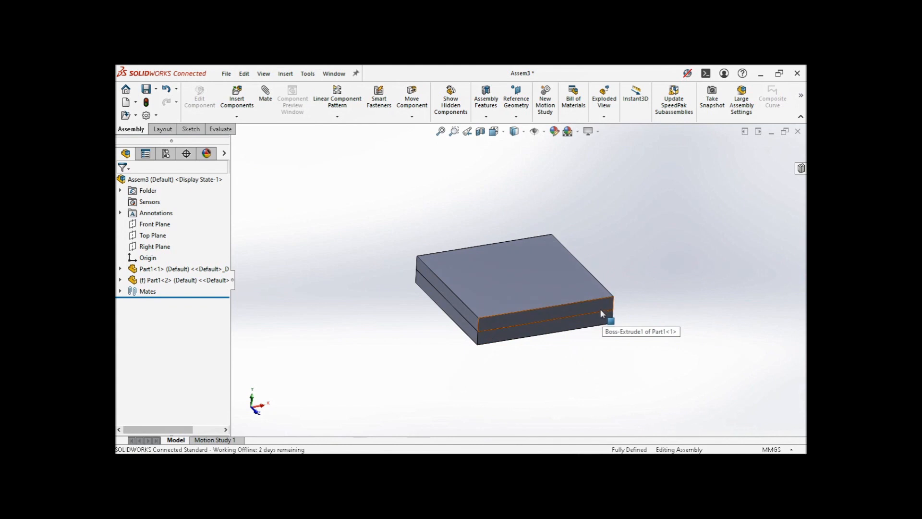
pyautogui.moveTo(533, 289); pyautogui.dragTo(571, 314)
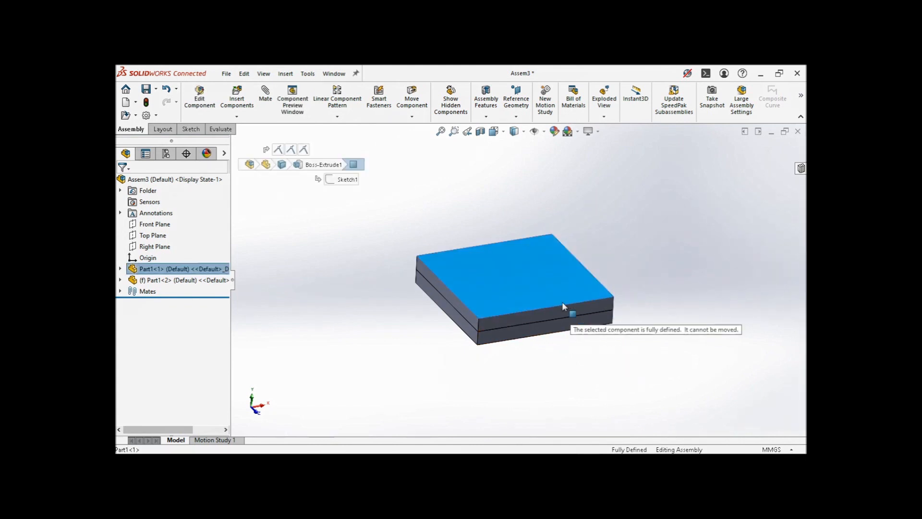
pyautogui.click(393, 274)
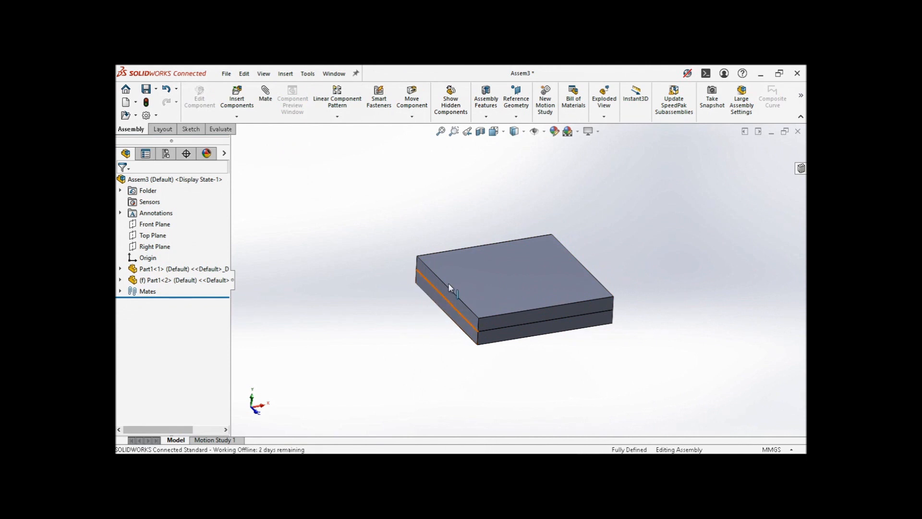
pyautogui.moveTo(459, 280); pyautogui.dragTo(495, 250)
pyautogui.click(454, 207)
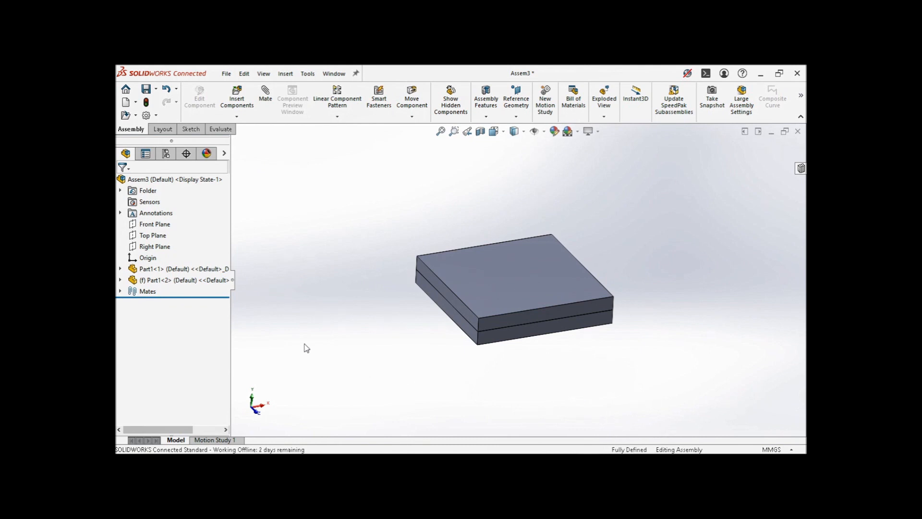
# - Delete the Coincident3 mate aligning the plates' left sides and slide the upper plate to the right along the shared front edge
pyautogui.click(120, 291)
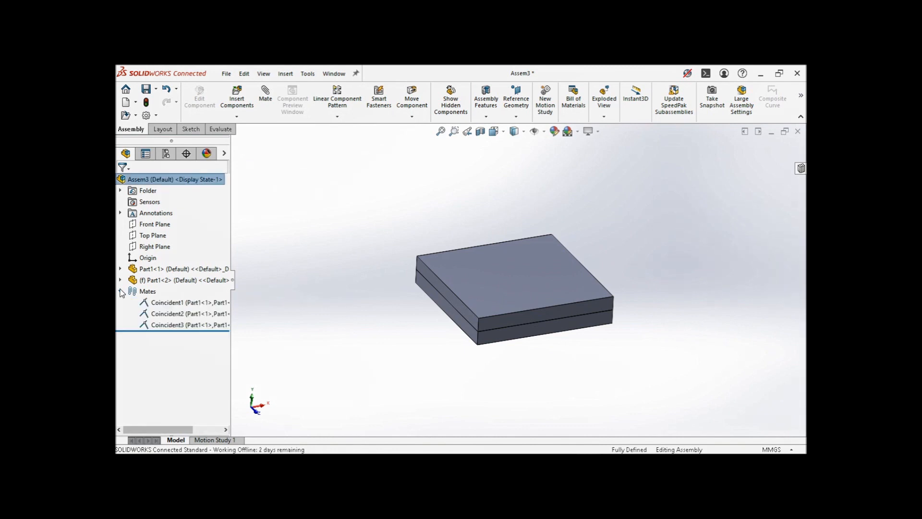
pyautogui.click(170, 325)
pyautogui.press('Delete')
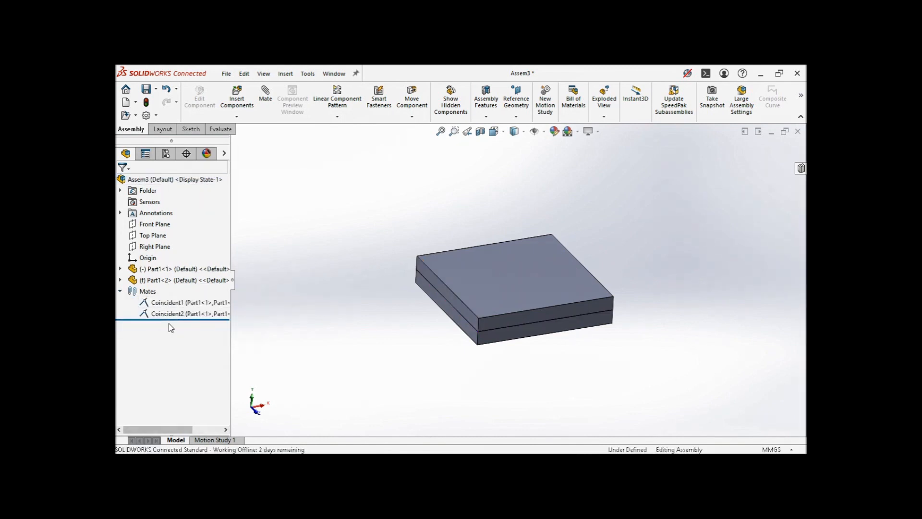
pyautogui.moveTo(496, 275); pyautogui.dragTo(616, 289)
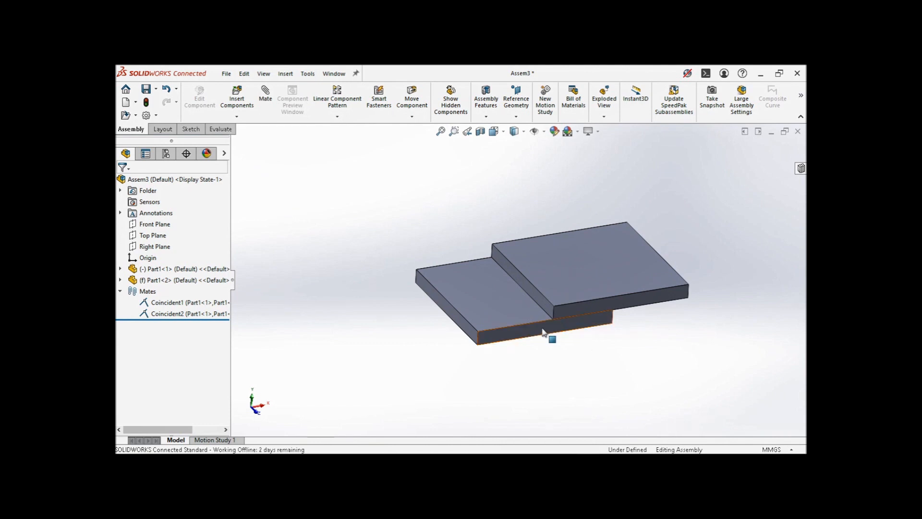
# - Identify the floating and fixed plates and look over the two remaining coincident mates
pyautogui.moveTo(538, 344); pyautogui.dragTo(448, 287, button='middle')
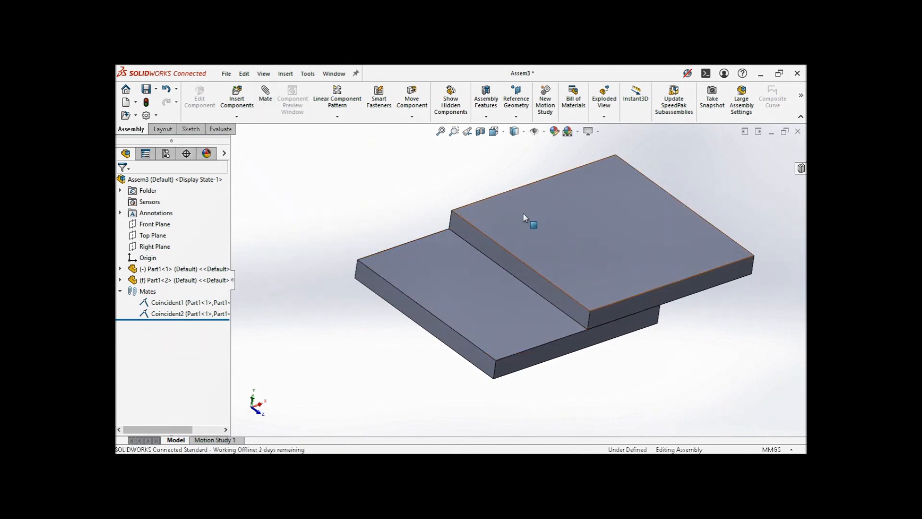
pyautogui.scroll(2, 514, 254)
pyautogui.scroll(-2, 505, 214)
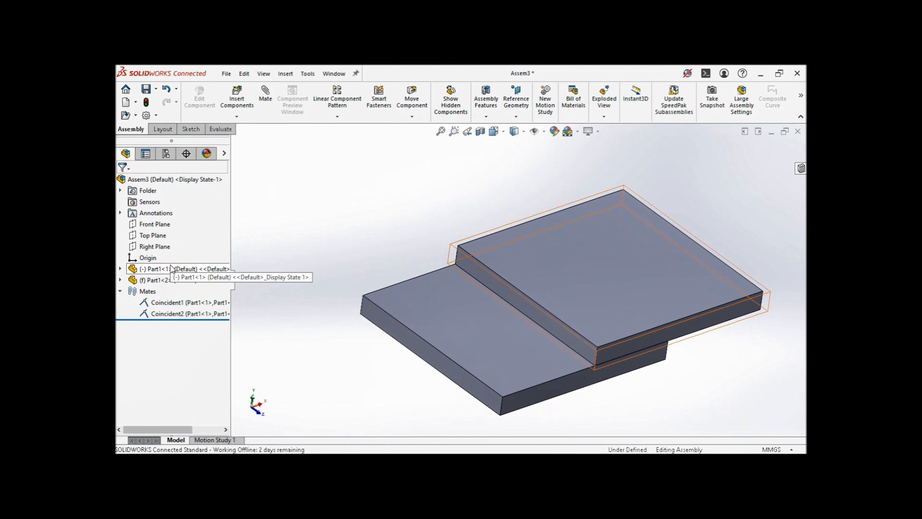
pyautogui.click(172, 270)
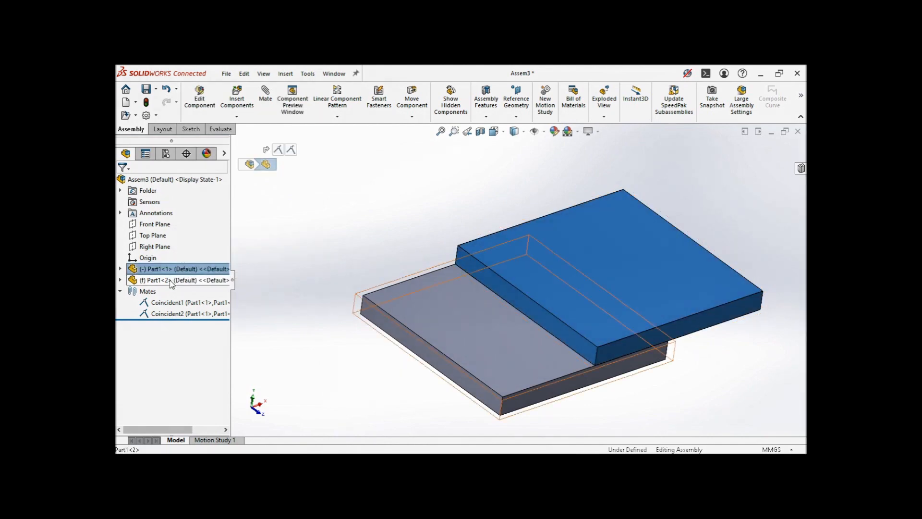
pyautogui.click(172, 282)
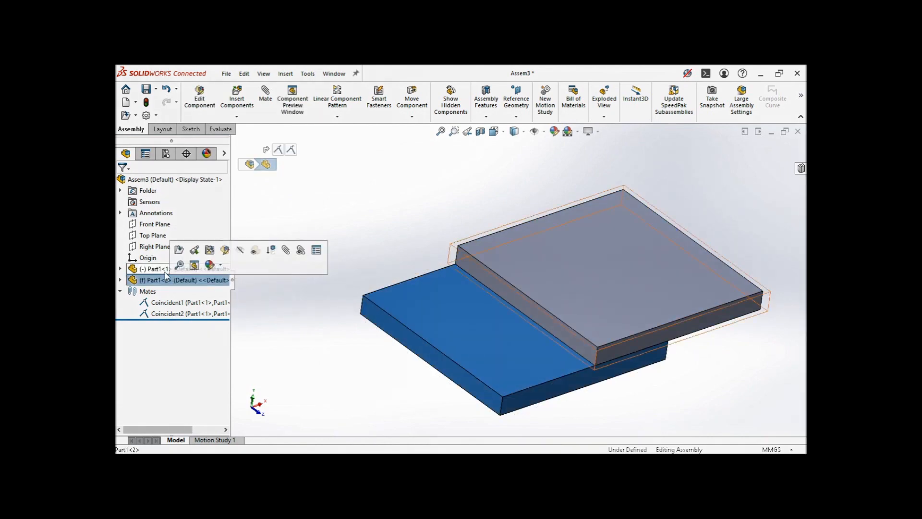
pyautogui.click(166, 304)
pyautogui.click(168, 315)
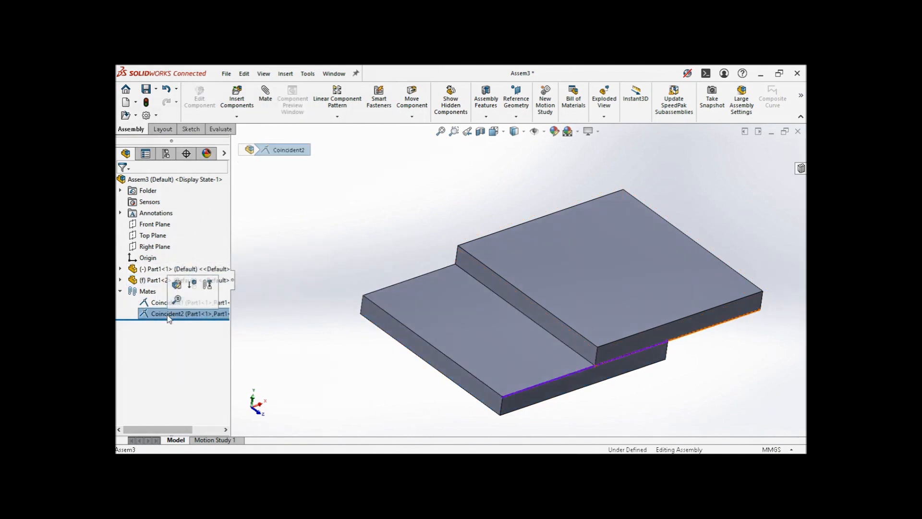
pyautogui.click(321, 258)
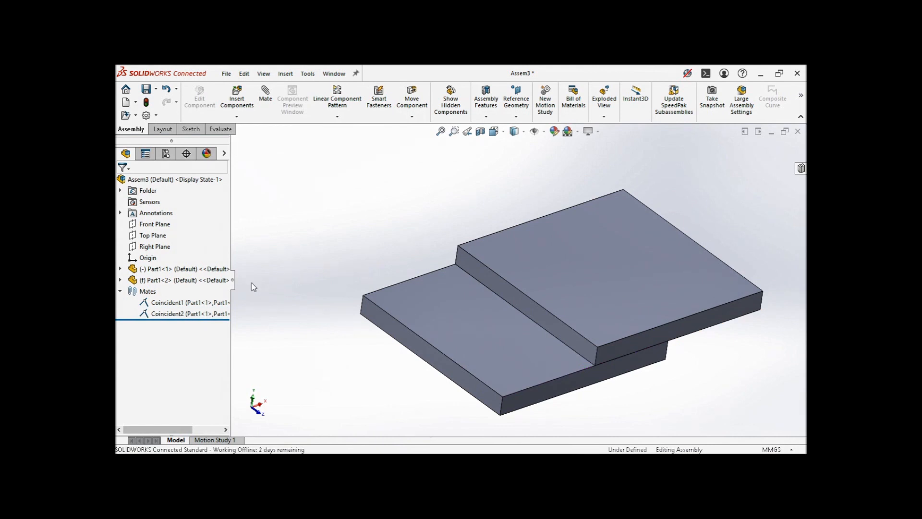
# - Examine the face pair joined by Coincident1 from above and below, and the edge pair joined by Coincident2
pyautogui.click(201, 304)
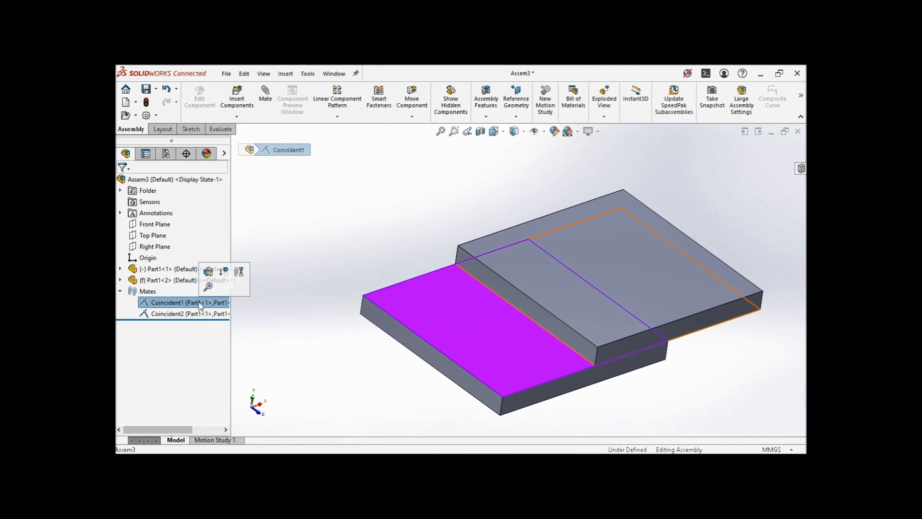
pyautogui.moveTo(335, 377); pyautogui.dragTo(331, 368, button='middle')
pyautogui.moveTo(296, 339); pyautogui.dragTo(267, 208, button='middle')
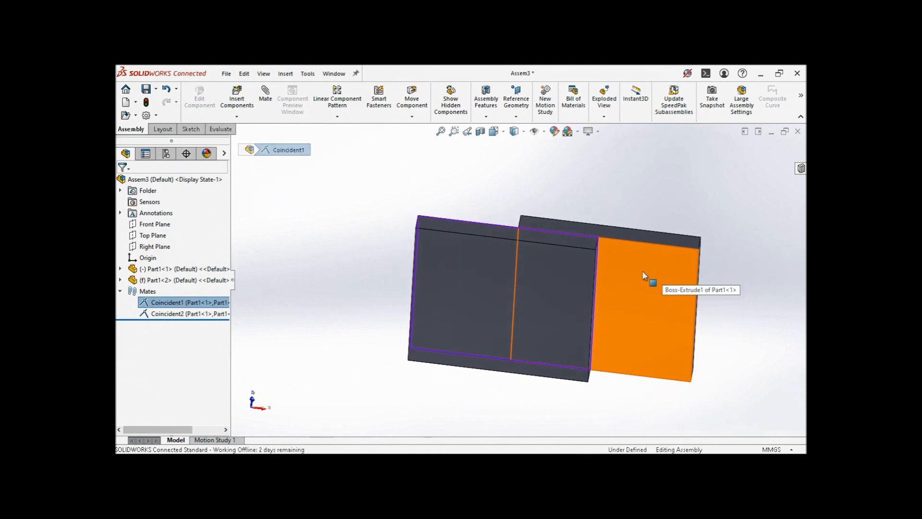
pyautogui.moveTo(525, 173); pyautogui.dragTo(540, 344, button='middle')
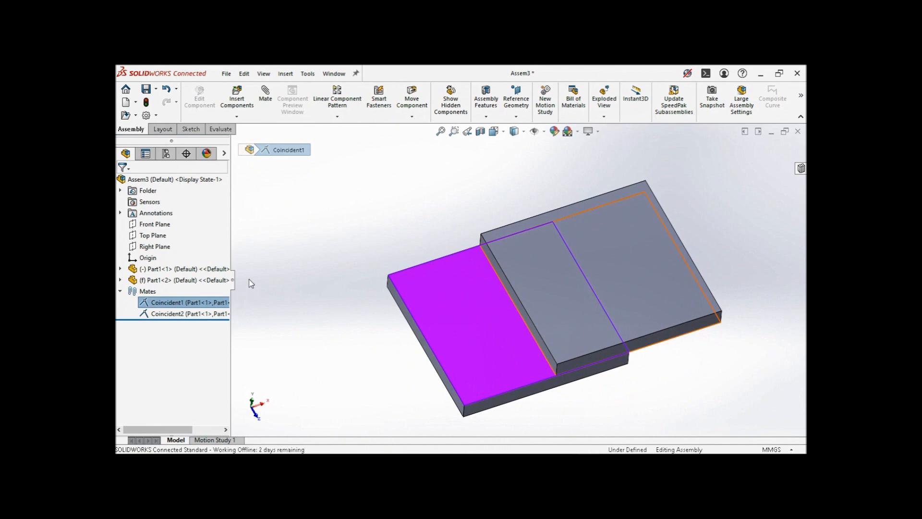
pyautogui.click(207, 314)
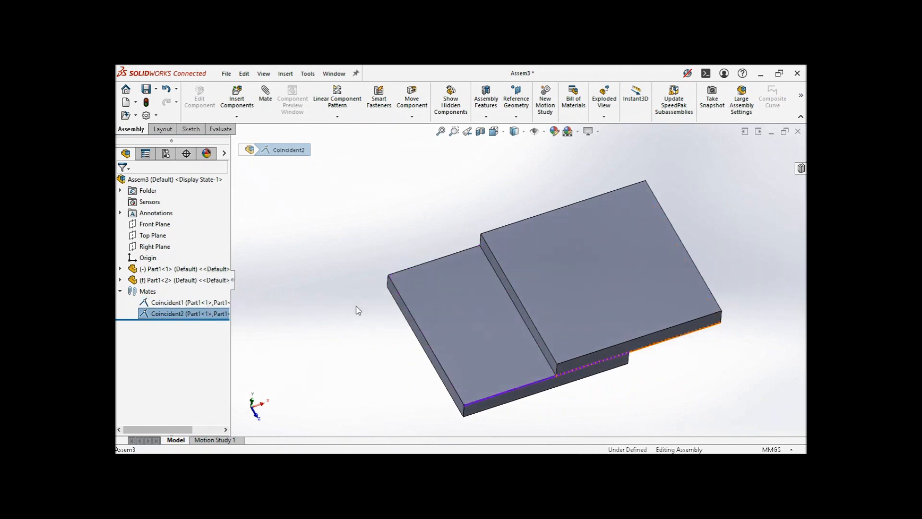
pyautogui.scroll(-5, 648, 331)
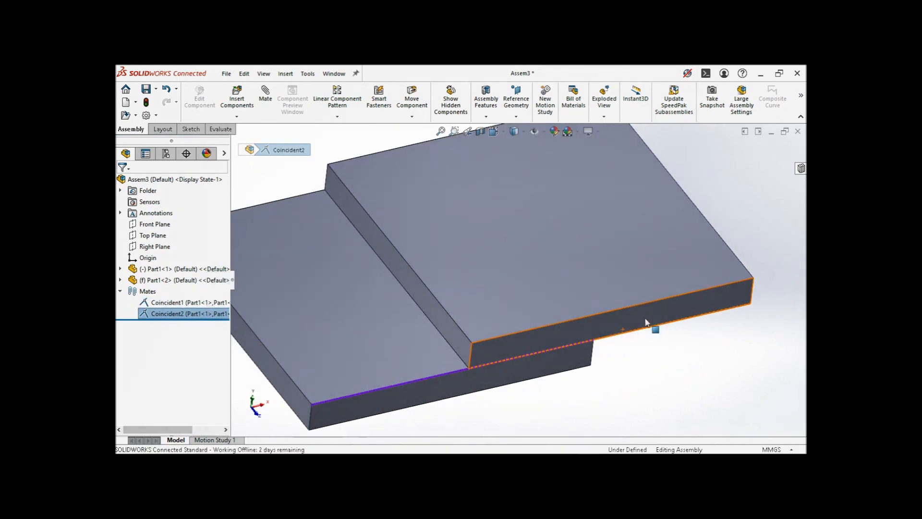
pyautogui.scroll(2, 659, 382)
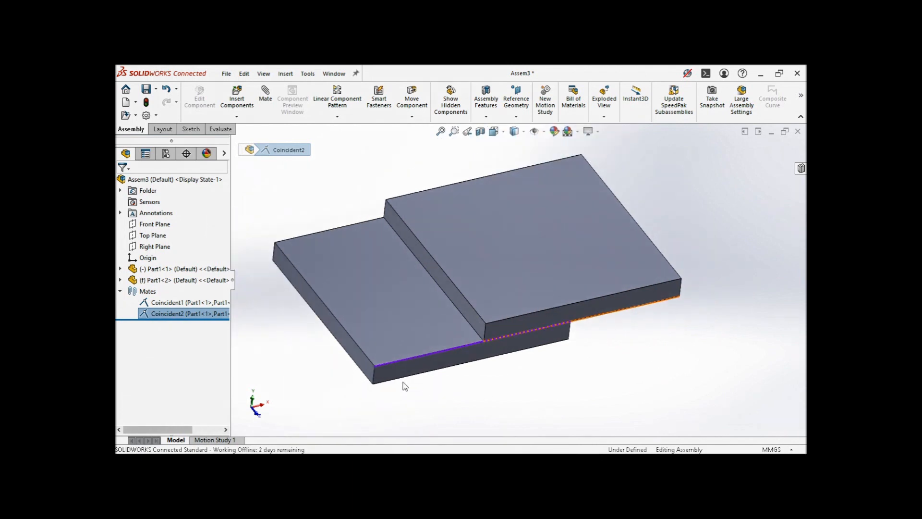
pyautogui.scroll(-2, 405, 386)
pyautogui.click(407, 350)
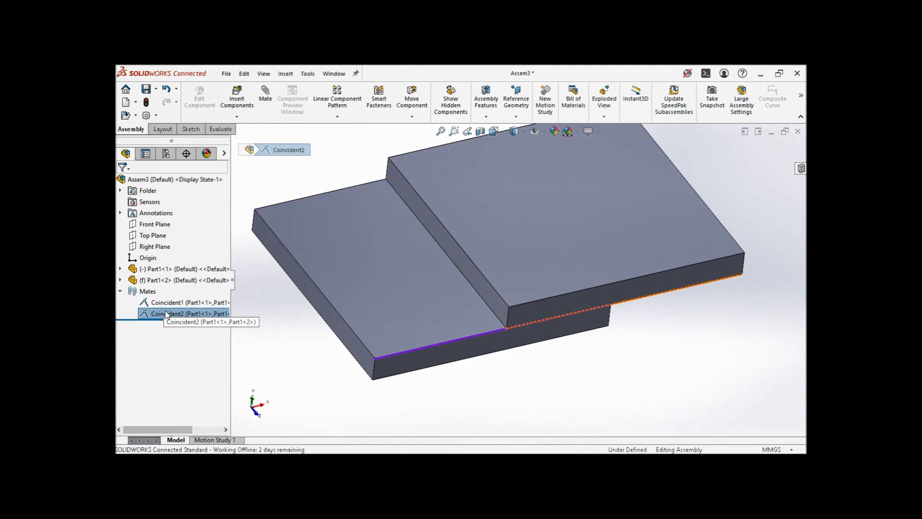
pyautogui.click(270, 312)
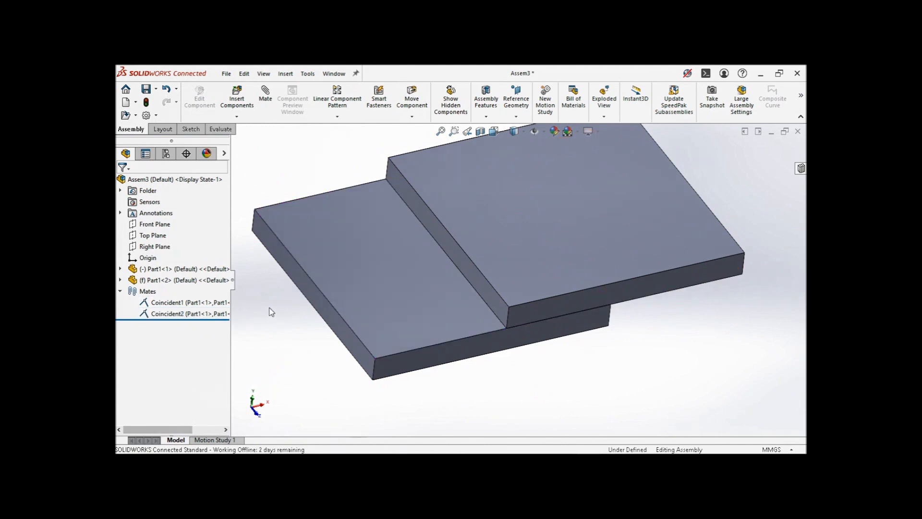
# - Delete the Coincident2 edge mate and slide the upper plate back and to the right across the fixed plate's face plane
pyautogui.click(218, 315)
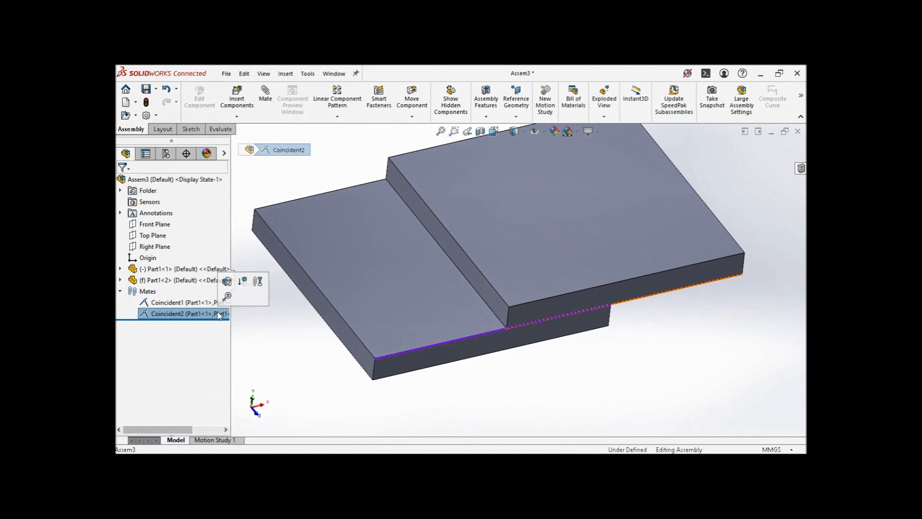
pyautogui.press('Delete')
pyautogui.moveTo(490, 282); pyautogui.dragTo(571, 206)
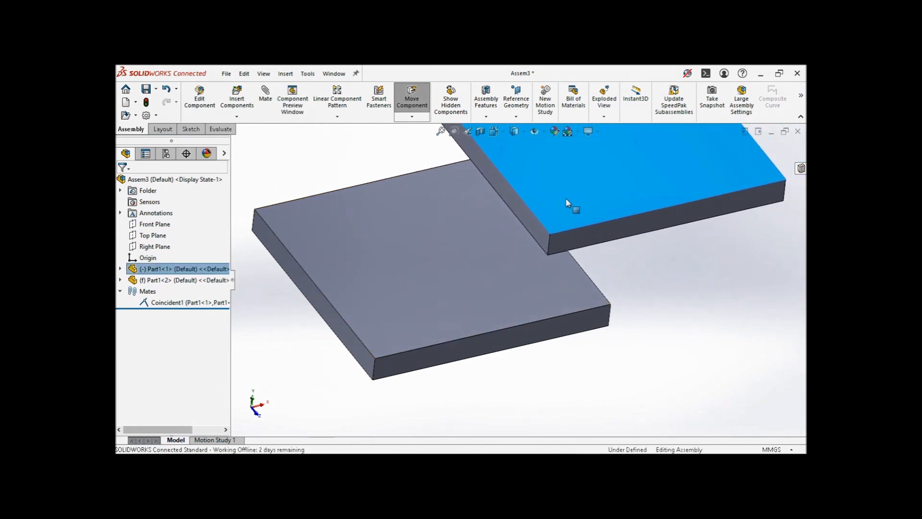
# - Start a new mate and select the lower front edge of each plate
pyautogui.moveTo(566, 240); pyautogui.dragTo(567, 173, button='middle')
pyautogui.moveTo(645, 251); pyautogui.dragTo(529, 316, button='middle')
pyautogui.click(529, 316)
pyautogui.click(698, 349)
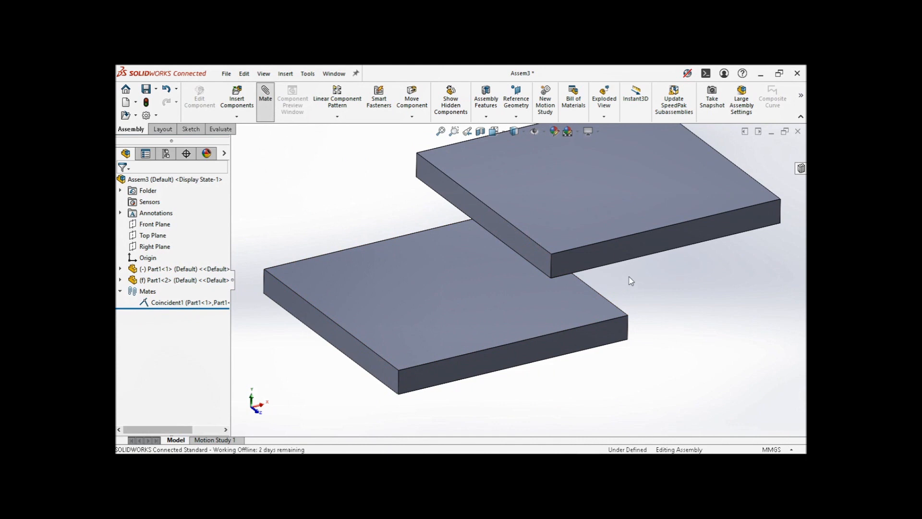
pyautogui.click(633, 263)
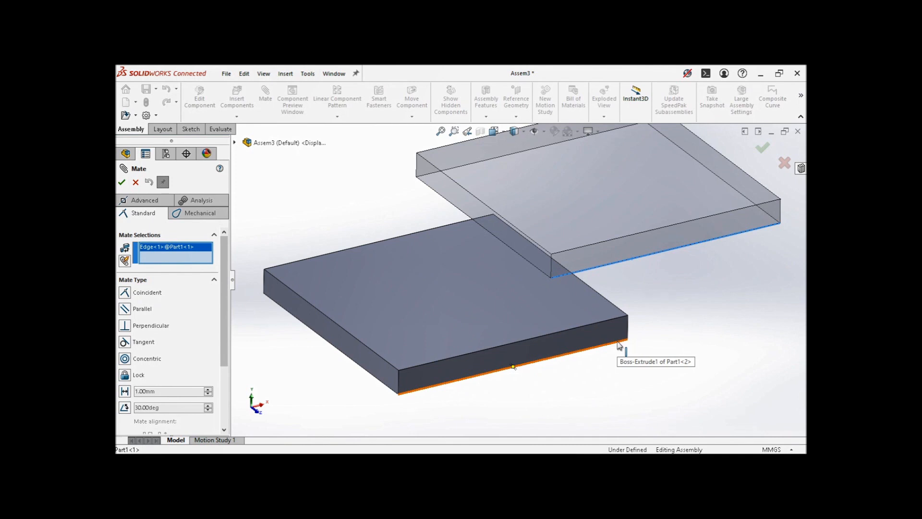
pyautogui.click(494, 132)
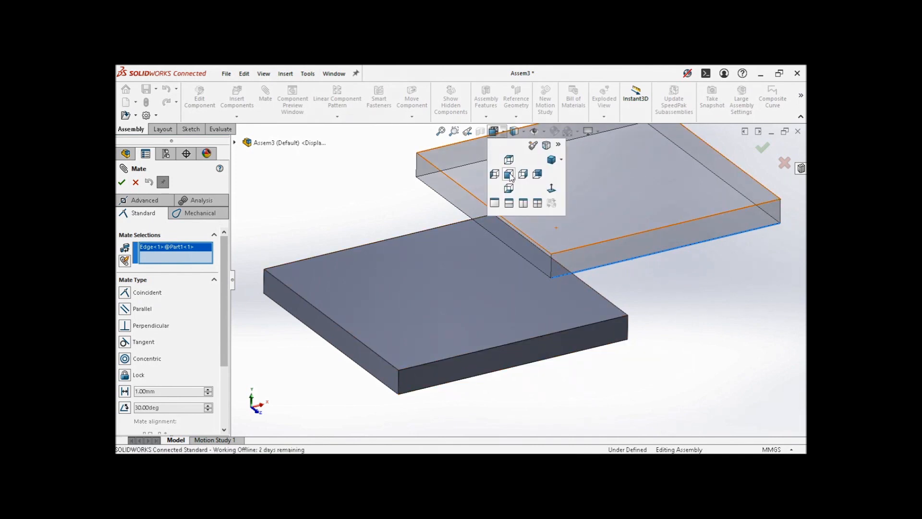
pyautogui.click(509, 174)
pyautogui.scroll(-5, 536, 287)
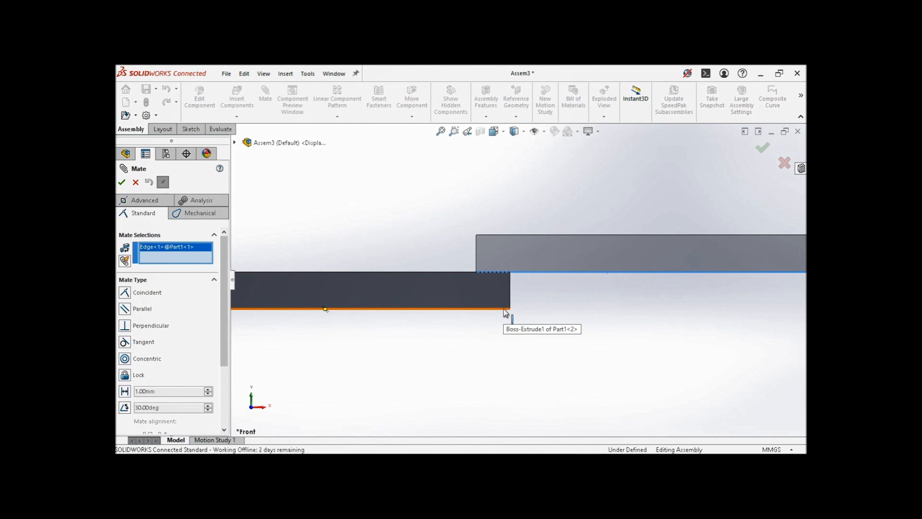
pyautogui.moveTo(505, 309); pyautogui.dragTo(449, 290, button='middle')
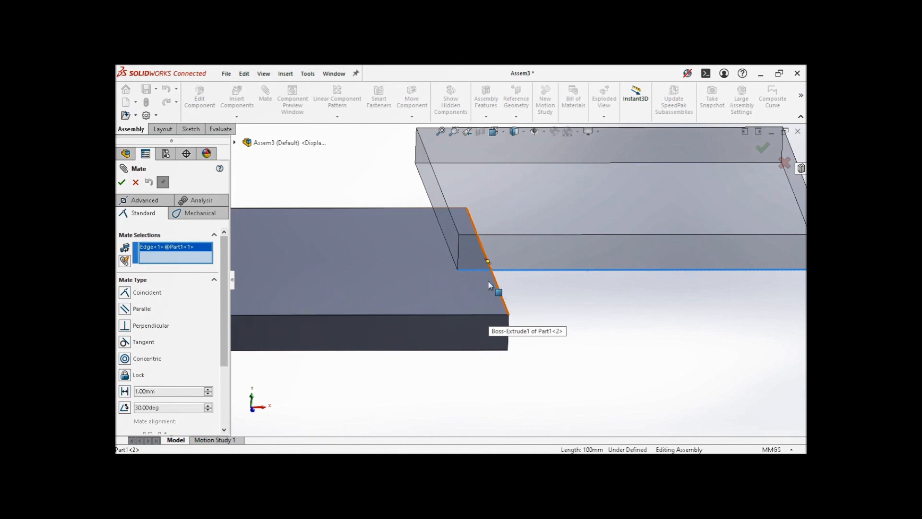
pyautogui.click(498, 355)
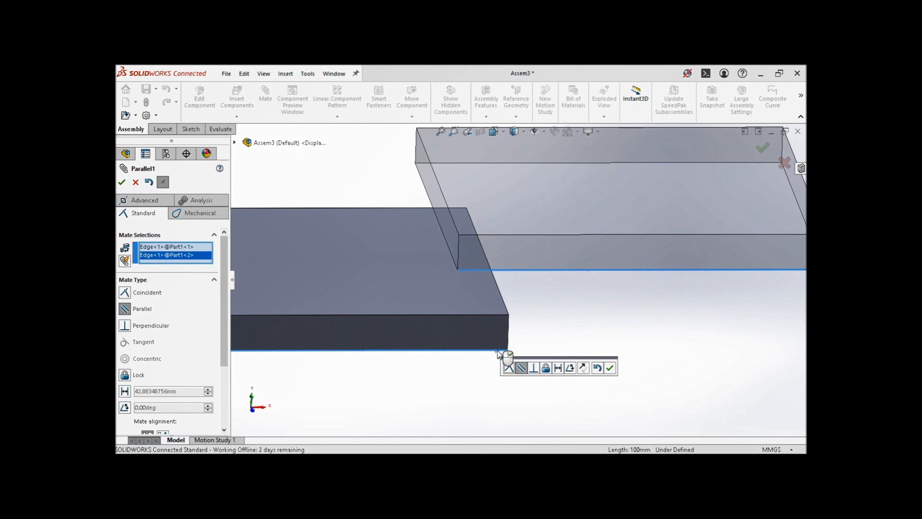
# - Try to make the two plates' lower front edges coincident, cancel the conflicting mate and leave the Mate command
pyautogui.click(508, 368)
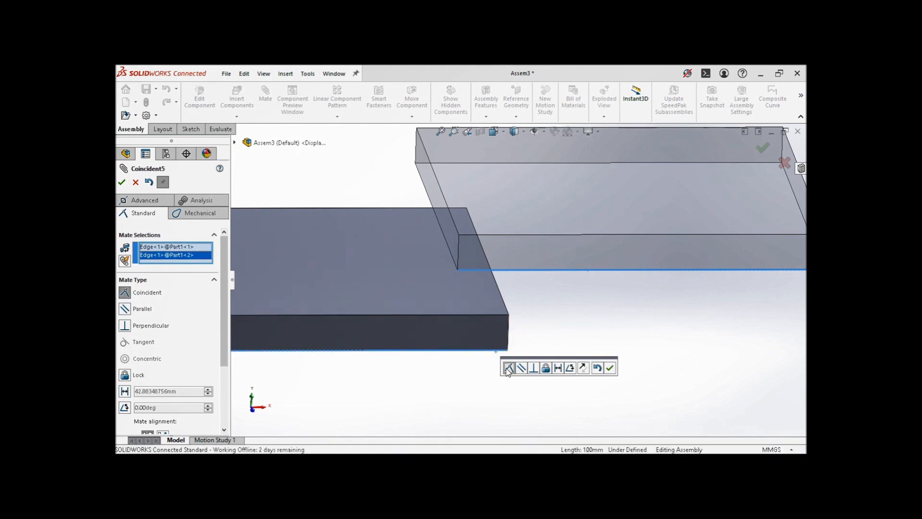
pyautogui.click(610, 369)
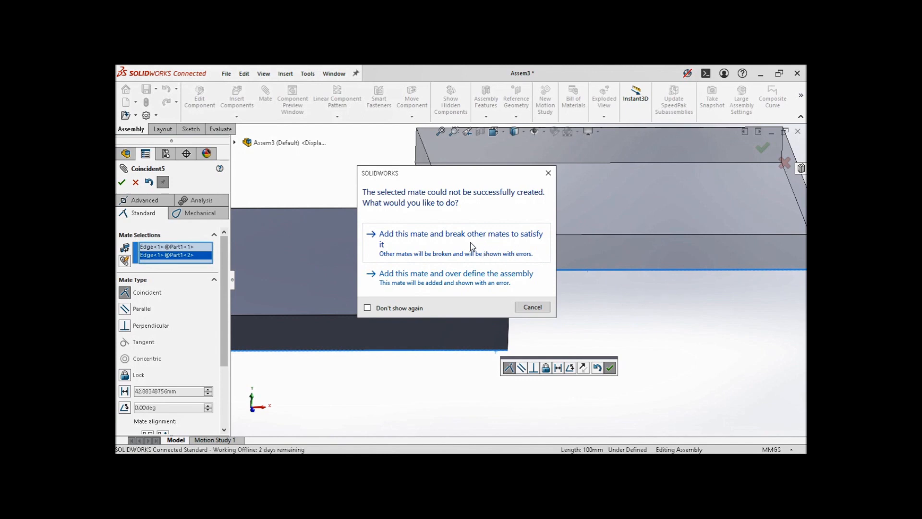
pyautogui.click(532, 307)
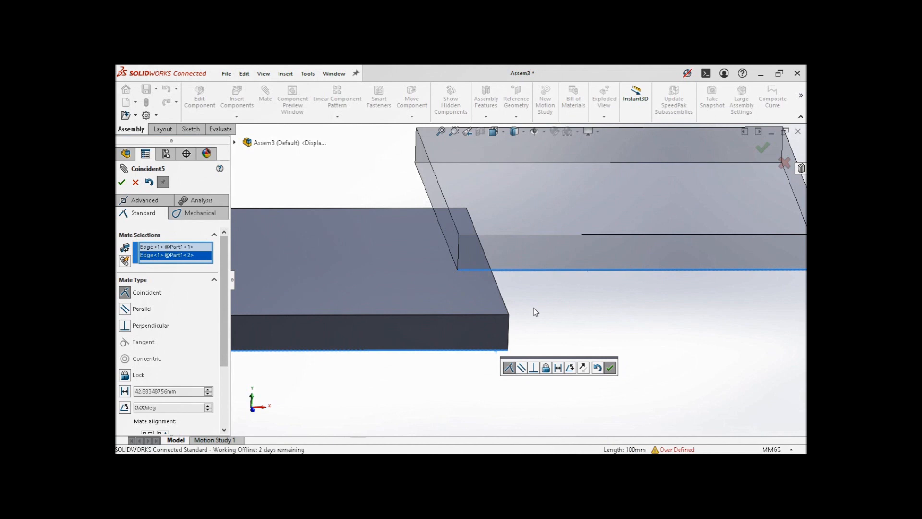
pyautogui.press('f')
pyautogui.moveTo(313, 282)
pyautogui.mouseDown(button='middle')
pyautogui.moveTo(284, 229)
pyautogui.moveTo(320, 287)
pyautogui.mouseUp(button='middle')
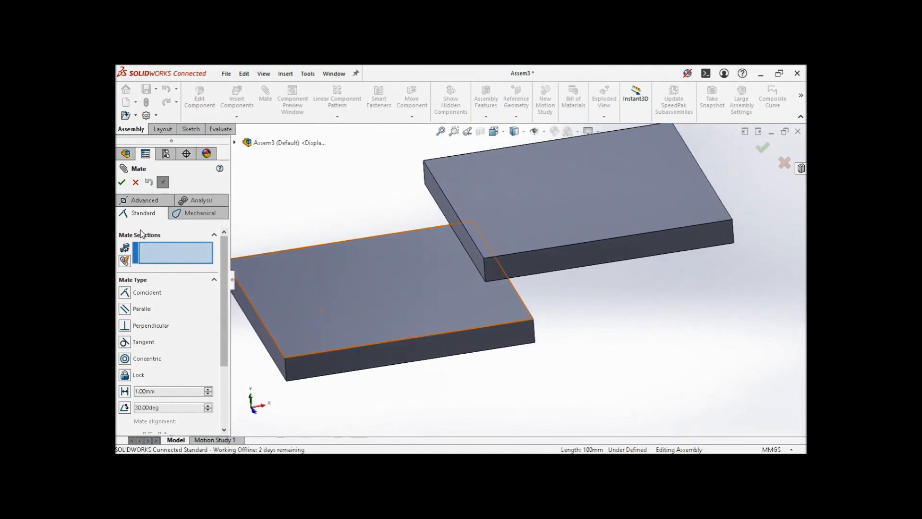
pyautogui.click(137, 182)
# - Edit the Coincident1 mate and clear both of its face selections
pyautogui.moveTo(490, 330); pyautogui.dragTo(533, 246, button='middle')
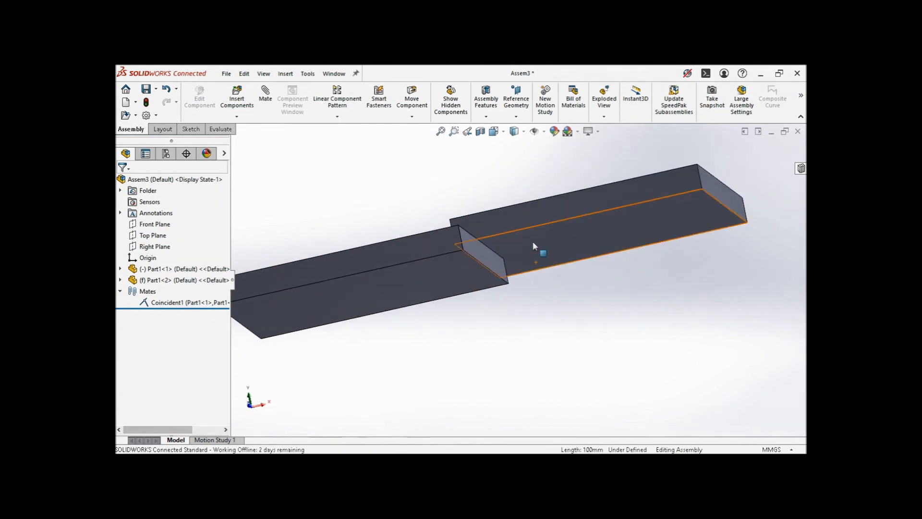
pyautogui.moveTo(449, 252); pyautogui.dragTo(489, 255, button='middle')
pyautogui.scroll(3, 483, 270)
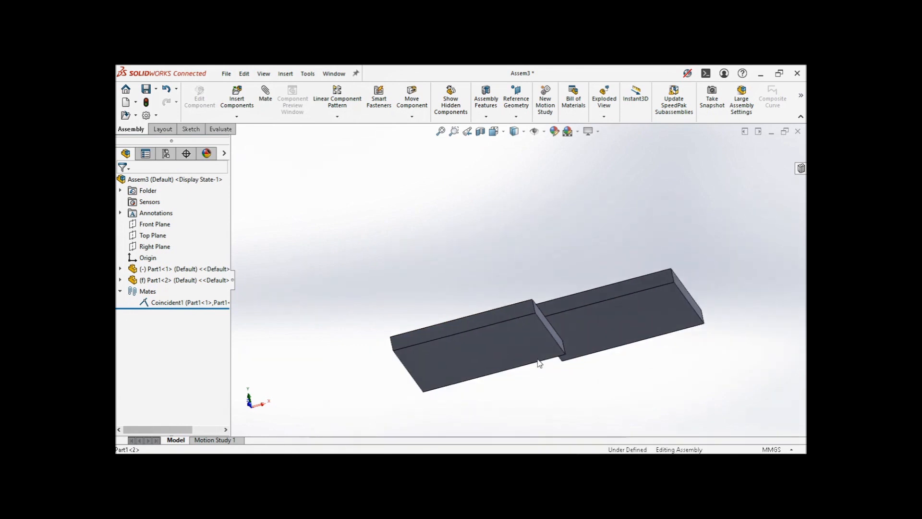
pyautogui.moveTo(537, 341)
pyautogui.mouseDown(button='middle')
pyautogui.moveTo(568, 398)
pyautogui.moveTo(546, 366)
pyautogui.moveTo(548, 334)
pyautogui.mouseUp(button='middle')
pyautogui.scroll(-3, 576, 329)
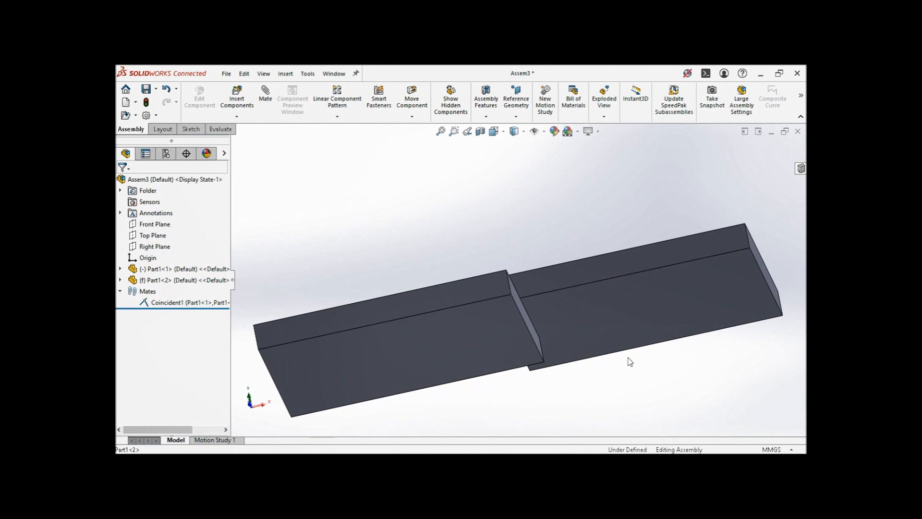
pyautogui.click(198, 302)
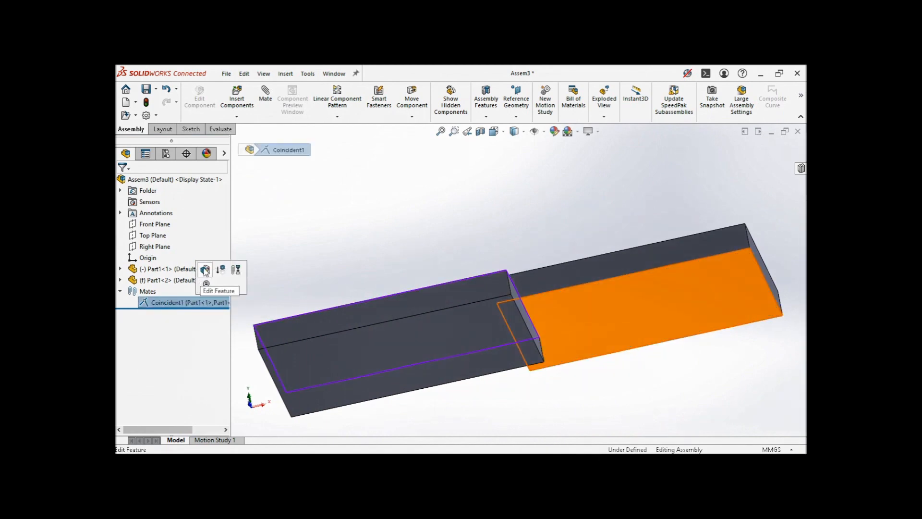
pyautogui.click(205, 271)
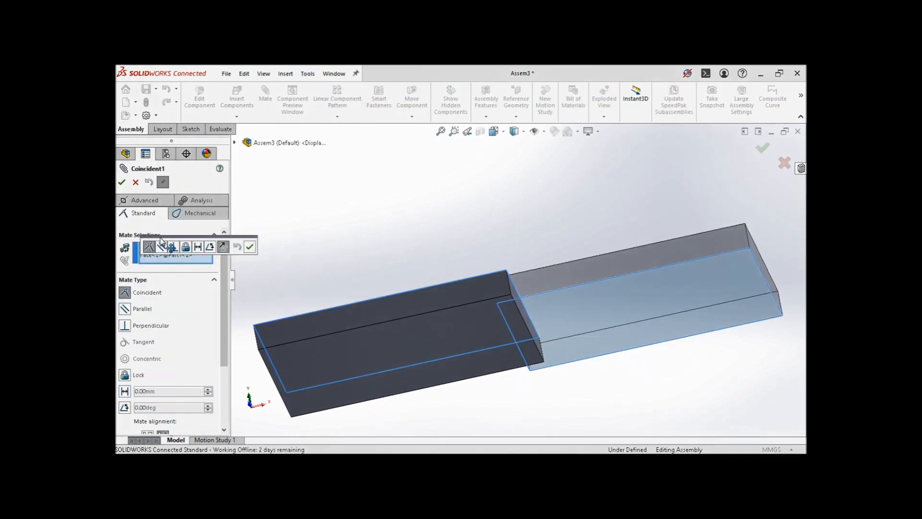
pyautogui.click(249, 246)
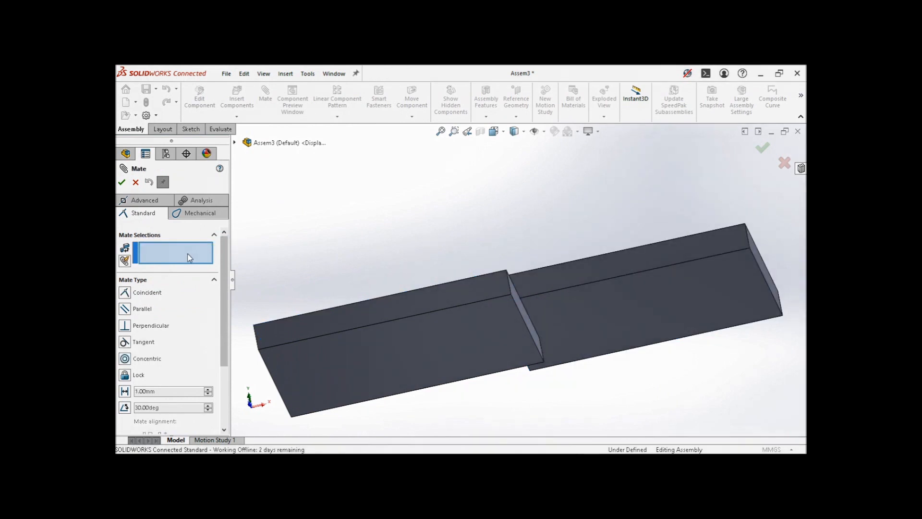
pyautogui.scroll(-3, 220, 353)
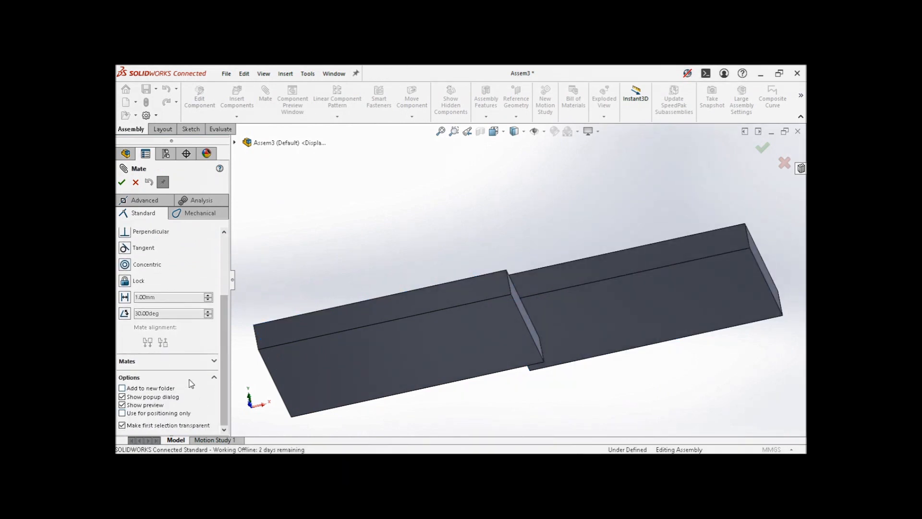
pyautogui.click(192, 375)
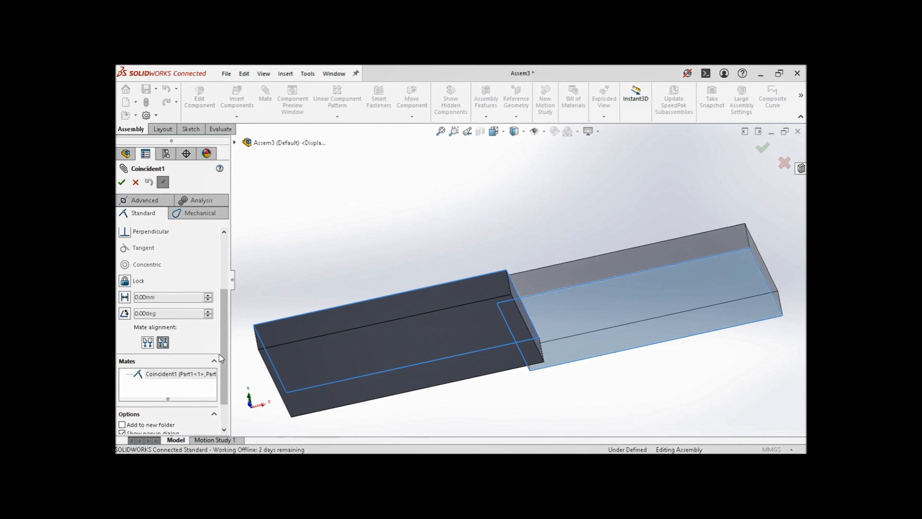
pyautogui.moveTo(220, 301); pyautogui.dragTo(230, 243)
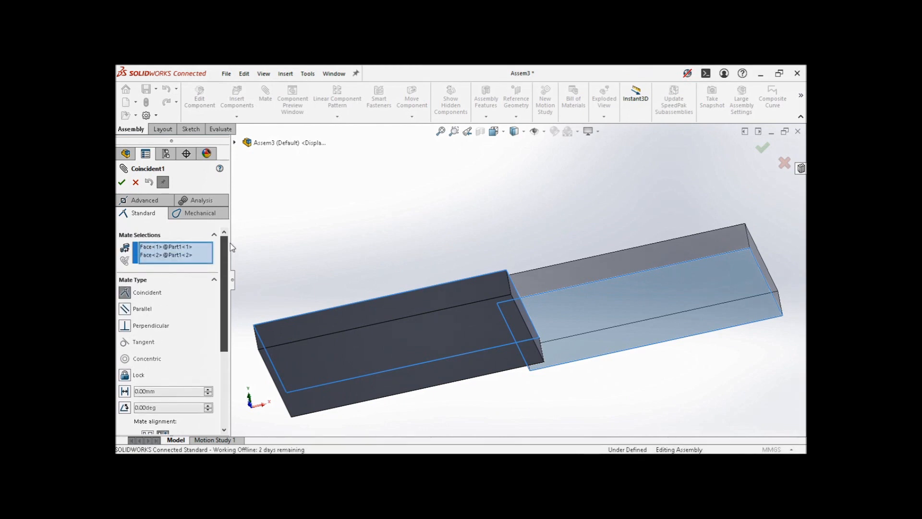
pyautogui.rightClick(194, 253)
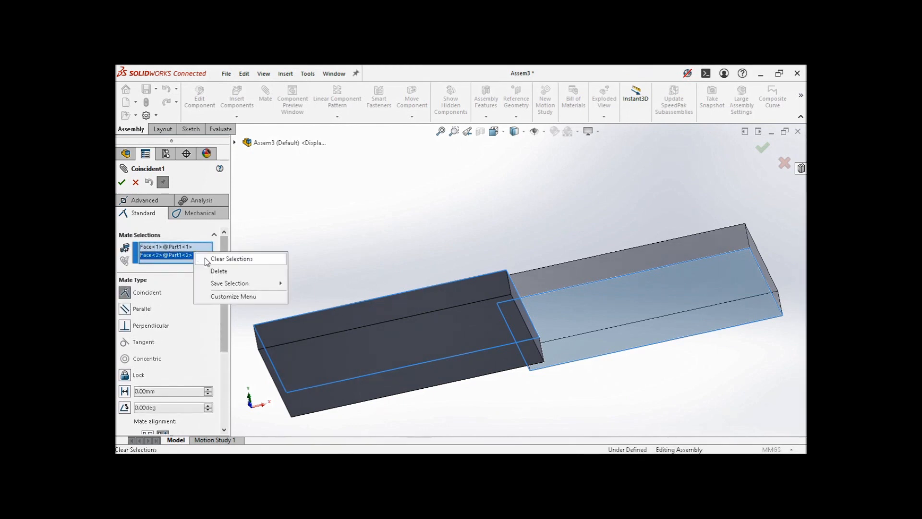
pyautogui.click(207, 260)
# - Redefine Coincident1 between the floating plate's top face and the fixed plate's bottom face
pyautogui.moveTo(443, 290); pyautogui.dragTo(525, 292, button='middle')
pyautogui.scroll(-3, 555, 261)
pyautogui.scroll(2, 557, 278)
pyautogui.click(560, 293)
pyautogui.click(437, 318)
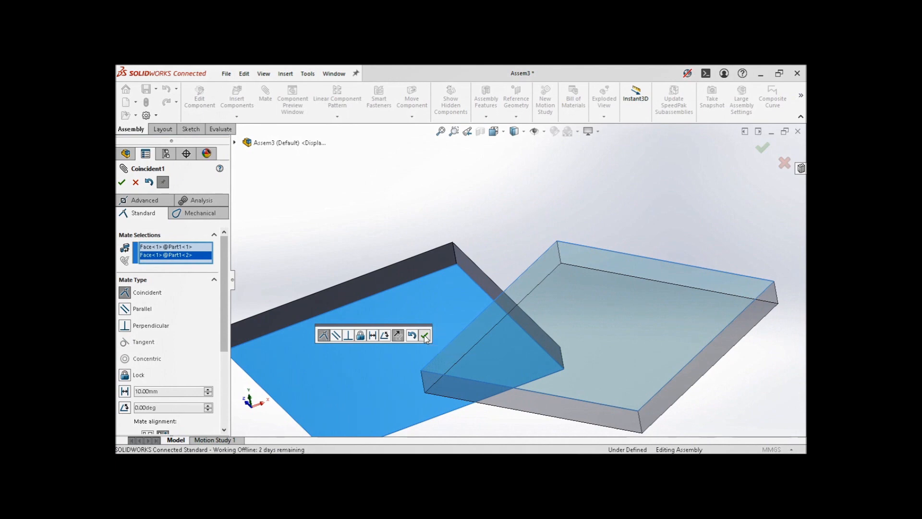
pyautogui.click(426, 337)
pyautogui.moveTo(443, 343); pyautogui.dragTo(550, 367, button='middle')
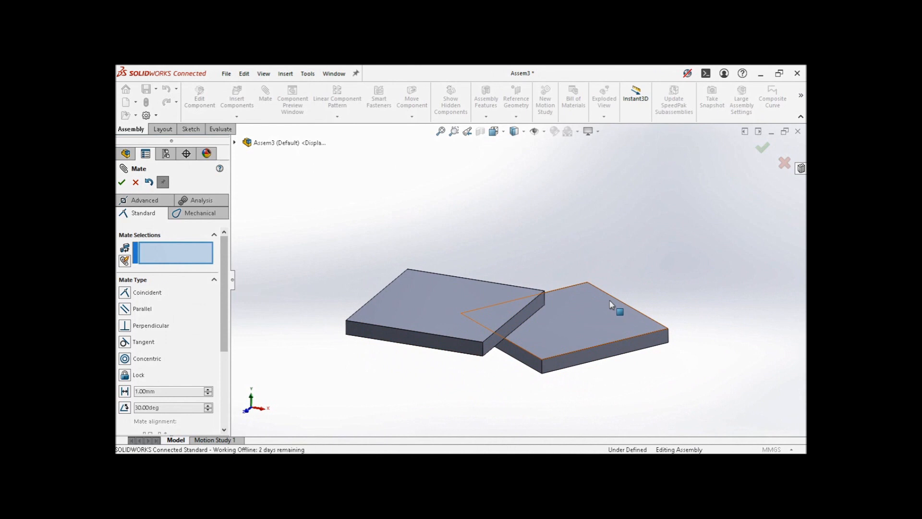
# - Add a parallel mate between the front side faces of the fixed and floating plates and finish mating
pyautogui.scroll(-3, 532, 373)
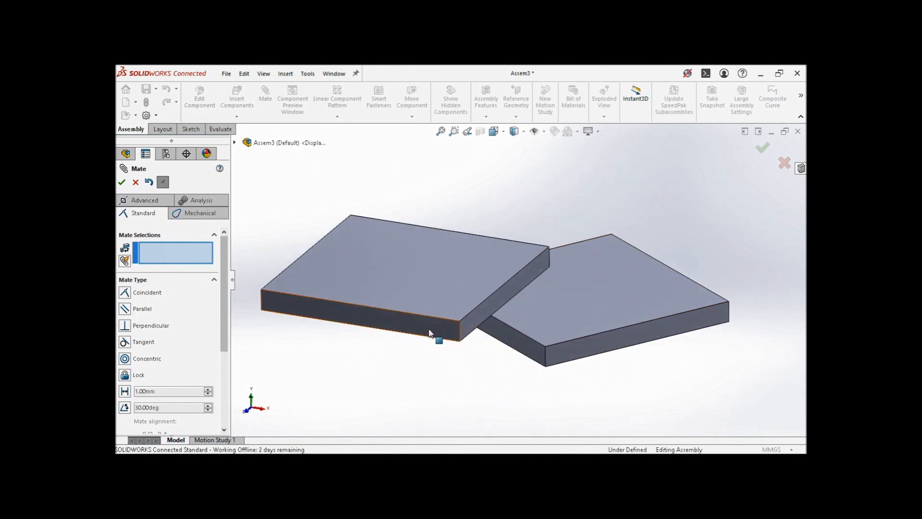
pyautogui.click(430, 333)
pyautogui.click(537, 353)
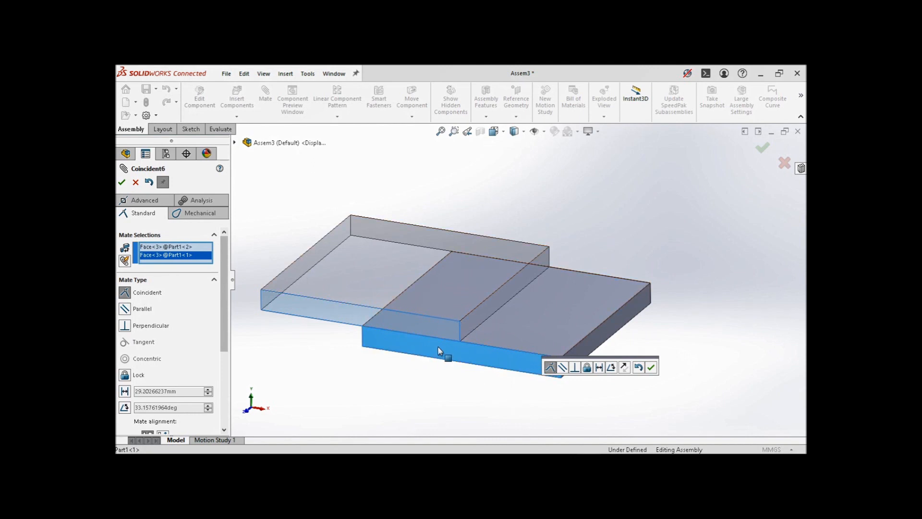
pyautogui.scroll(-2, 447, 330)
pyautogui.moveTo(445, 330); pyautogui.dragTo(436, 348, button='middle')
pyautogui.scroll(2, 436, 349)
pyautogui.click(562, 367)
pyautogui.click(651, 367)
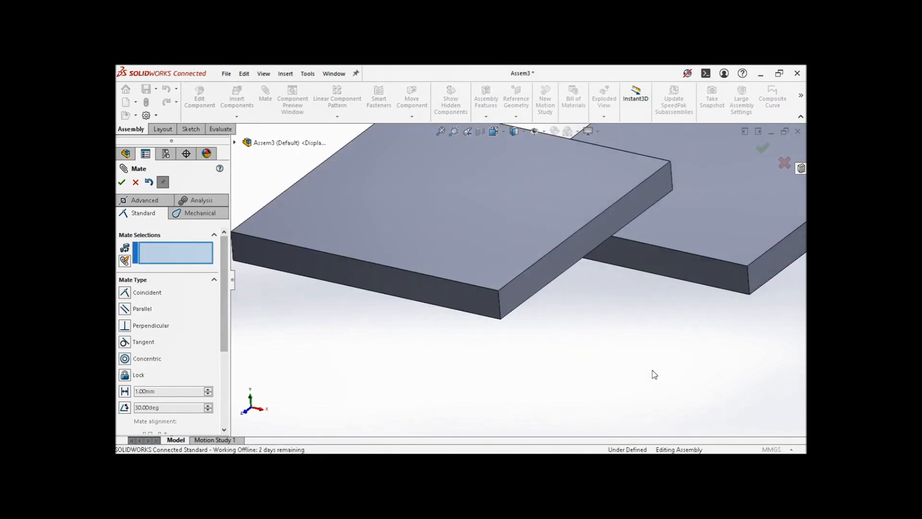
pyautogui.click(123, 183)
pyautogui.press('f')
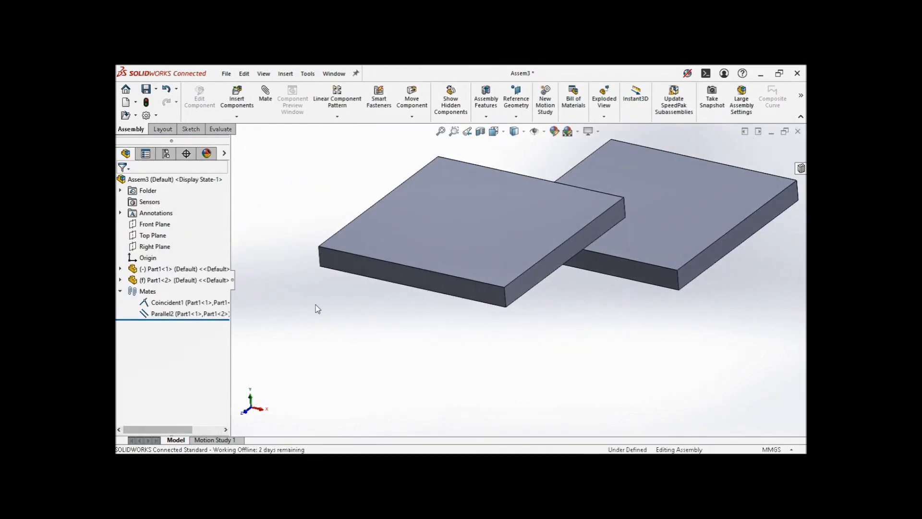
# - Add a parallel mate between the right side faces of the fixed and floating plates
pyautogui.click(265, 100)
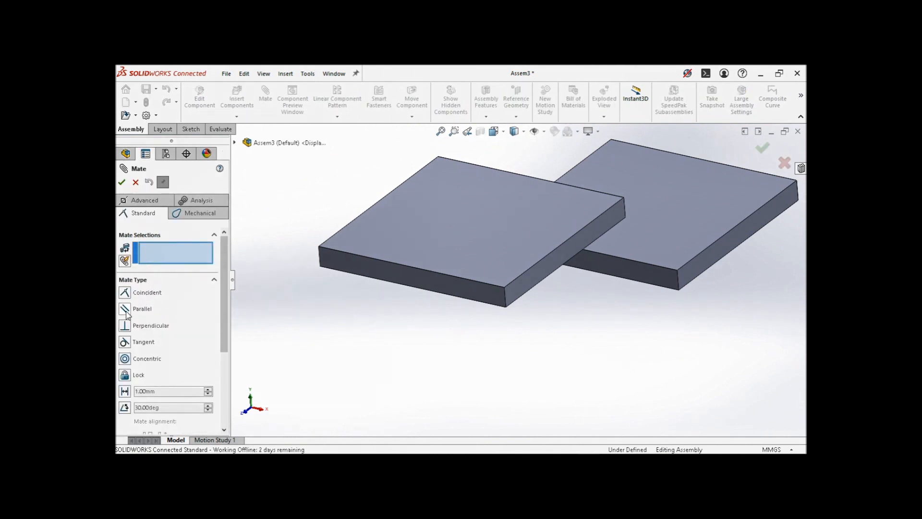
pyautogui.click(125, 309)
pyautogui.moveTo(586, 295)
pyautogui.mouseDown(button='middle')
pyautogui.moveTo(566, 245)
pyautogui.moveTo(580, 291)
pyautogui.mouseUp(button='middle')
pyautogui.click(537, 259)
pyautogui.click(677, 270)
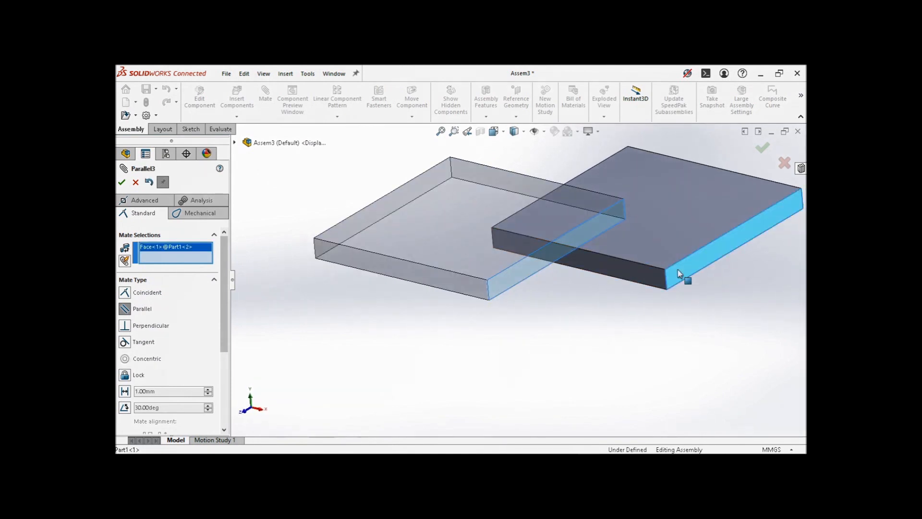
pyautogui.scroll(3, 623, 293)
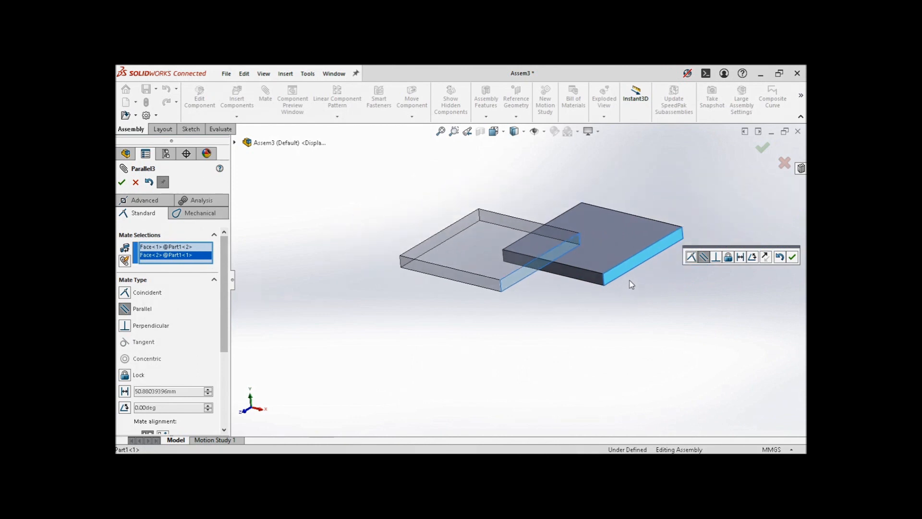
pyautogui.scroll(-2, 632, 284)
pyautogui.scroll(2, 631, 284)
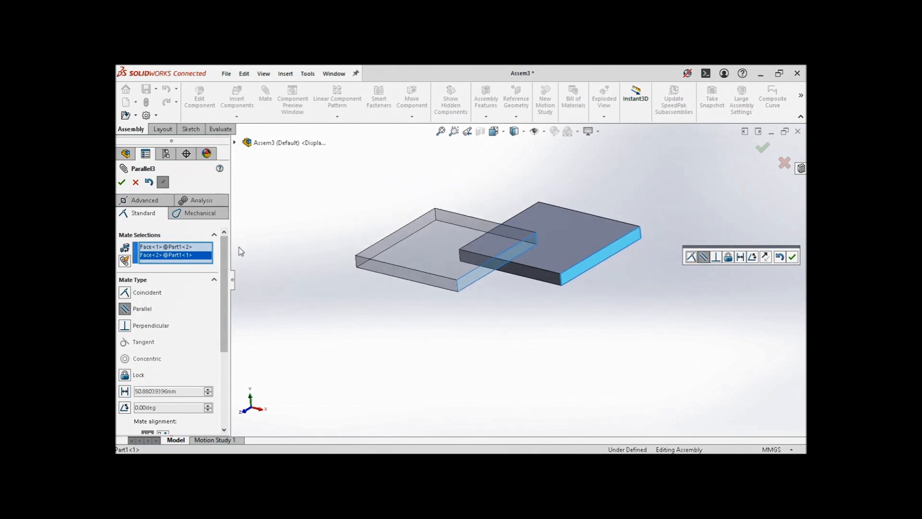
pyautogui.click(123, 183)
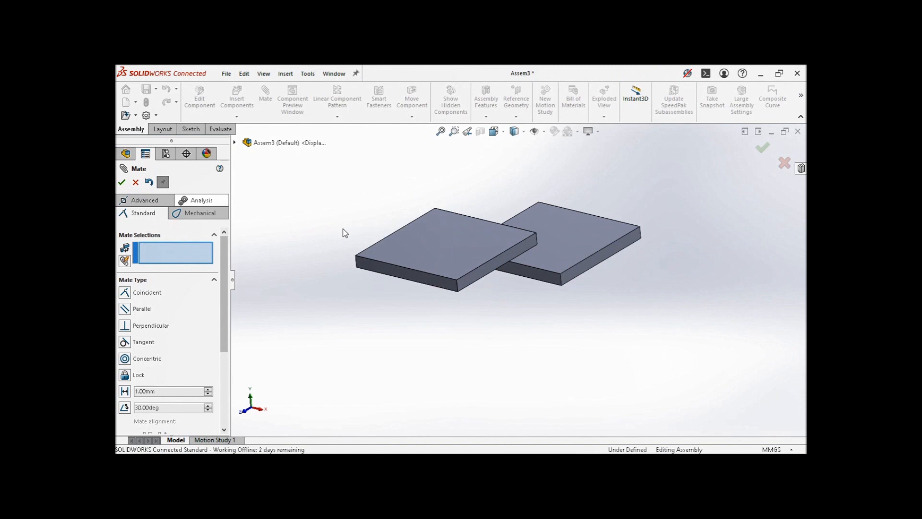
# - Add a parallel mate between the top faces of the two plates and close the Mate command
pyautogui.scroll(-2, 457, 233)
pyautogui.click(459, 239)
pyautogui.click(616, 229)
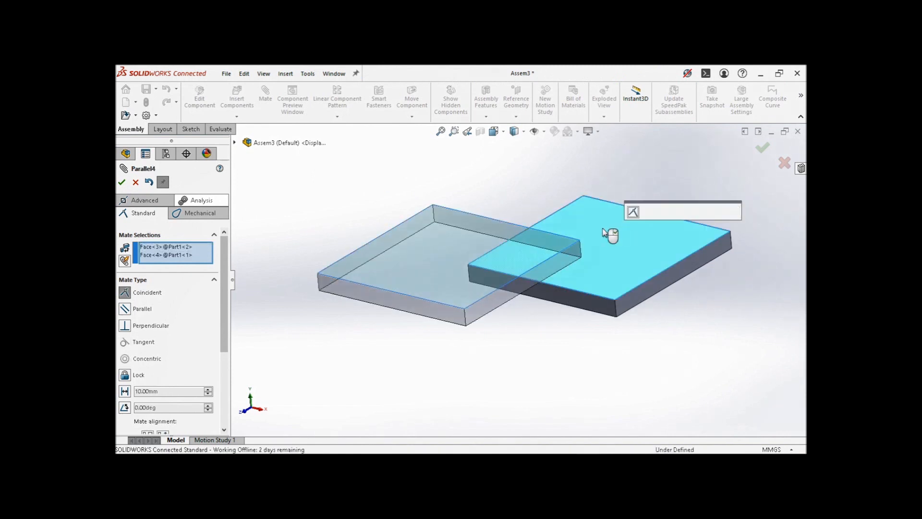
pyautogui.click(734, 213)
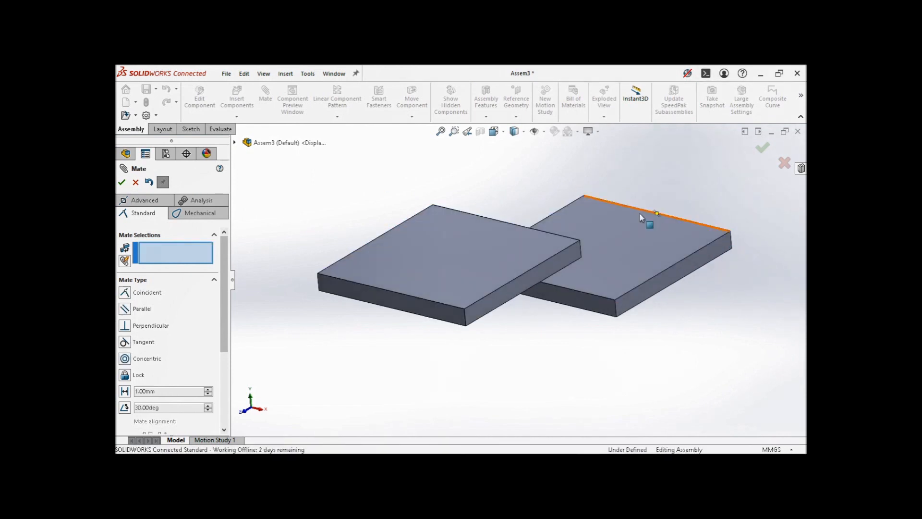
pyautogui.click(122, 183)
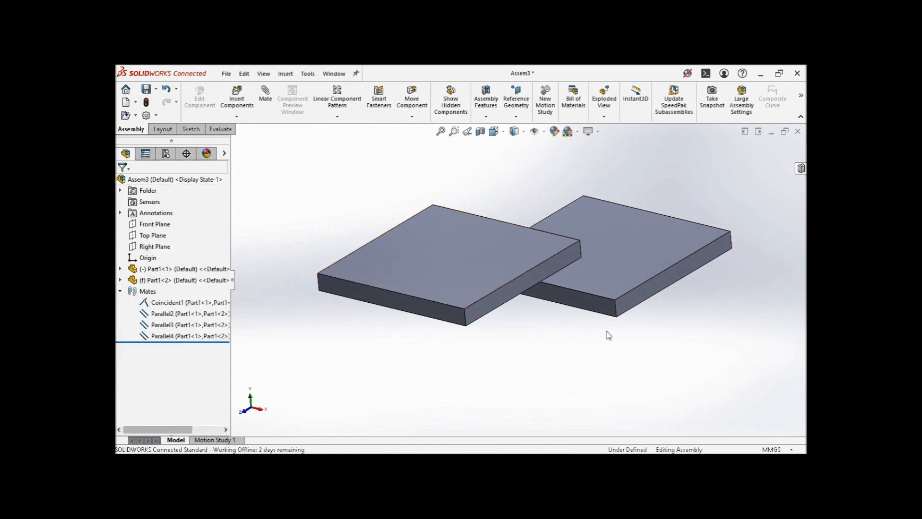
pyautogui.scroll(-5, 609, 335)
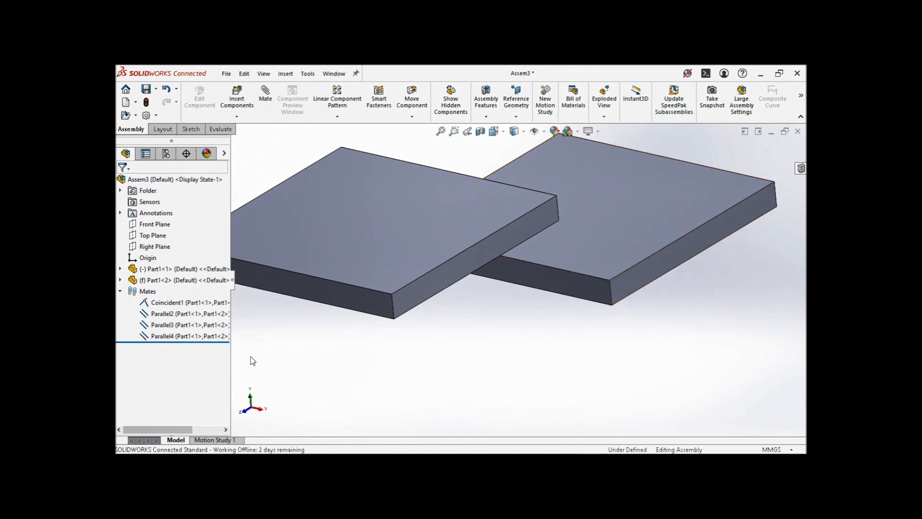
# - Delete the mates Parallel4, Parallel3 and Parallel2 from the assembly, keeping only Coincident1
pyautogui.click(200, 336)
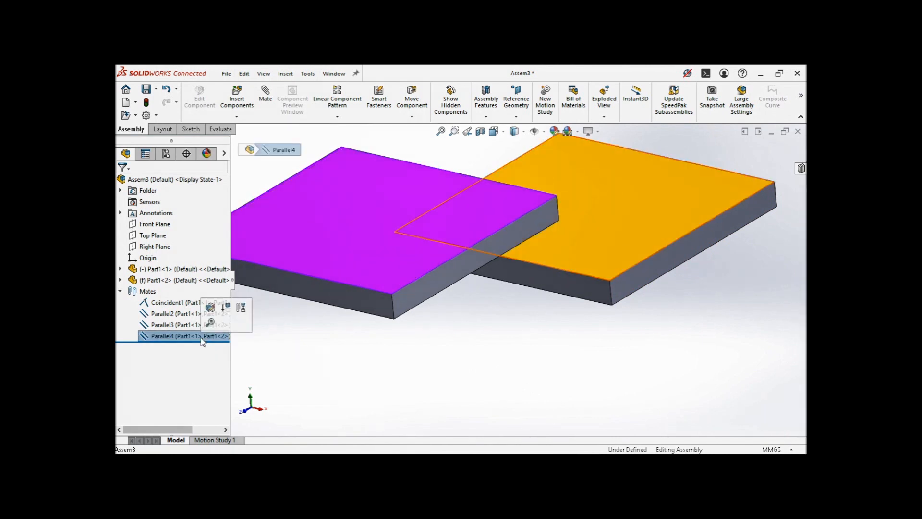
pyautogui.press('Delete')
pyautogui.click(201, 325)
pyautogui.press('Delete')
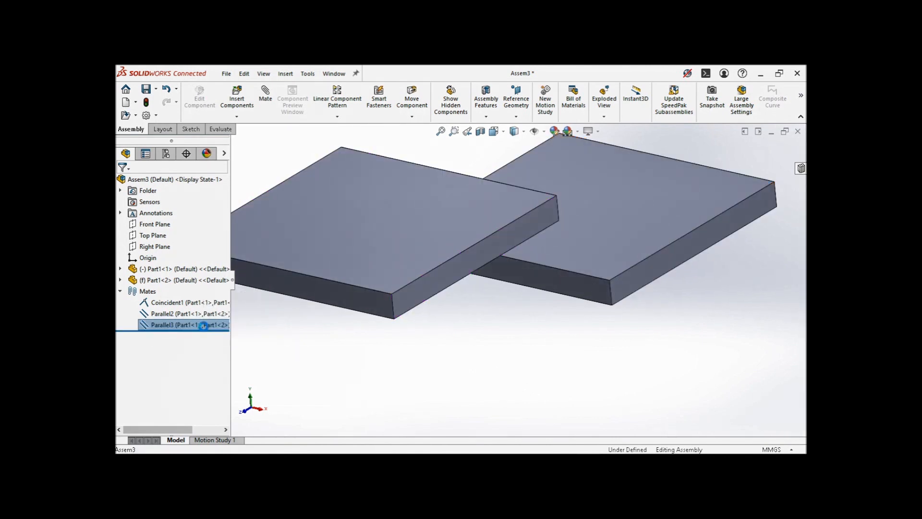
pyautogui.click(201, 315)
pyautogui.press('Delete')
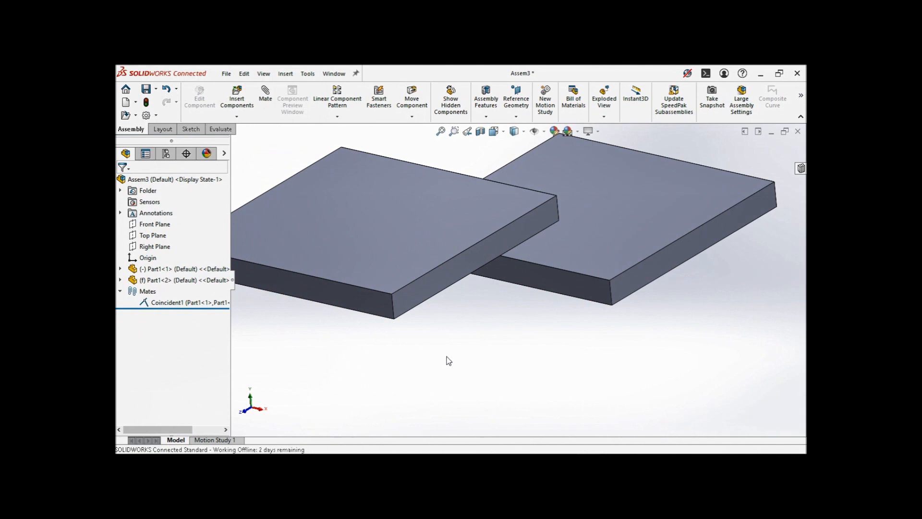
# - Add a parallel mate between the floating plate's right side face and the fixed plate's front side face, and finish mating
pyautogui.scroll(3, 449, 361)
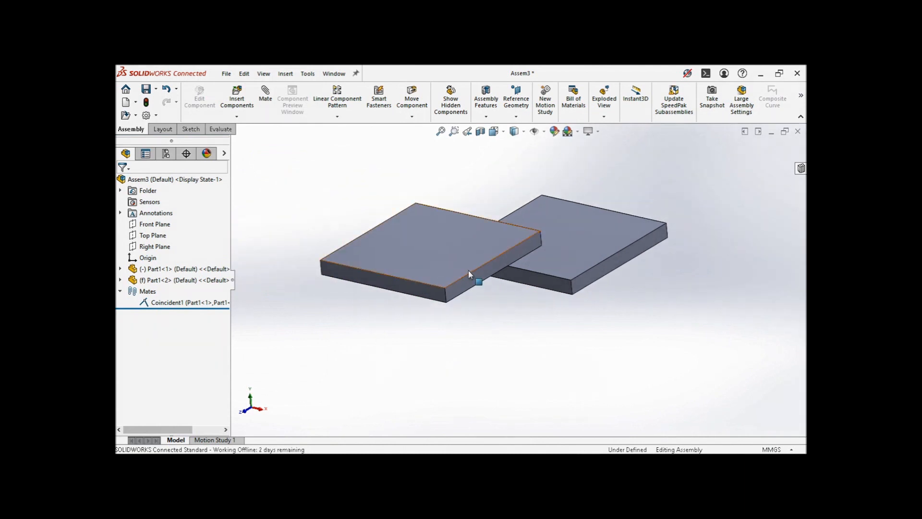
pyautogui.scroll(-3, 494, 252)
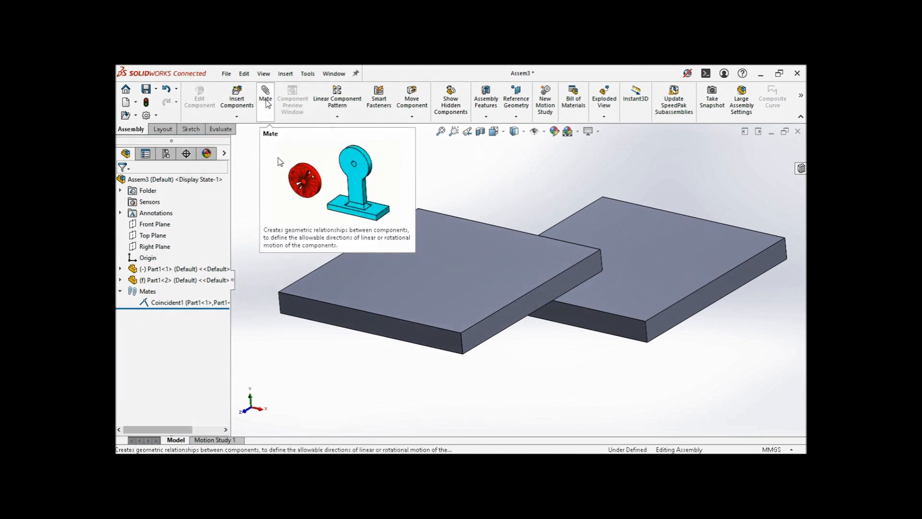
pyautogui.click(266, 102)
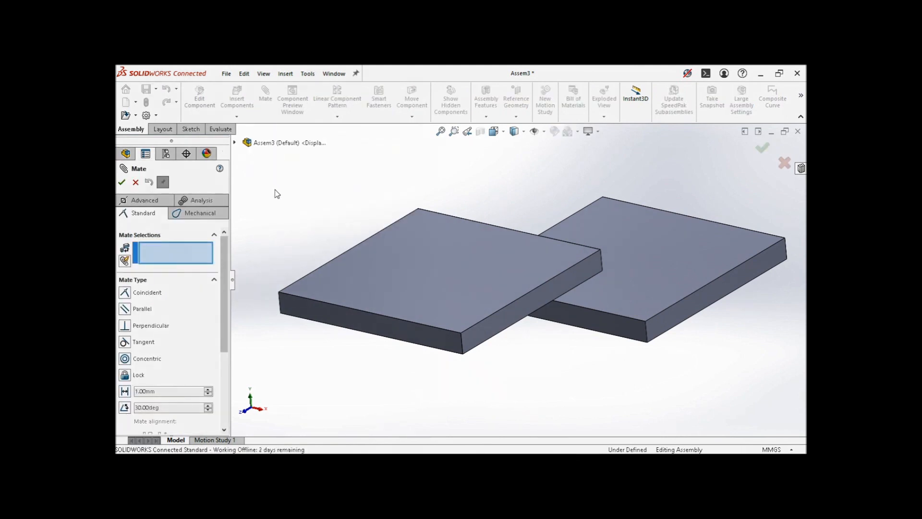
pyautogui.click(675, 324)
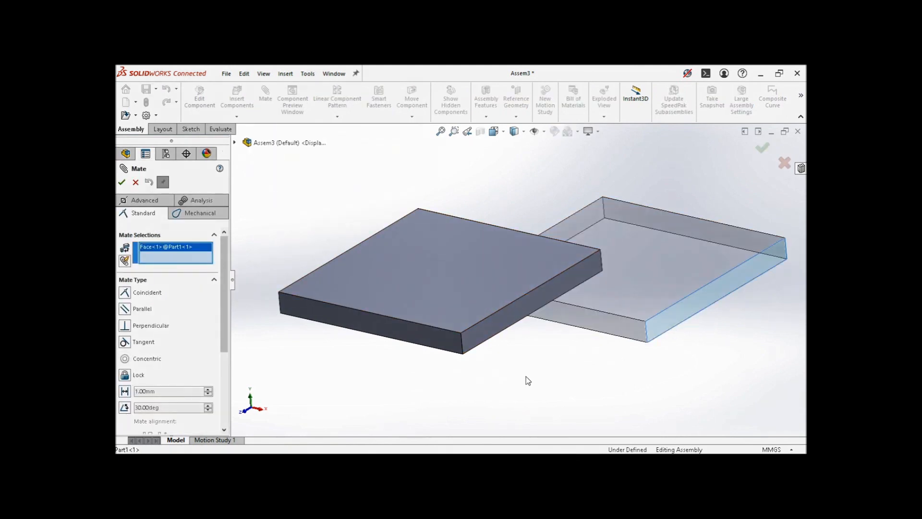
pyautogui.click(429, 344)
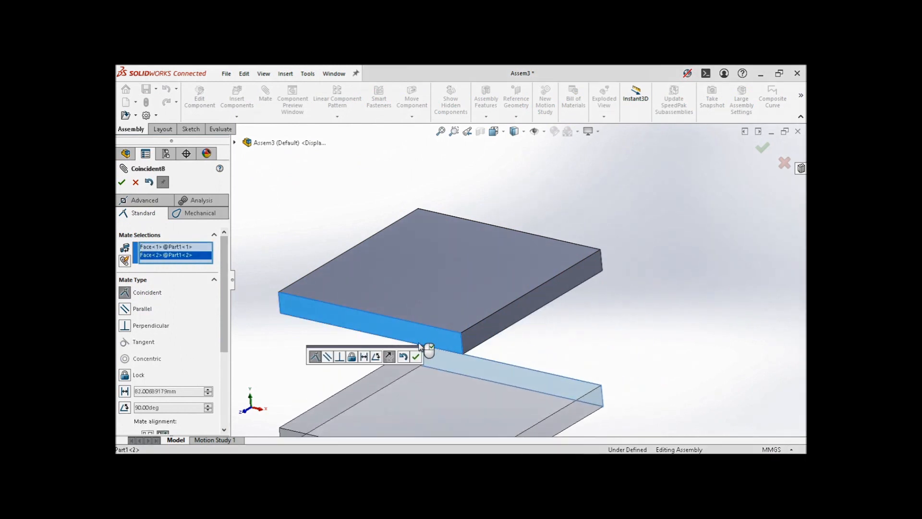
pyautogui.click(327, 356)
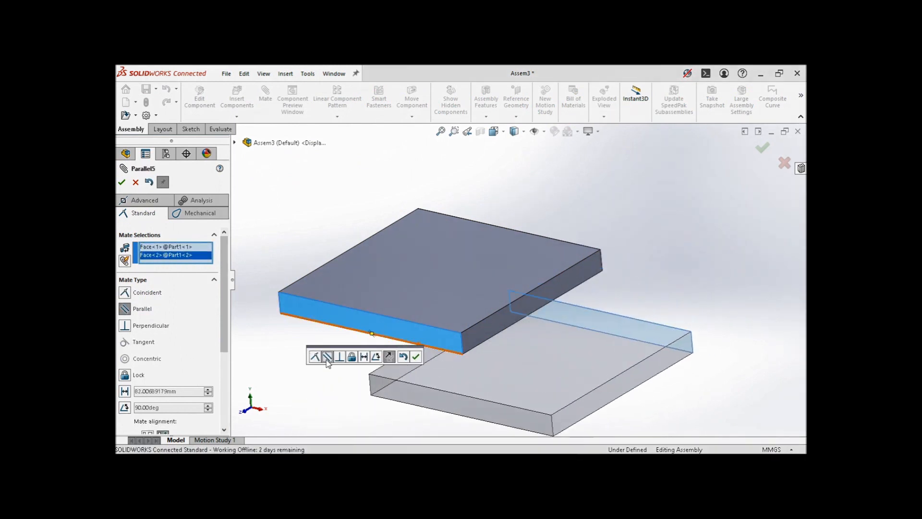
pyautogui.scroll(3, 465, 336)
pyautogui.moveTo(486, 304); pyautogui.dragTo(476, 326, button='middle')
pyautogui.click(415, 357)
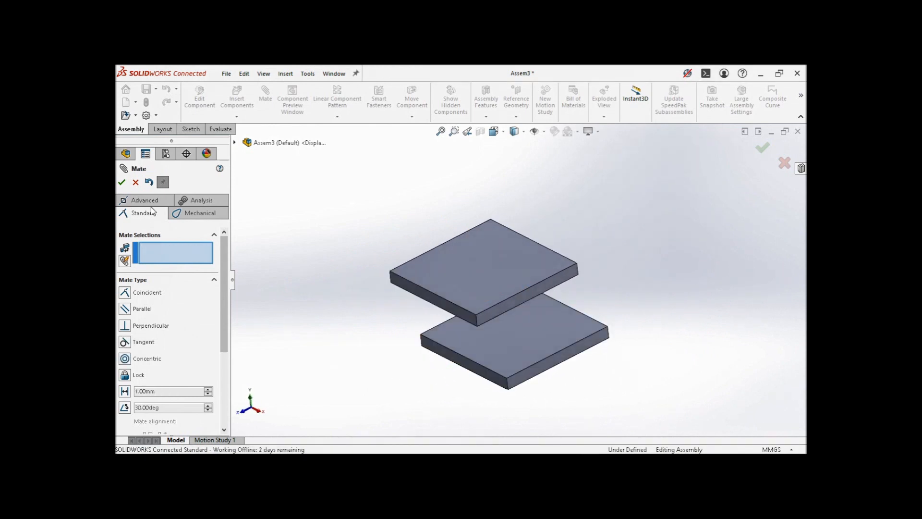
pyautogui.press('Escape')
# - Test the floating plate's freedom by moving it in its plane to the front of the fixed plate and around behind it
pyautogui.moveTo(557, 337); pyautogui.dragTo(425, 362)
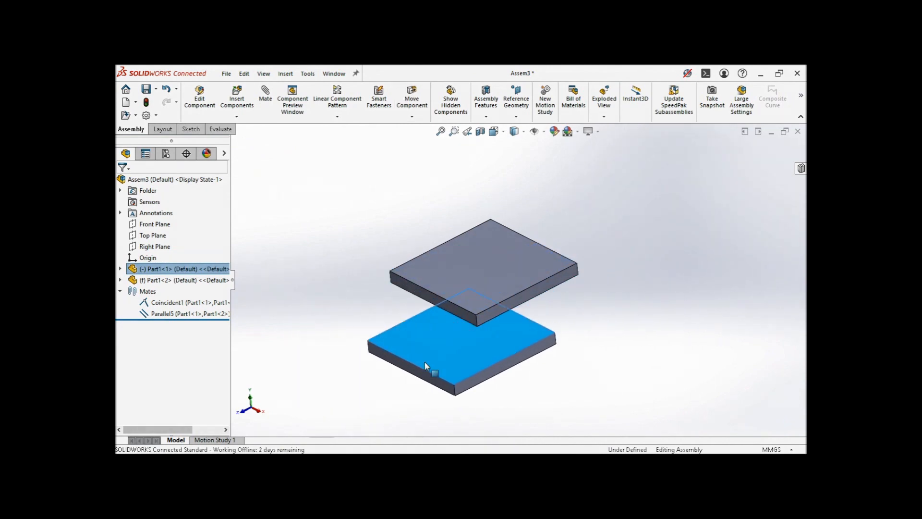
pyautogui.click(658, 362)
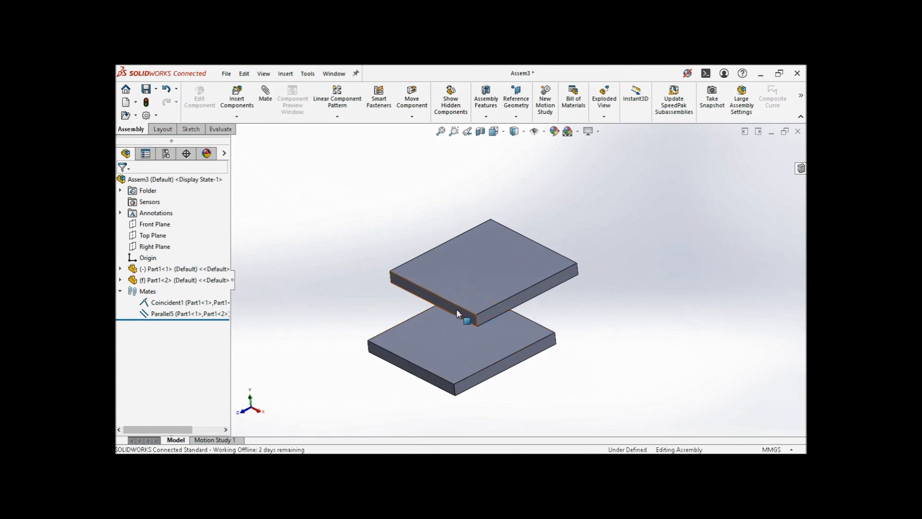
pyautogui.moveTo(515, 354); pyautogui.dragTo(399, 368)
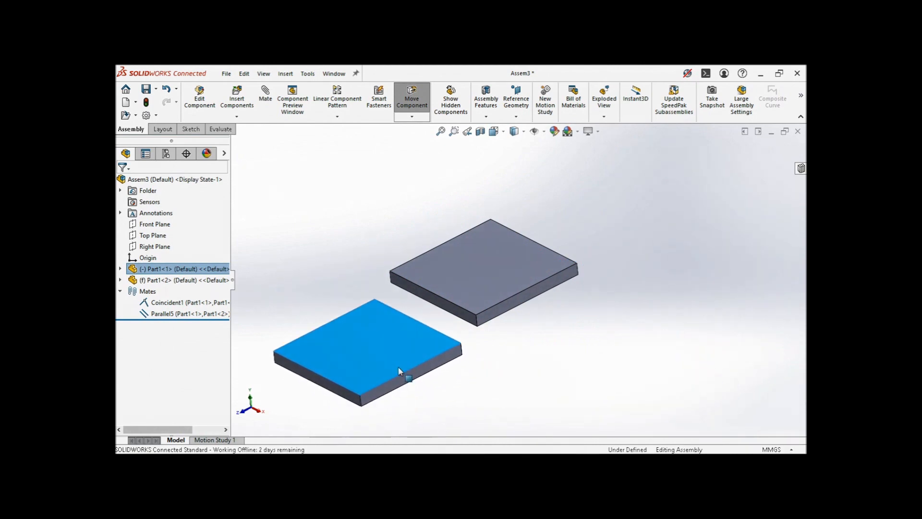
pyautogui.click(456, 311)
pyautogui.moveTo(540, 380); pyautogui.dragTo(500, 399, button='middle')
pyautogui.click(411, 342)
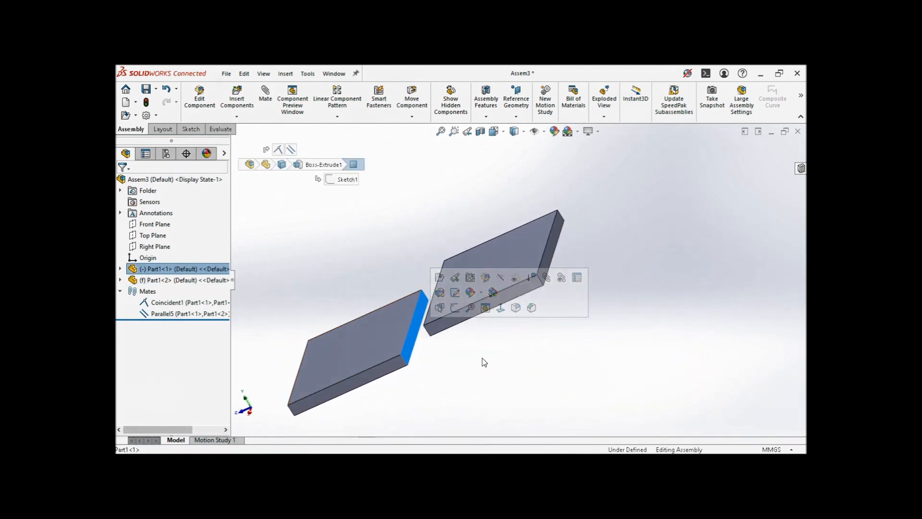
pyautogui.scroll(3, 482, 356)
pyautogui.click(483, 356)
pyautogui.moveTo(482, 356); pyautogui.dragTo(537, 315, button='middle')
pyautogui.moveTo(428, 321); pyautogui.dragTo(548, 199)
pyautogui.press('Escape')
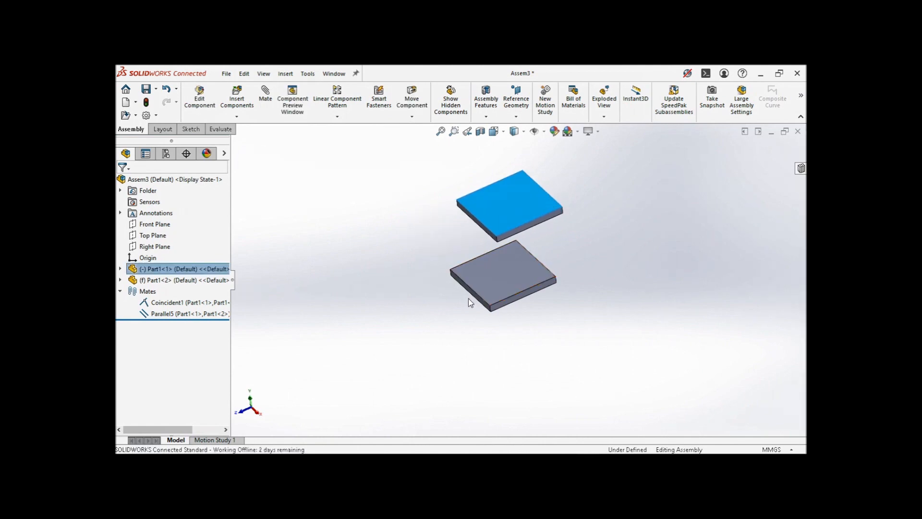
# - Move the floating plate from behind the fixed plate around to a spot just in front of it, leaving a small gap
pyautogui.click(643, 245)
pyautogui.scroll(-2, 550, 229)
pyautogui.moveTo(529, 206); pyautogui.dragTo(712, 403)
pyautogui.click(743, 355)
pyautogui.moveTo(743, 354); pyautogui.dragTo(713, 333, button='middle')
pyautogui.moveTo(508, 333); pyautogui.dragTo(496, 333, button='middle')
pyautogui.scroll(2, 497, 331)
pyautogui.scroll(-1, 514, 323)
pyautogui.moveTo(605, 312); pyautogui.dragTo(393, 312)
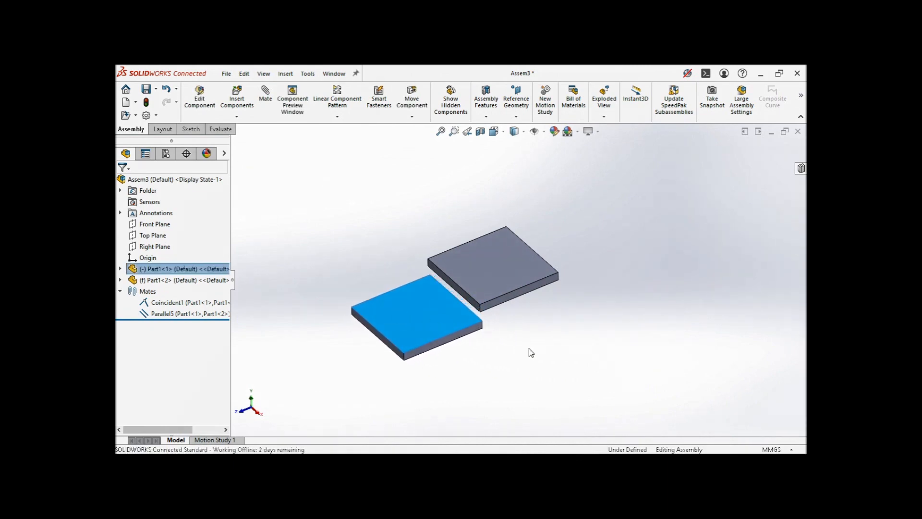
pyautogui.click(530, 348)
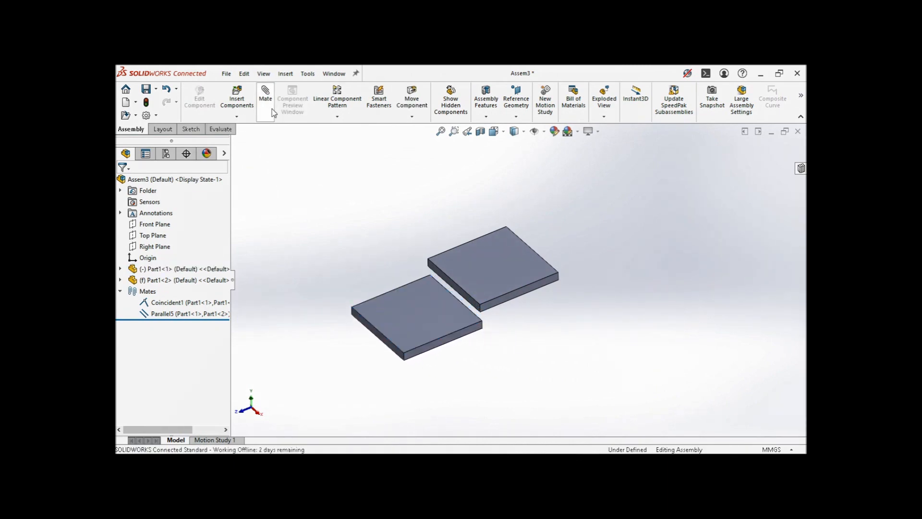
# - Add a coincident mate between the facing side faces of the floating and fixed plates and close the Mate command
pyautogui.click(265, 96)
pyautogui.moveTo(424, 303); pyautogui.dragTo(452, 328, button='middle')
pyautogui.click(457, 317)
pyautogui.moveTo(476, 319); pyautogui.dragTo(511, 314, button='middle')
pyautogui.click(484, 288)
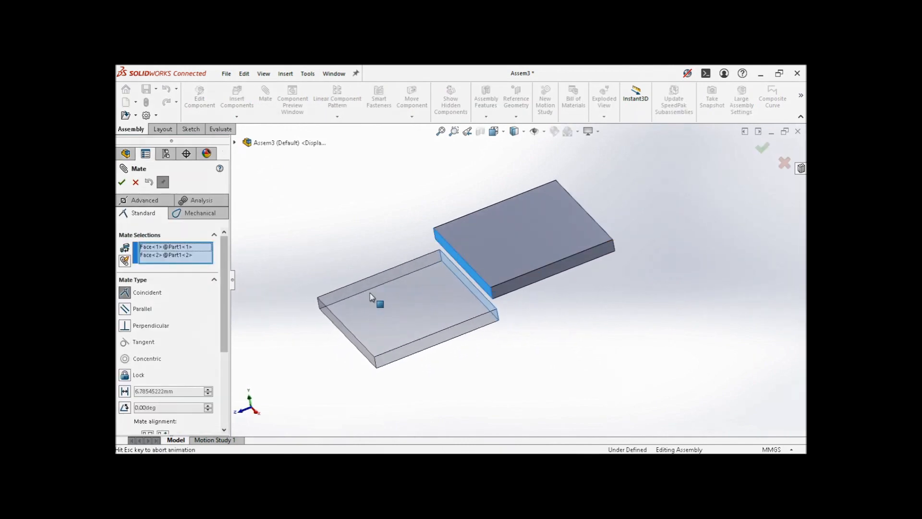
pyautogui.click(348, 302)
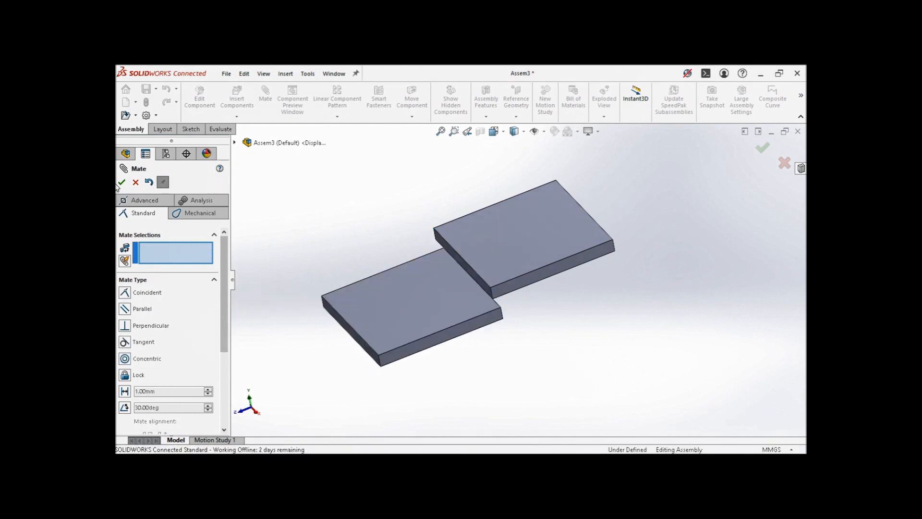
pyautogui.click(122, 182)
# - Slide the floating plate back and forth along the fixed plate's front side face to test the remaining movement
pyautogui.moveTo(502, 275)
pyautogui.mouseDown(button='middle')
pyautogui.moveTo(515, 273)
pyautogui.moveTo(506, 289)
pyautogui.mouseUp(button='middle')
pyautogui.scroll(3, 509, 296)
pyautogui.moveTo(471, 287); pyautogui.dragTo(538, 392)
pyautogui.moveTo(523, 349); pyautogui.dragTo(356, 181)
# - In the top view, slide the floating plate almost into line with the fixed plate, and return to the trimetric view
pyautogui.moveTo(468, 274); pyautogui.dragTo(457, 235, button='middle')
pyautogui.click(515, 131)
pyautogui.click(508, 160)
pyautogui.moveTo(470, 293); pyautogui.dragTo(588, 243)
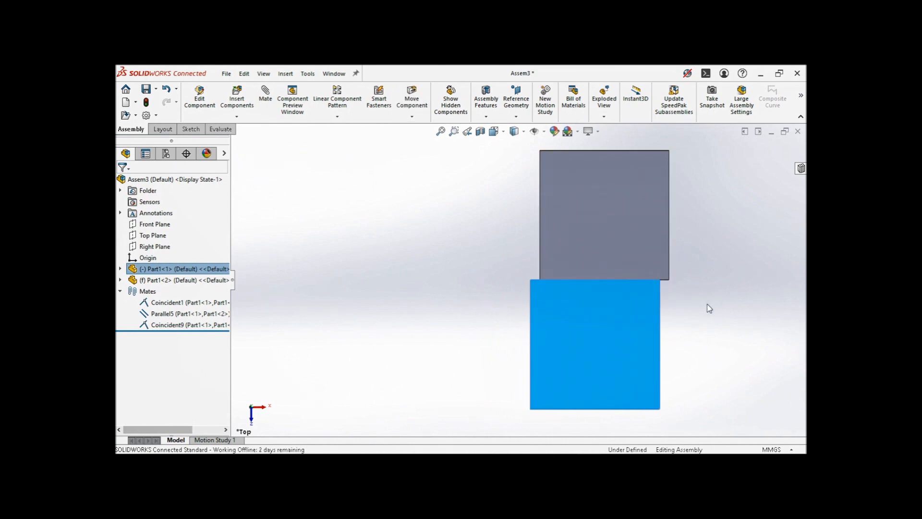
pyautogui.click(748, 297)
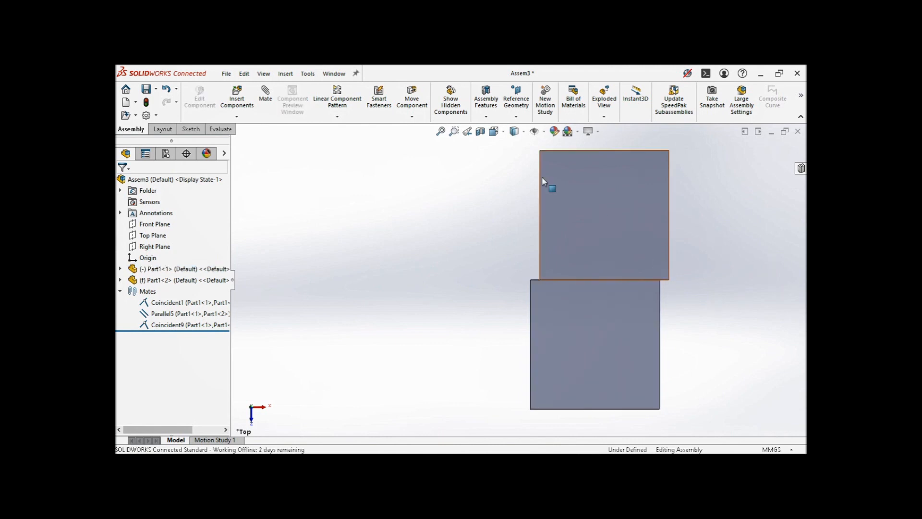
pyautogui.click(494, 131)
pyautogui.click(550, 161)
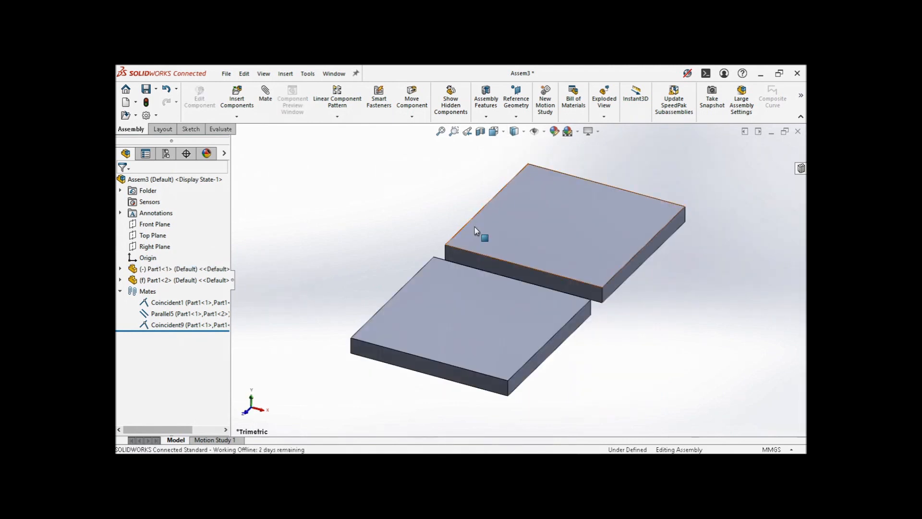
# - Add a perpendicular mate between the top faces of the floating and fixed plates
pyautogui.scroll(-3, 526, 197)
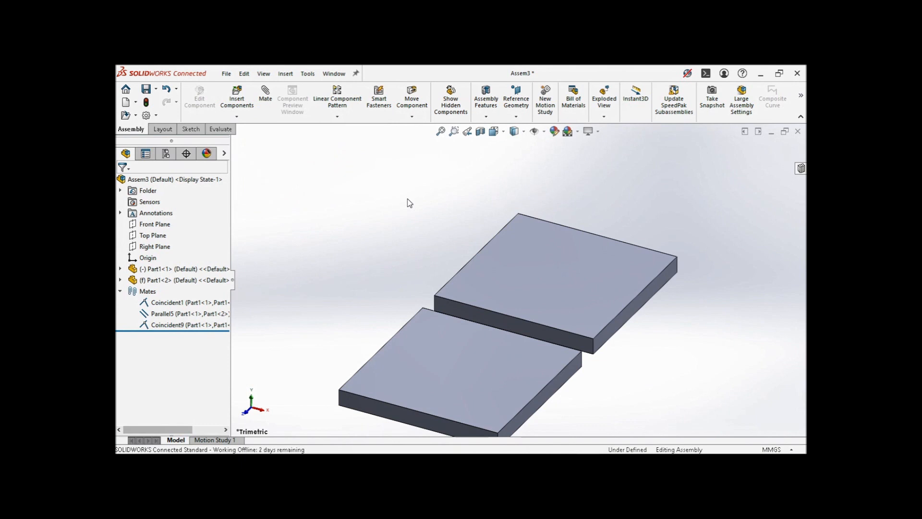
pyautogui.scroll(3, 380, 224)
pyautogui.moveTo(379, 224); pyautogui.dragTo(457, 282, button='middle')
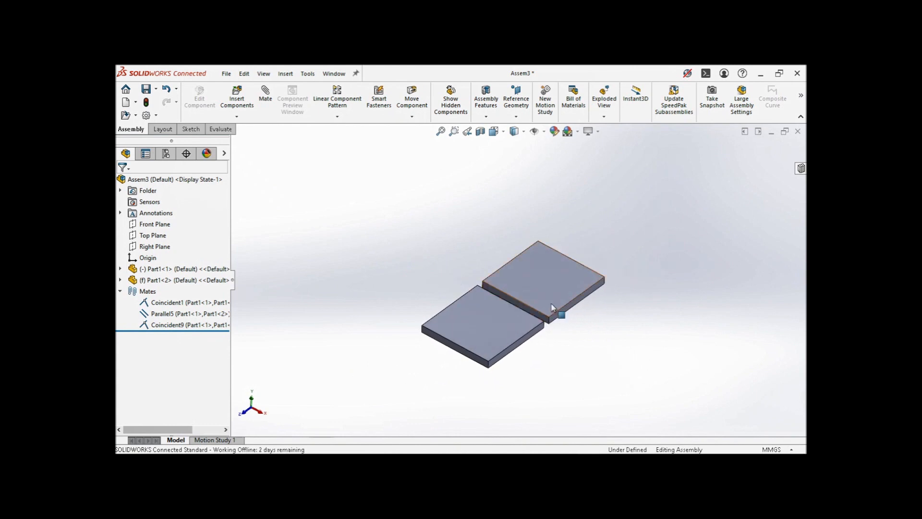
pyautogui.scroll(-2, 552, 312)
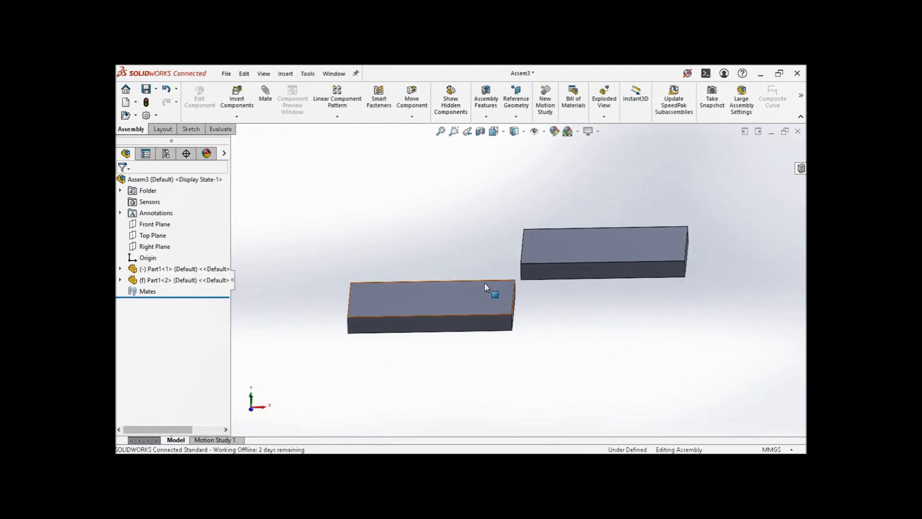
pyautogui.click(481, 295)
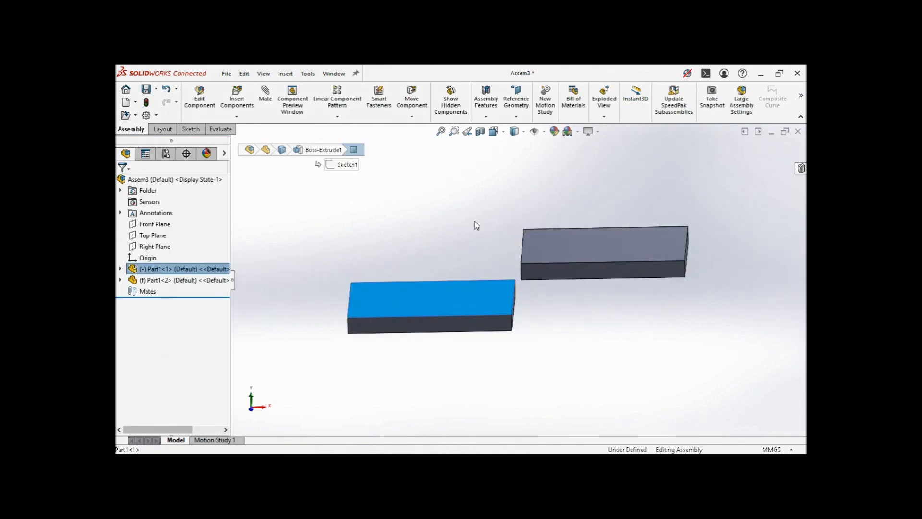
pyautogui.keyDown('ctrl'); pyautogui.click(577, 244); pyautogui.keyUp('ctrl')
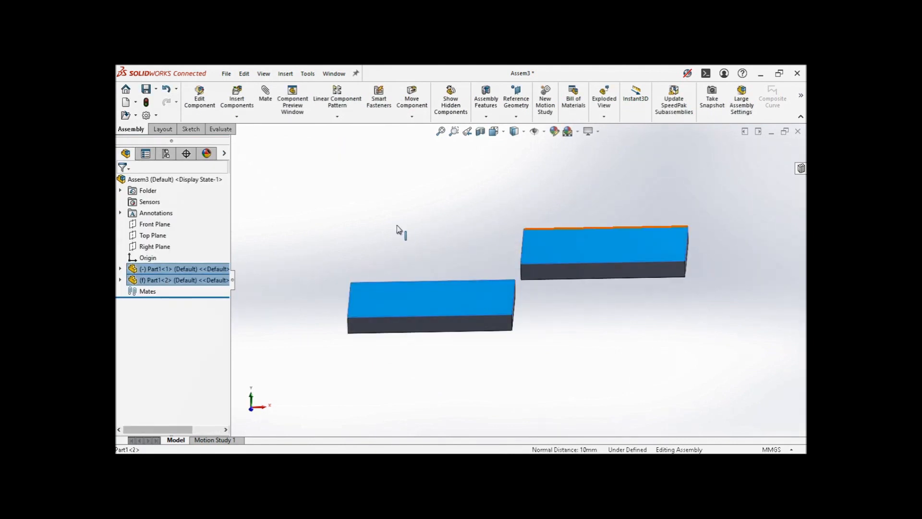
pyautogui.click(265, 103)
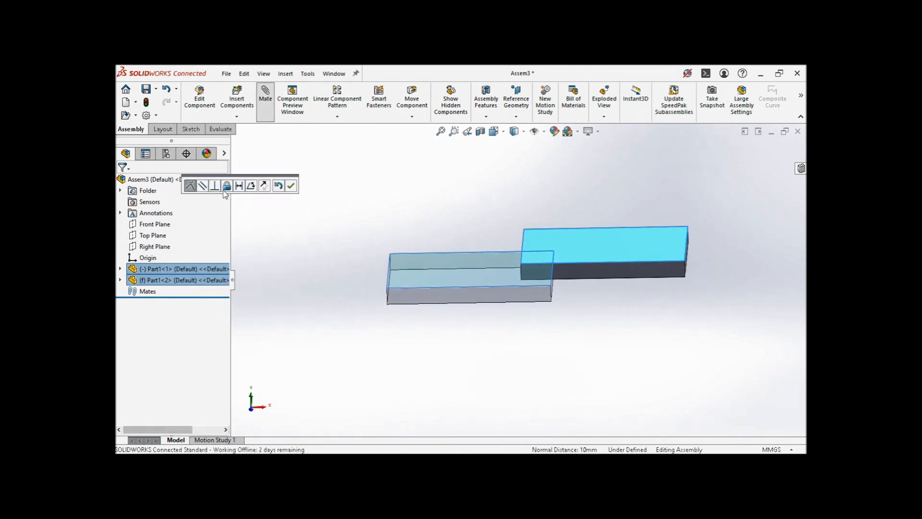
pyautogui.click(215, 186)
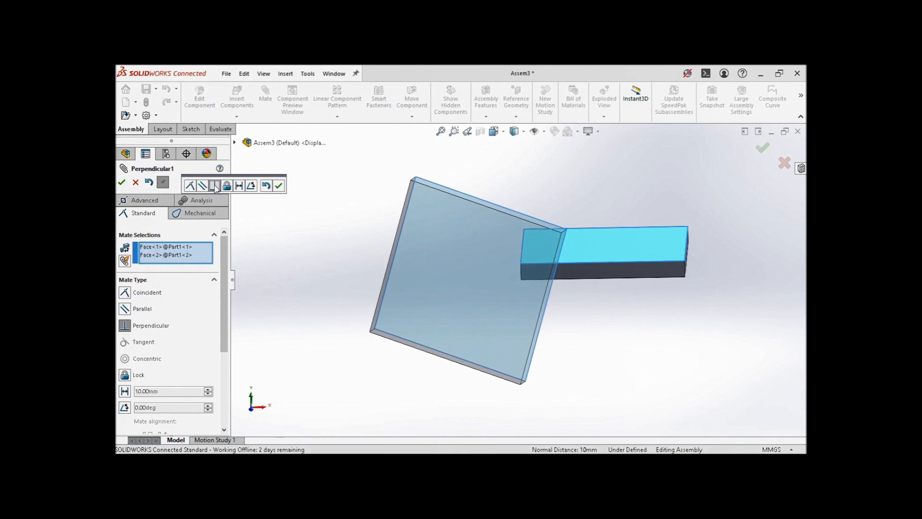
pyautogui.click(279, 185)
# - Add a coincident mate between the upright floating plate's narrow bottom face and the fixed plate's top face
pyautogui.moveTo(362, 241); pyautogui.dragTo(290, 285, button='middle')
pyautogui.moveTo(467, 237); pyautogui.dragTo(509, 211, button='middle')
pyautogui.click(503, 131)
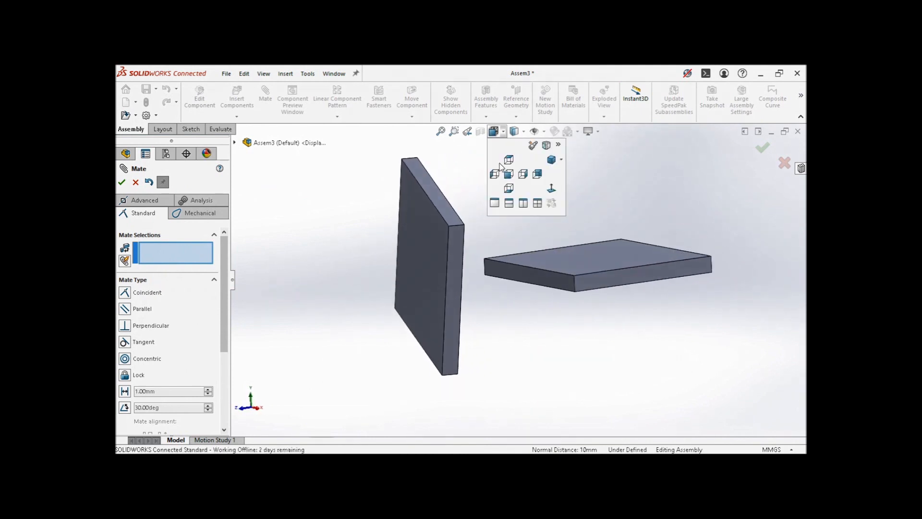
pyautogui.click(497, 172)
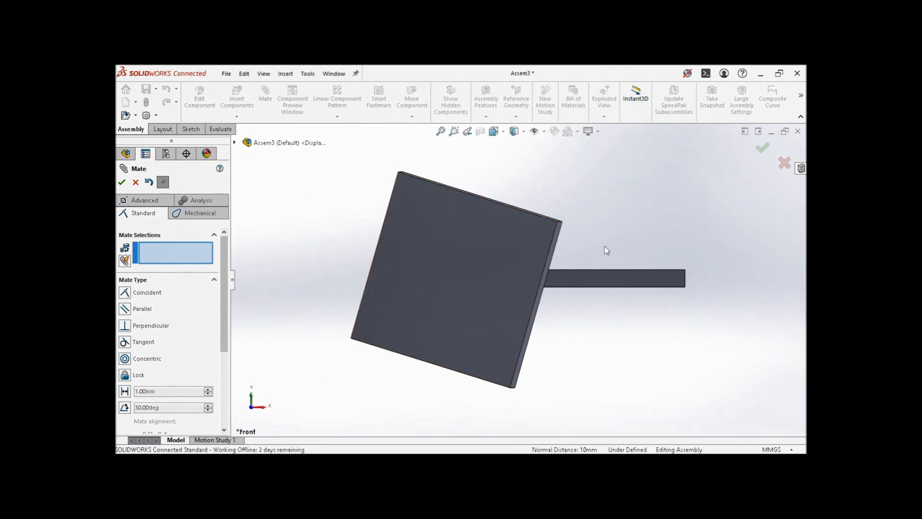
pyautogui.moveTo(595, 277); pyautogui.dragTo(568, 281, button='middle')
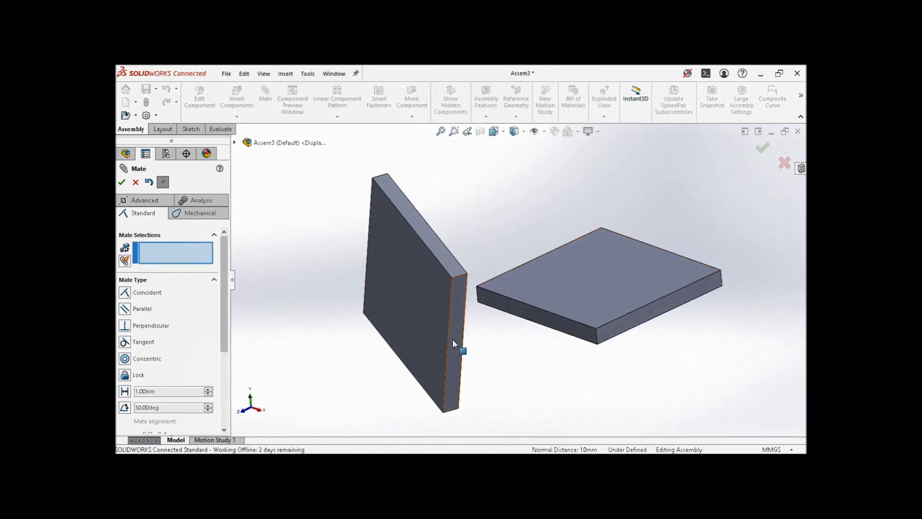
pyautogui.moveTo(517, 368); pyautogui.dragTo(413, 332, button='middle')
pyautogui.click(411, 338)
pyautogui.moveTo(469, 317); pyautogui.dragTo(465, 408, button='middle')
pyautogui.click(585, 223)
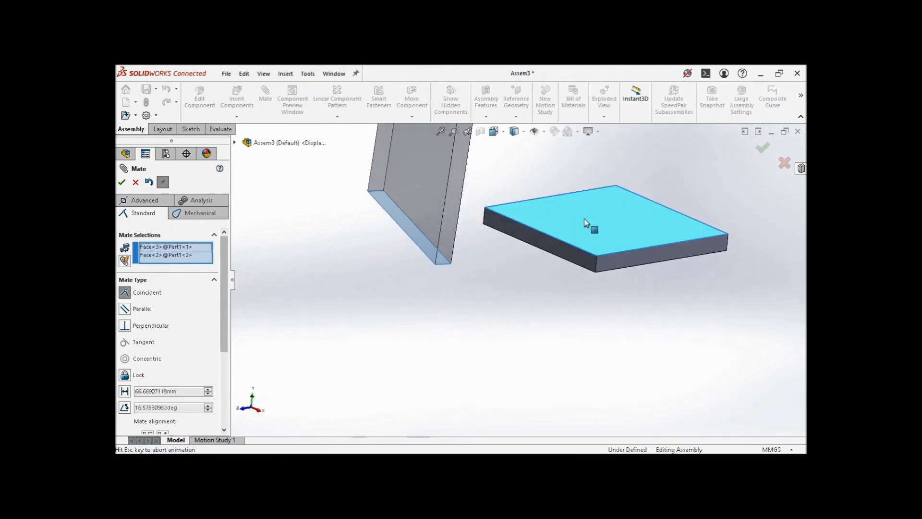
pyautogui.click(699, 207)
# - Add a coincident mate between the upright plate's narrow vertical end face and the fixed plate's adjacent narrow side face
pyautogui.moveTo(494, 251); pyautogui.dragTo(433, 286, button='middle')
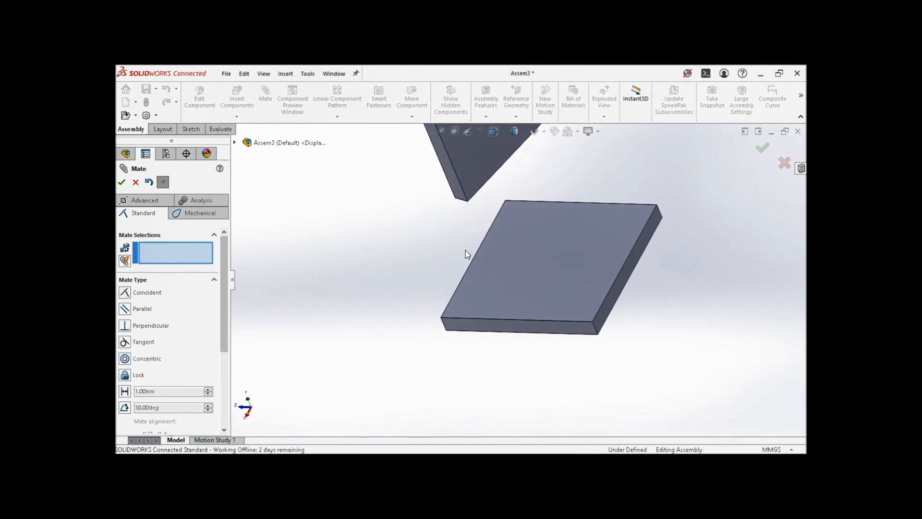
pyautogui.click(457, 194)
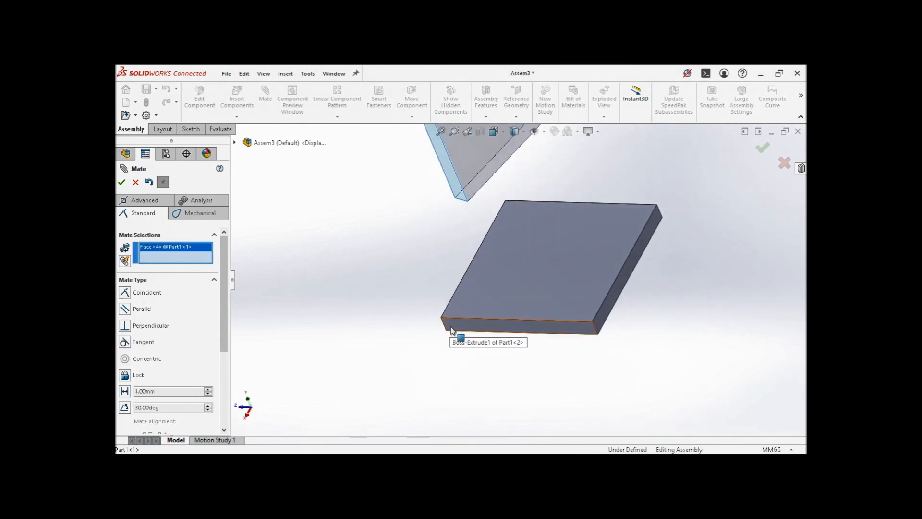
pyautogui.click(450, 326)
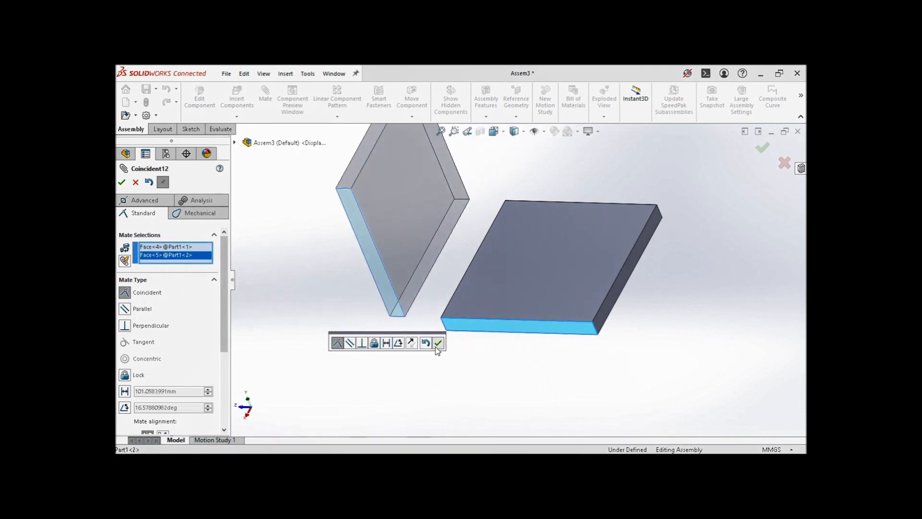
pyautogui.click(438, 343)
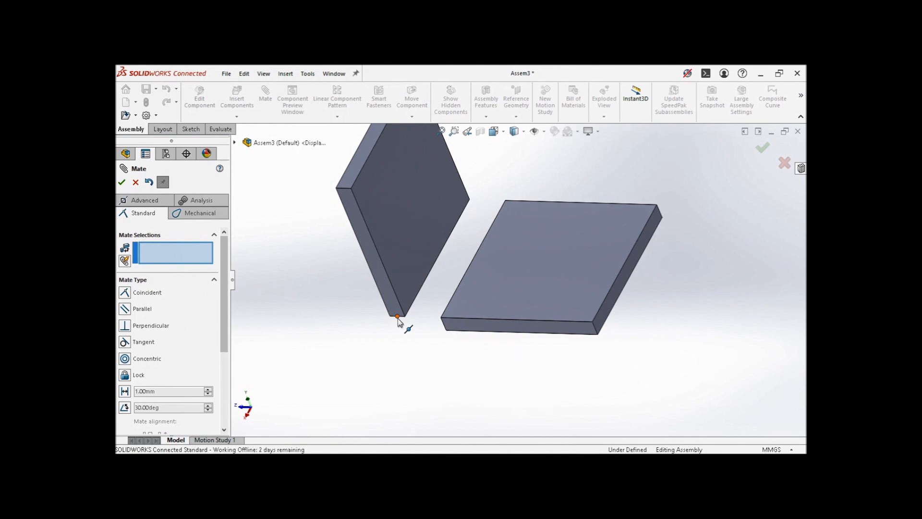
# - Add a coincident mate between the midpoints of the upright plate's short bottom edge and the fixed plate's upper side edge, and close the Mate command
pyautogui.scroll(-2, 399, 320)
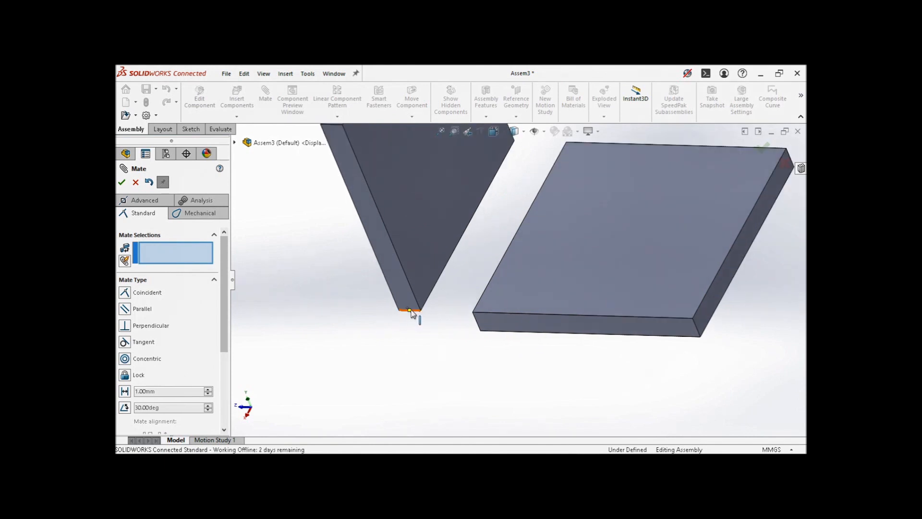
pyautogui.click(417, 316)
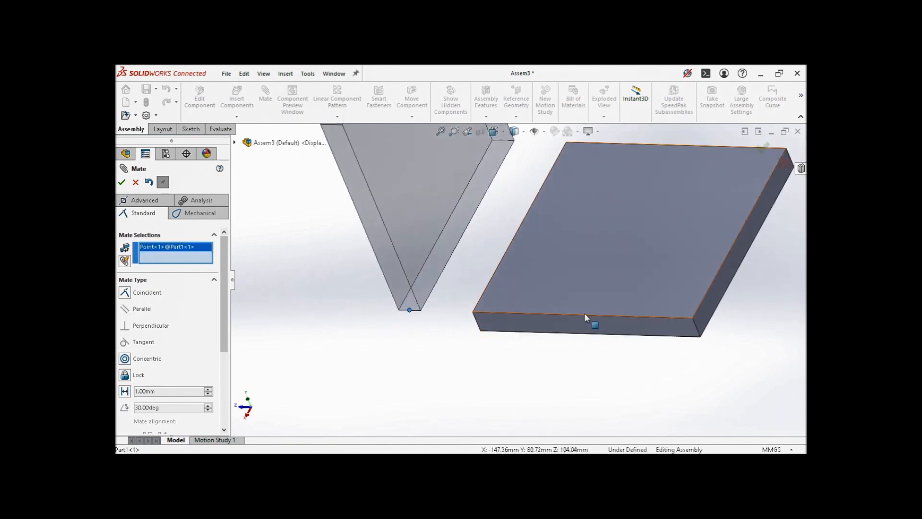
pyautogui.click(583, 315)
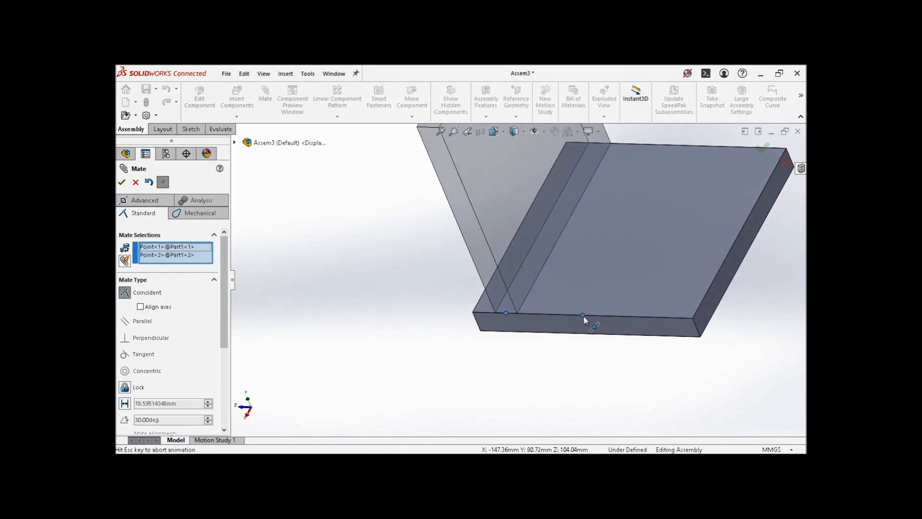
pyautogui.click(649, 335)
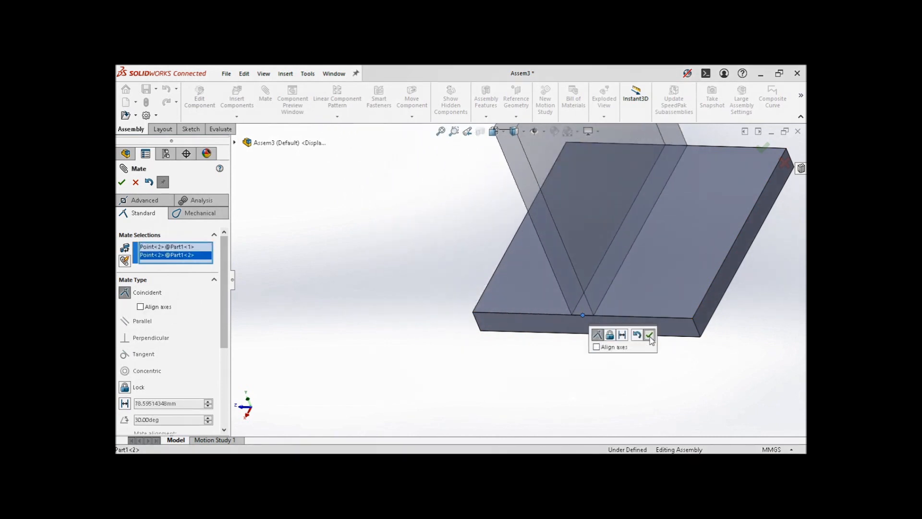
pyautogui.moveTo(410, 261); pyautogui.dragTo(527, 271, button='middle')
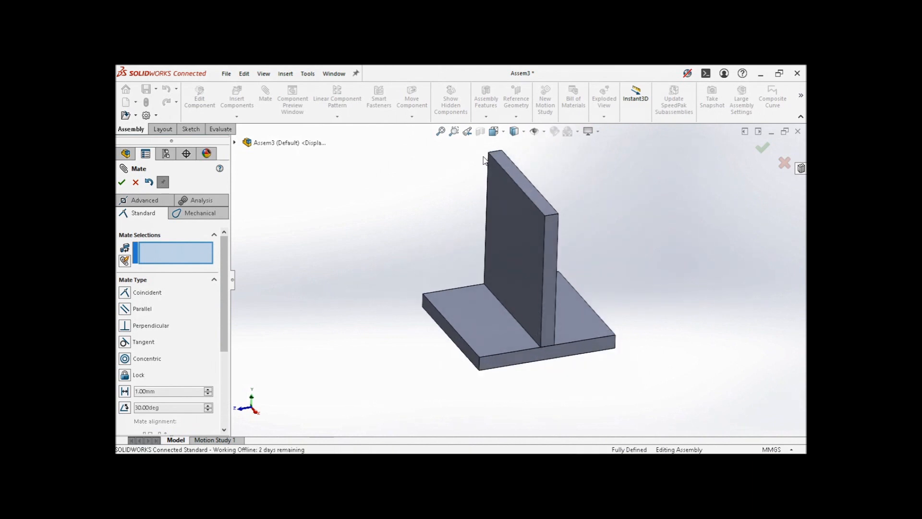
pyautogui.click(136, 182)
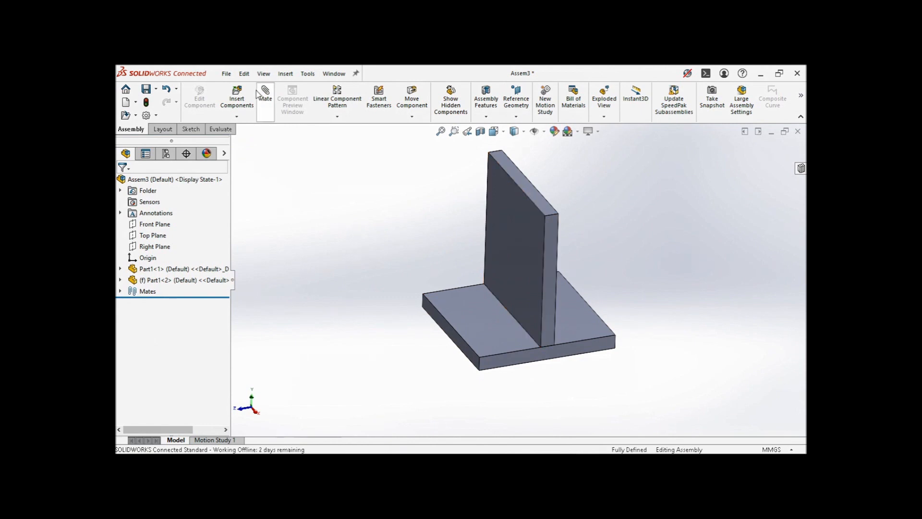
pyautogui.click(265, 100)
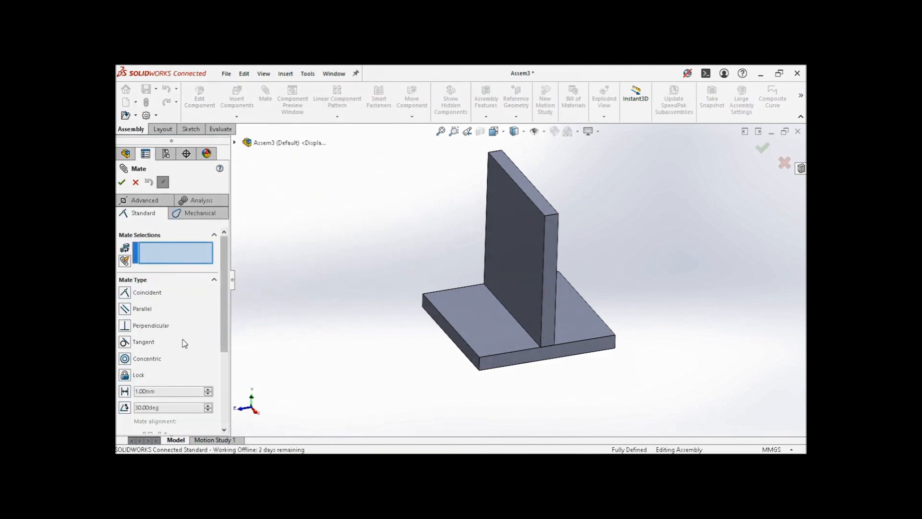
pyautogui.click(135, 183)
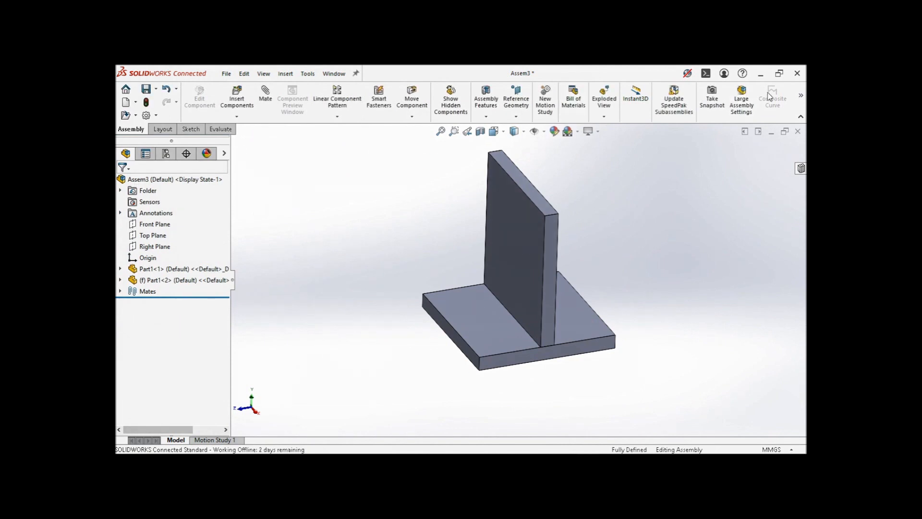
pyautogui.scroll(2, 500, 267)
pyautogui.scroll(-2, 552, 203)
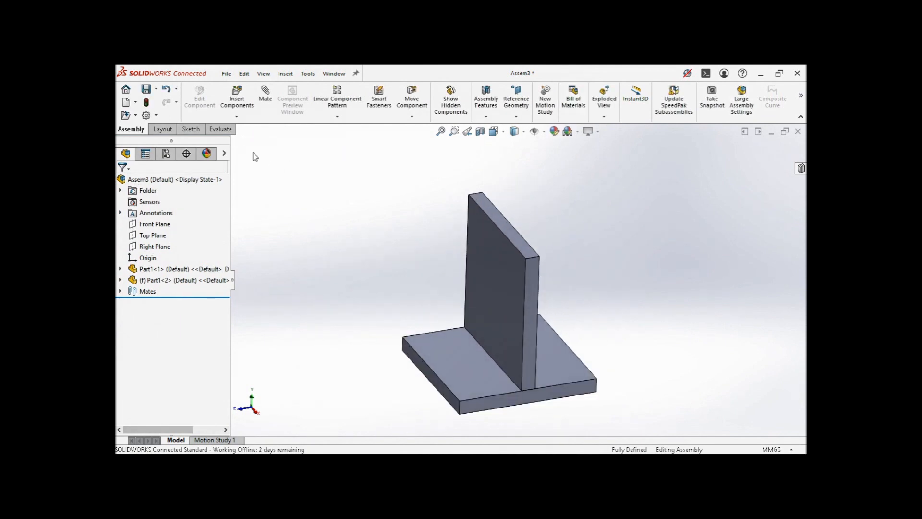
# - Insert the Part2 tube and the Part3 bracket, and set up a tangent mate between the tube's outer face and the bracket's outer side face
pyautogui.click(237, 98)
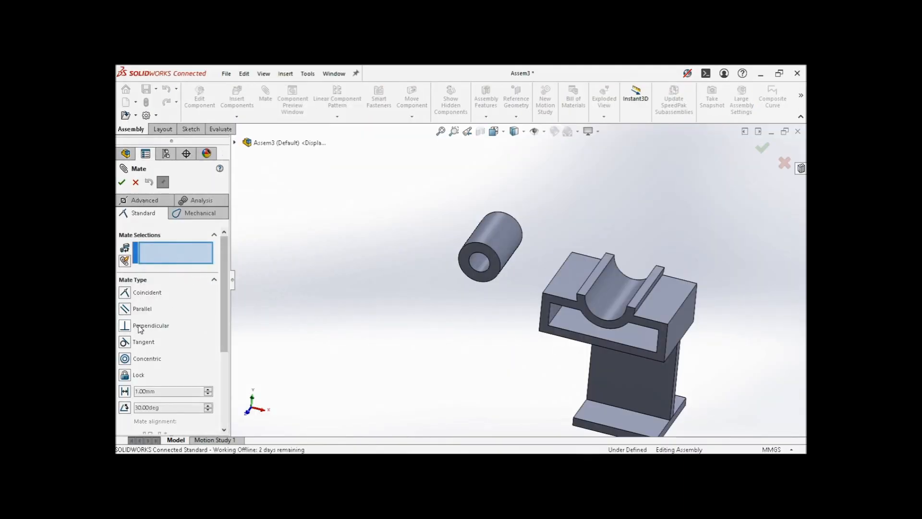
pyautogui.scroll(-2, 515, 327)
pyautogui.click(520, 198)
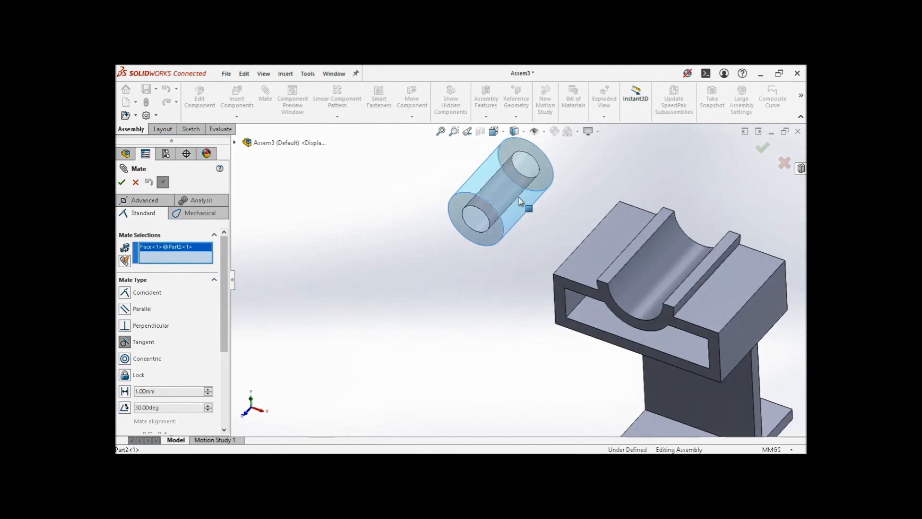
pyautogui.moveTo(533, 305); pyautogui.dragTo(564, 307, button='middle')
pyautogui.click(552, 250)
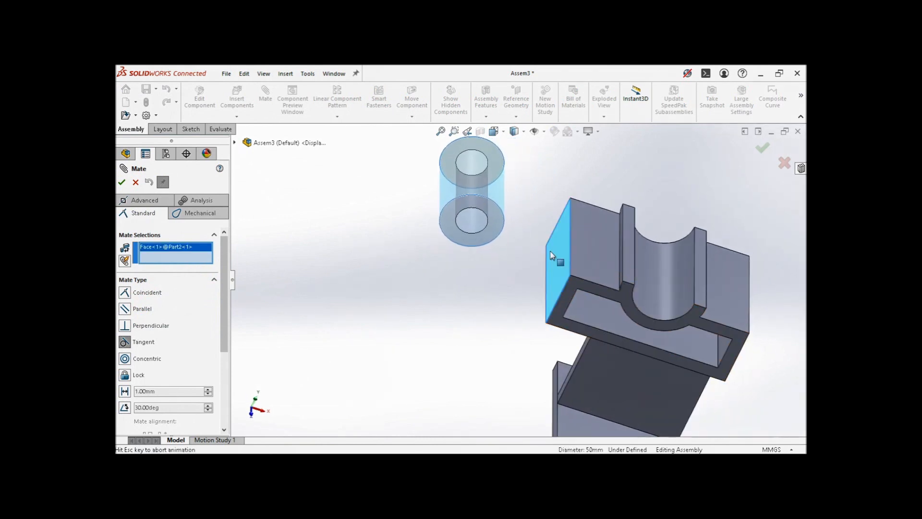
pyautogui.moveTo(479, 335); pyautogui.dragTo(536, 346, button='middle')
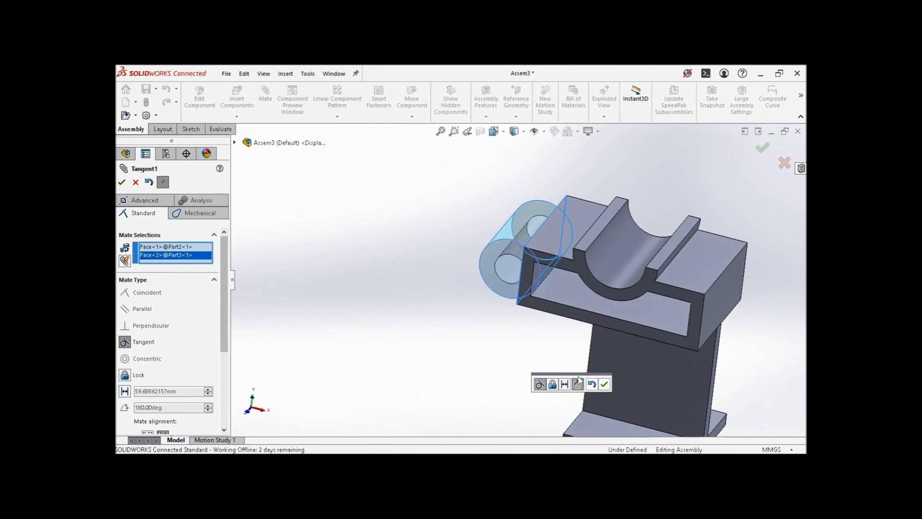
# - Compare both alignments of the tangent mate in the front view, and accept it with the tube outside the bracket
pyautogui.click(494, 131)
pyautogui.click(505, 174)
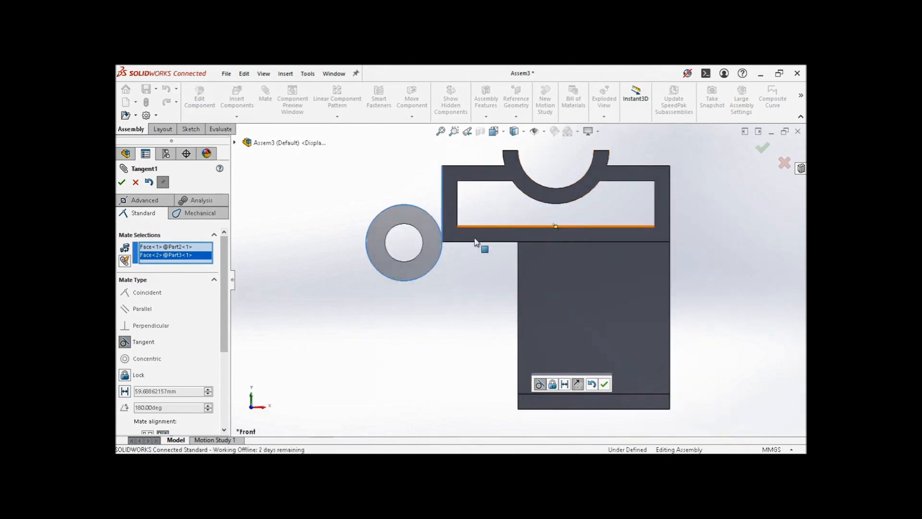
pyautogui.click(578, 384)
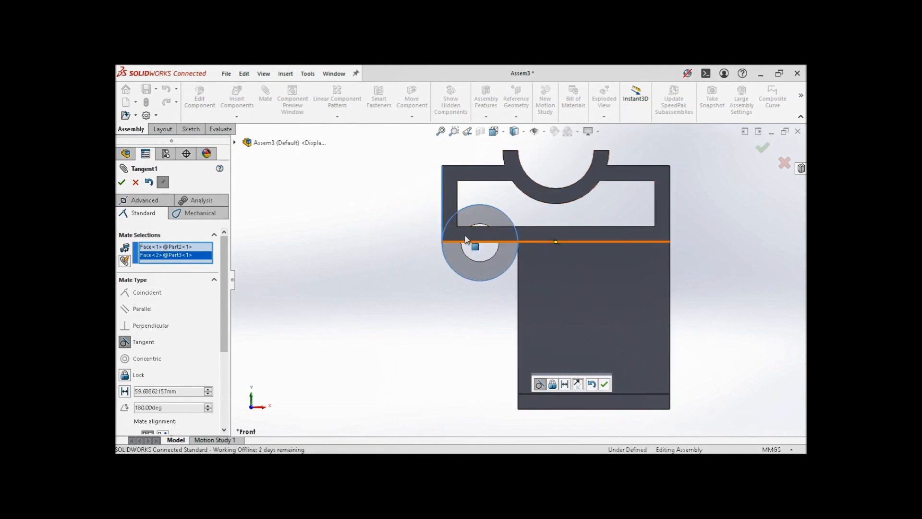
pyautogui.moveTo(505, 243); pyautogui.dragTo(493, 271, button='middle')
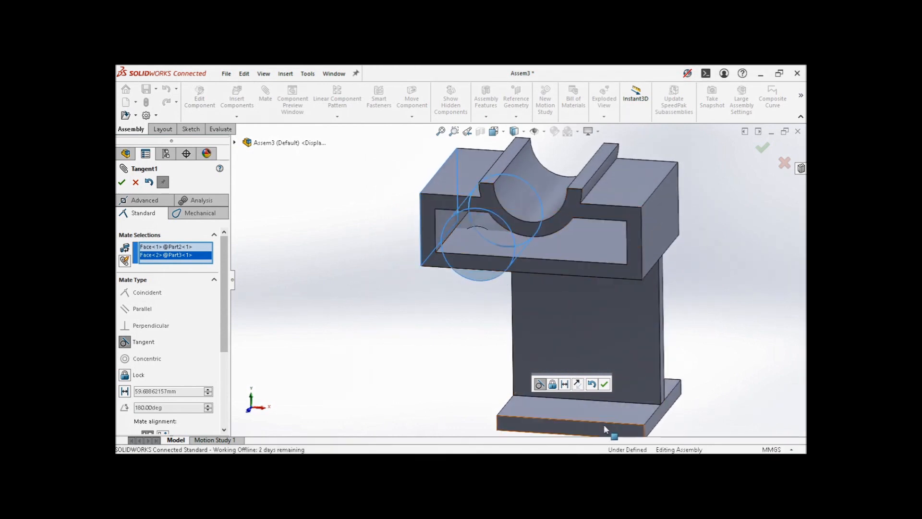
pyautogui.click(577, 384)
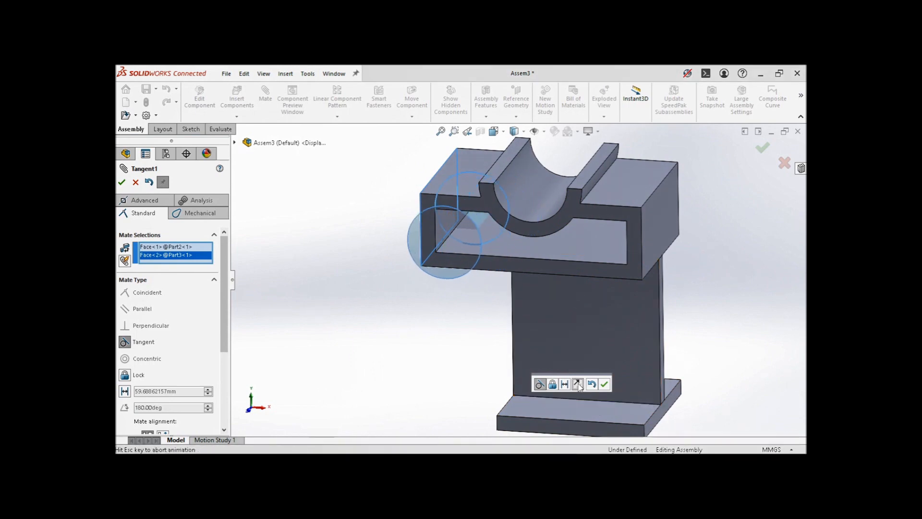
pyautogui.click(605, 384)
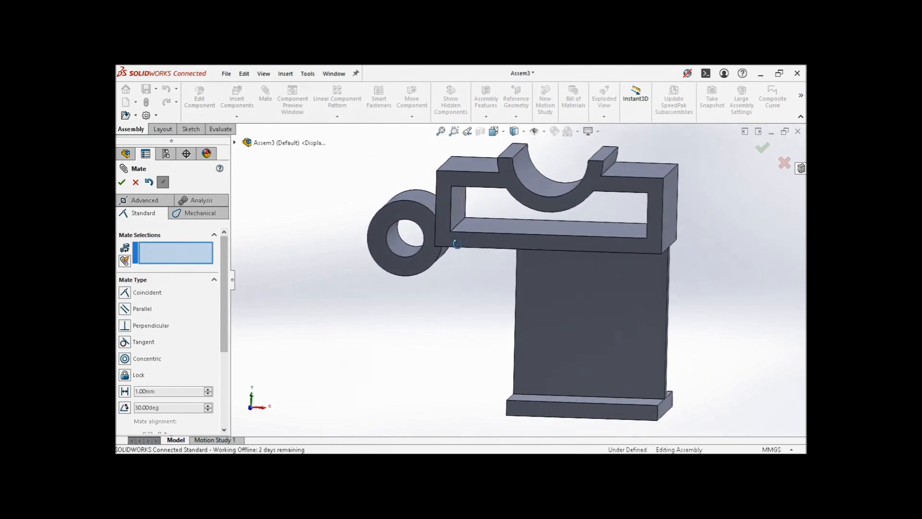
# - Add a tangent mate between the tube's outer face and the bracket's flat top face, and finish the Mate command
pyautogui.click(420, 191)
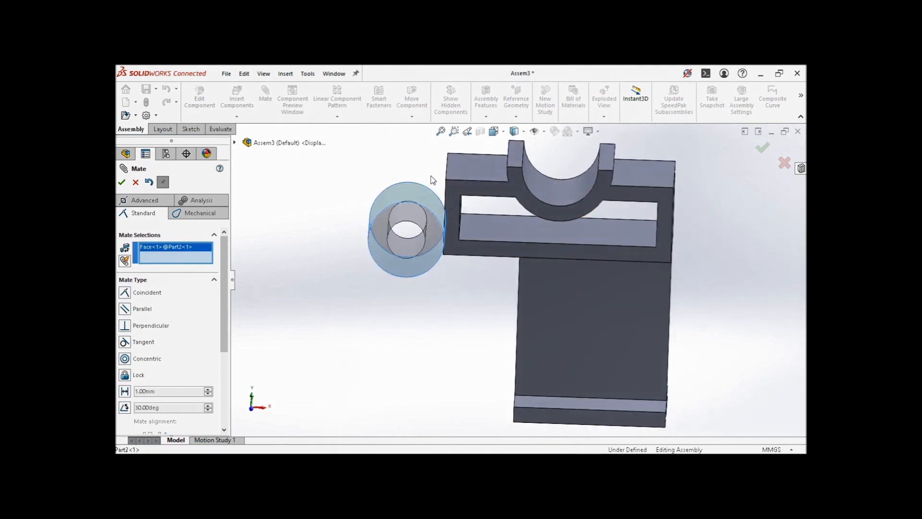
pyautogui.click(463, 163)
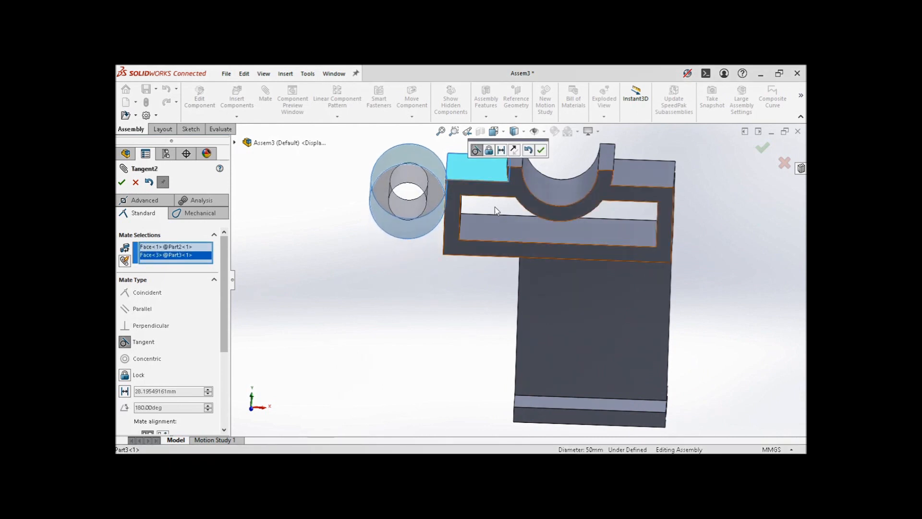
pyautogui.click(539, 150)
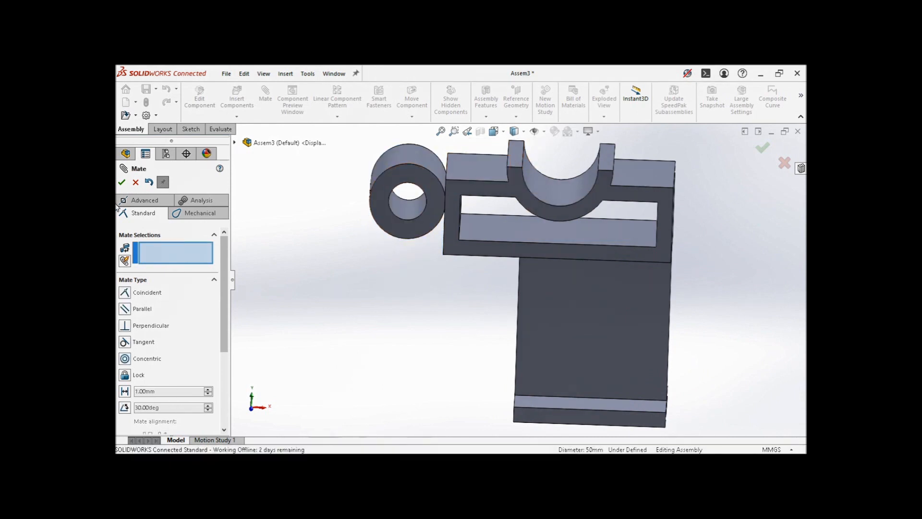
pyautogui.click(121, 182)
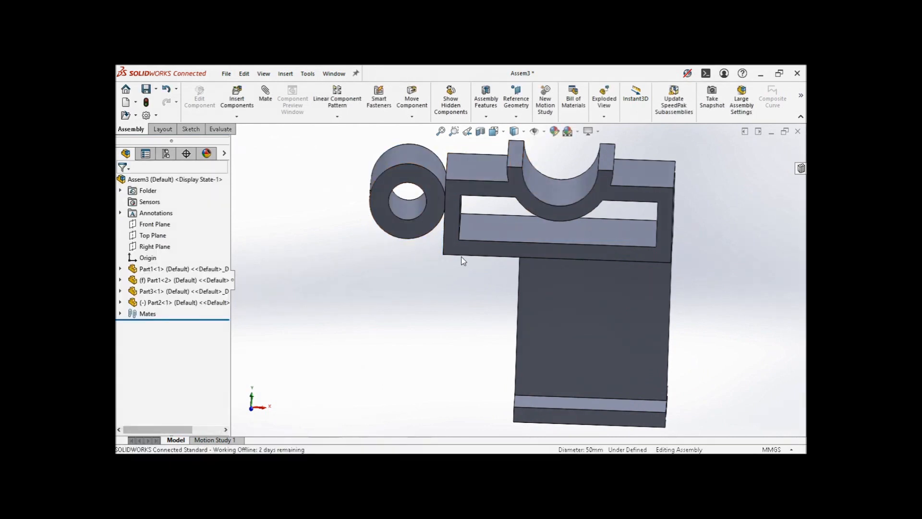
# - Examine the tube's outer face and its tangent position against the bracket's side and top faces
pyautogui.moveTo(427, 191); pyautogui.dragTo(441, 209, button='middle')
pyautogui.scroll(-3, 412, 180)
pyautogui.click(412, 181)
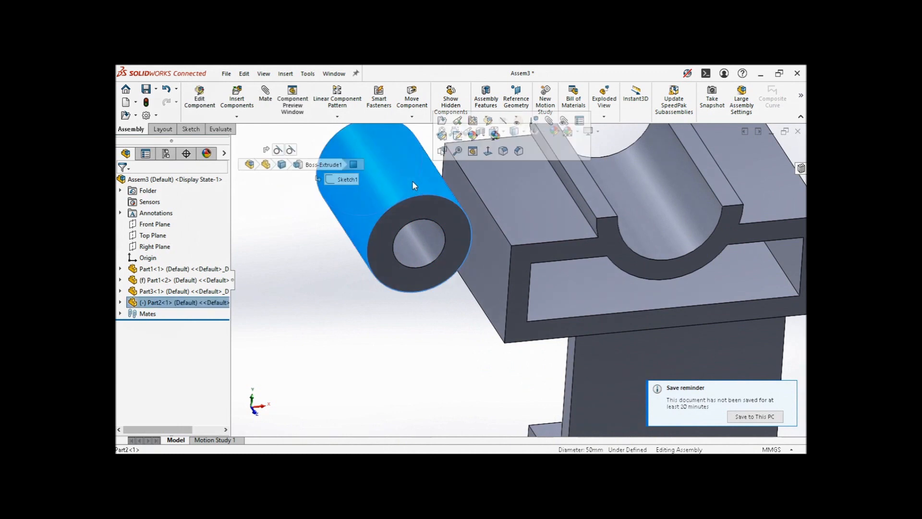
pyautogui.click(332, 341)
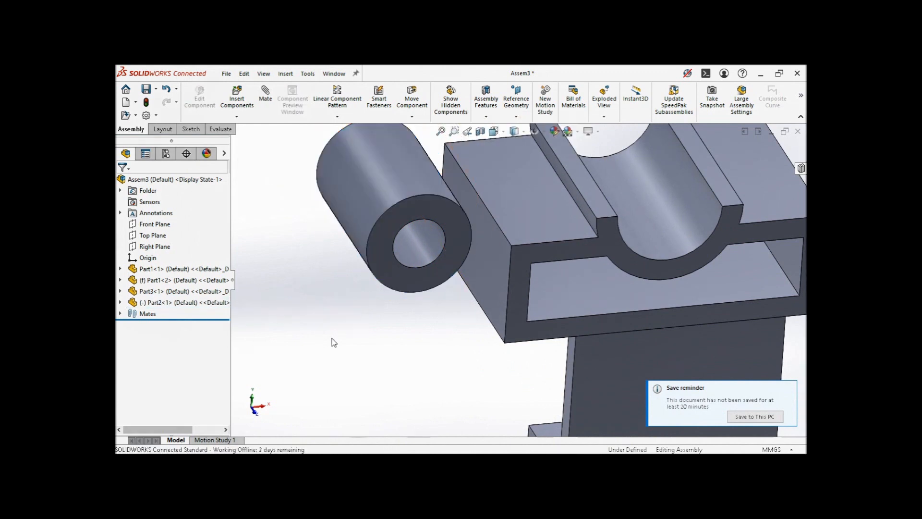
pyautogui.click(390, 184)
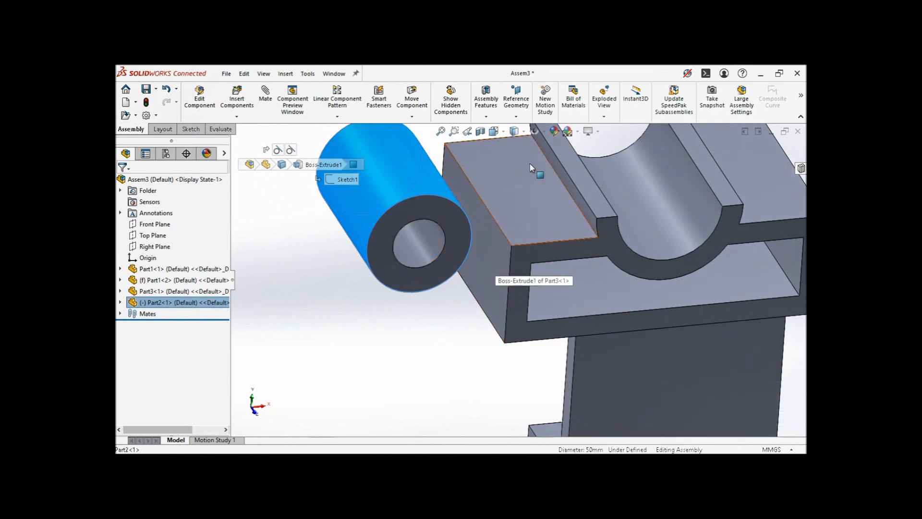
pyautogui.click(449, 348)
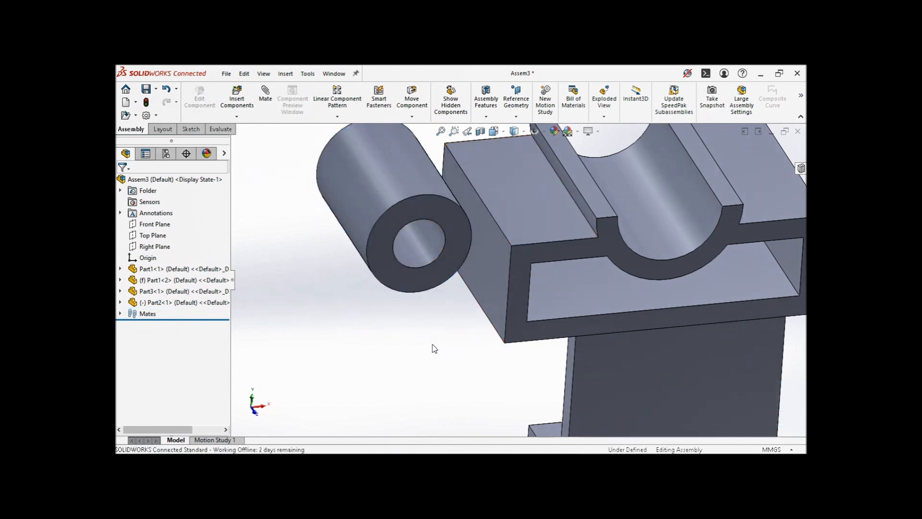
pyautogui.press('f')
pyautogui.click(423, 222)
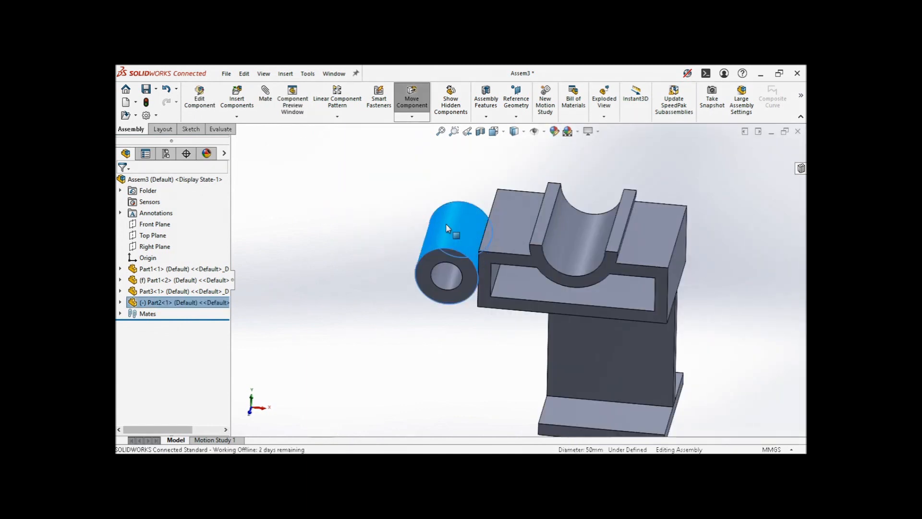
pyautogui.click(459, 350)
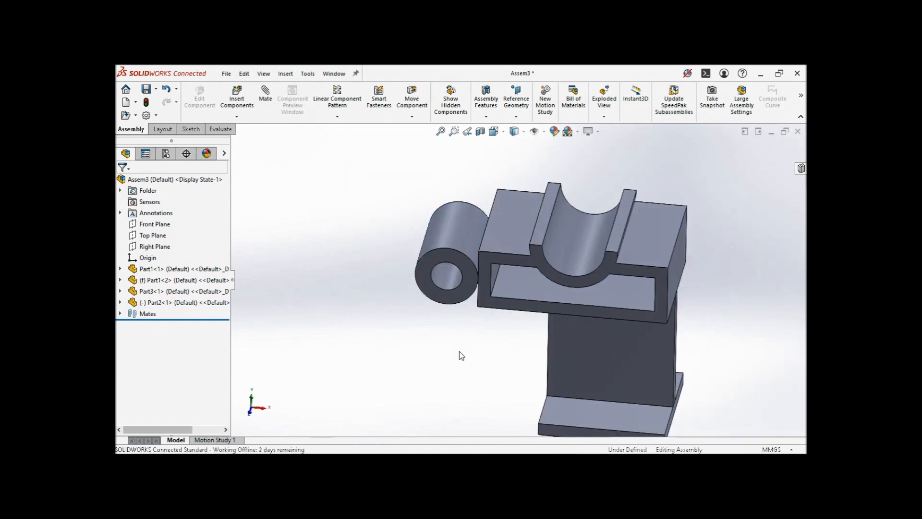
# - Open the Part2 tube and sketch a vertical 25 mm construction line on its front end face, from the centre to the outer edge
pyautogui.click(469, 273)
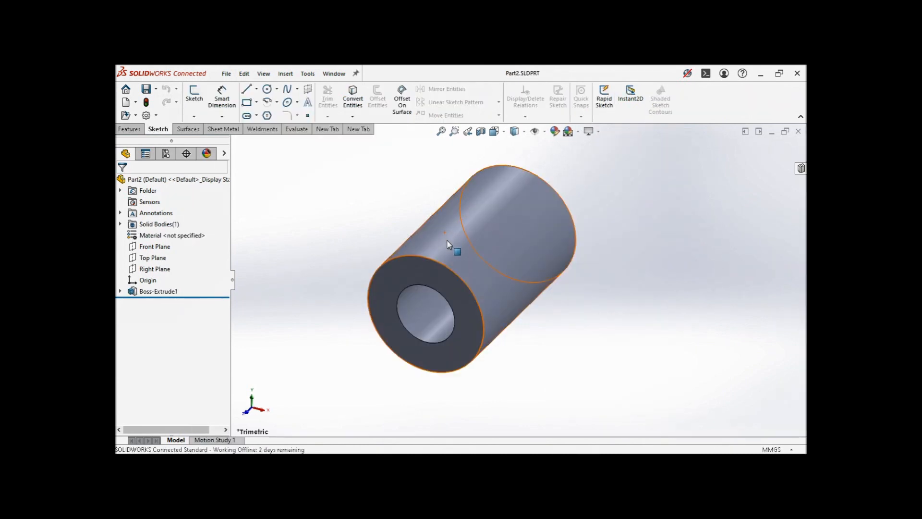
pyautogui.click(477, 231)
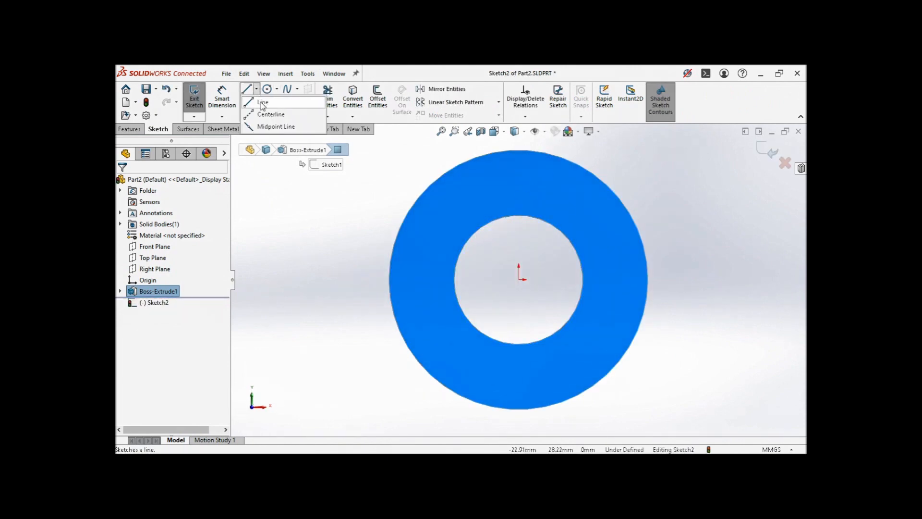
pyautogui.click(246, 89)
pyautogui.click(520, 280)
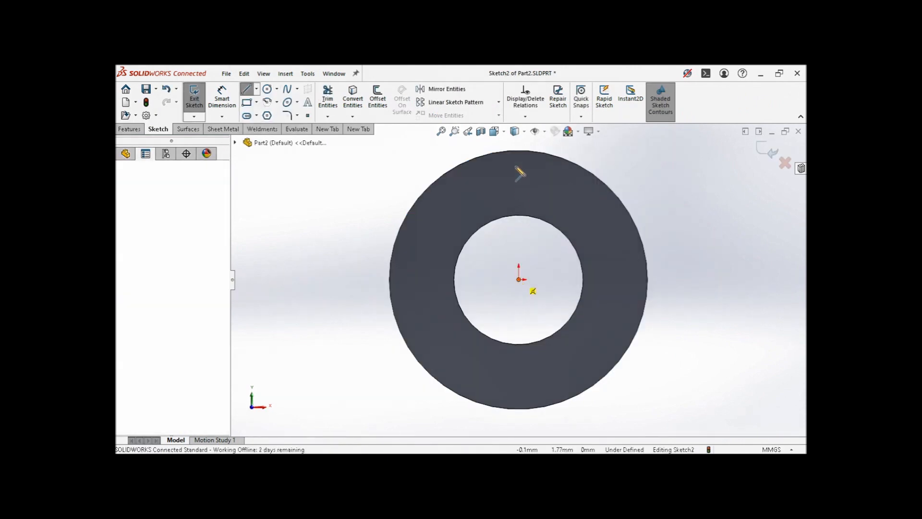
pyautogui.click(519, 151)
pyautogui.rightClick(525, 155)
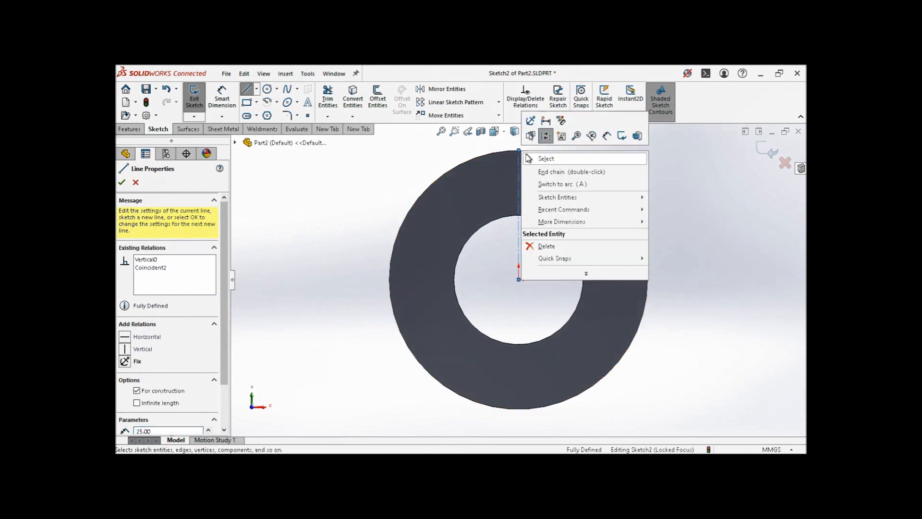
pyautogui.click(533, 158)
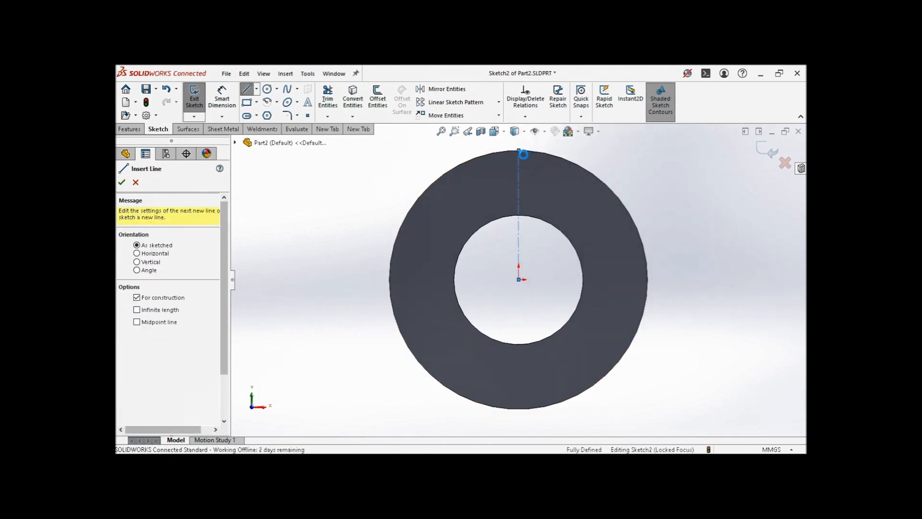
# - Sketch a center rectangle about 4.3 mm wide, centred on the construction line within the tube's wall
pyautogui.click(256, 102)
pyautogui.click(269, 125)
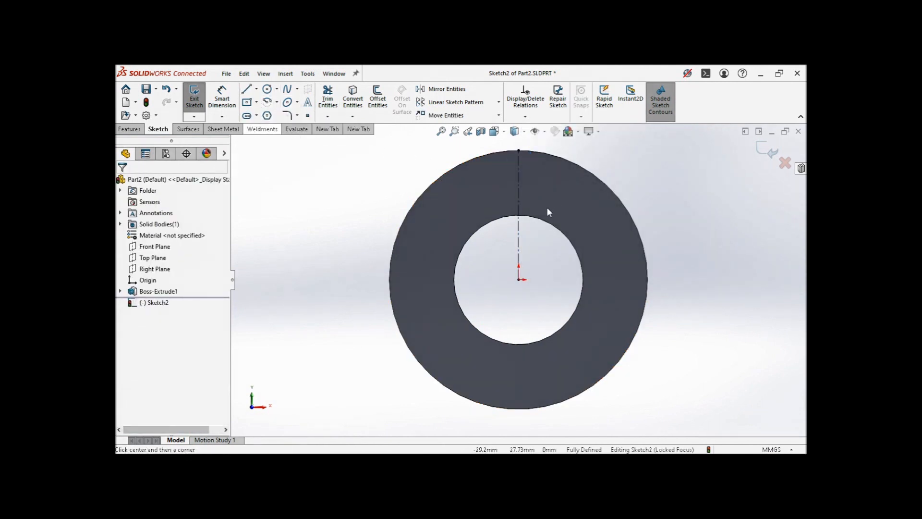
pyautogui.click(518, 184)
pyautogui.click(508, 174)
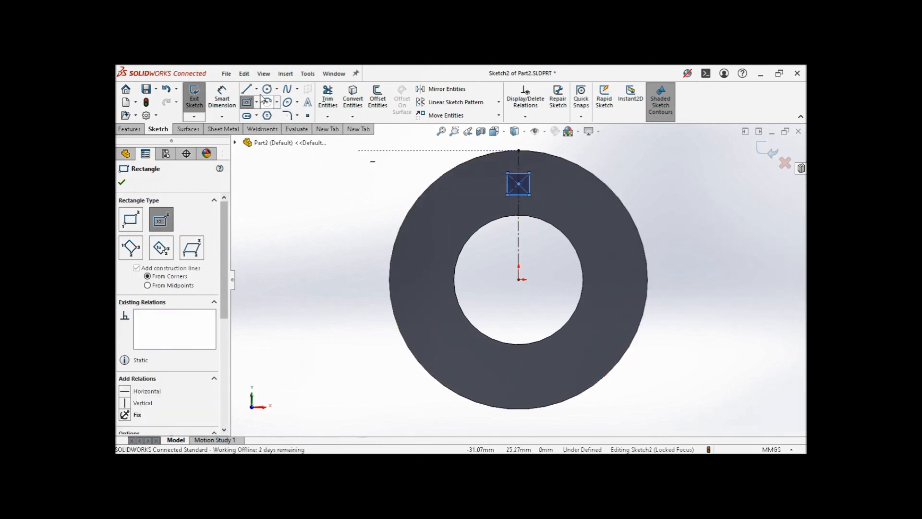
# - Dimension the rectangle's width and height to 5 mm each
pyautogui.click(222, 98)
pyautogui.click(515, 193)
pyautogui.click(495, 259)
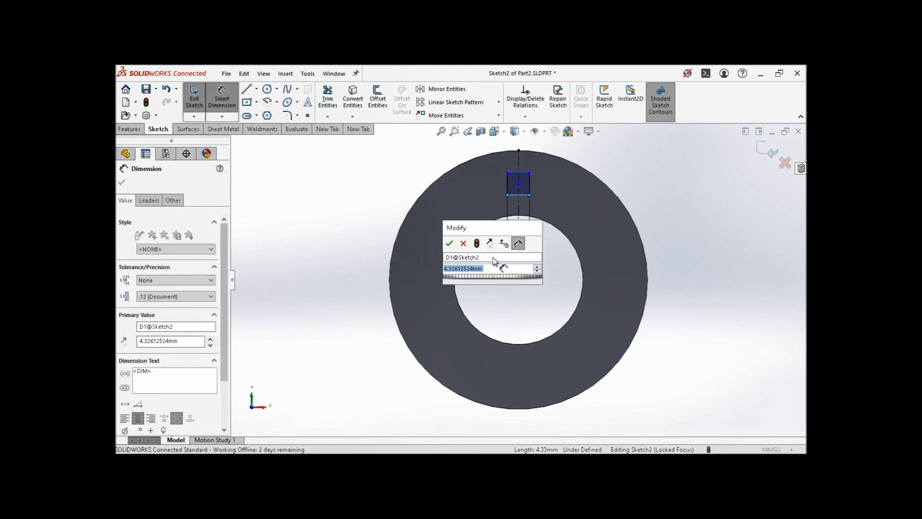
pyautogui.write('5')
pyautogui.press('Return')
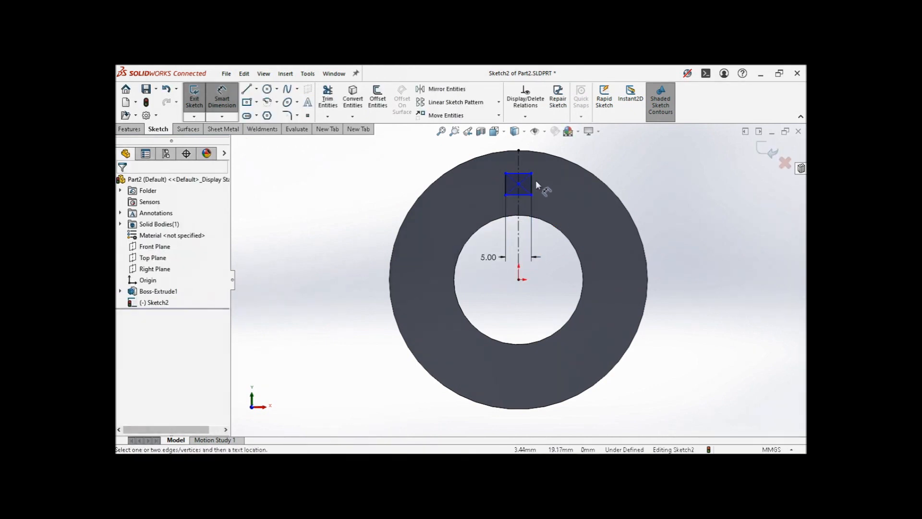
pyautogui.click(534, 183)
pyautogui.click(555, 186)
pyautogui.write('5')
pyautogui.press('Return')
# - Extrude the square 10 mm outward from the tube's end face, save the part and return to the assembly
pyautogui.moveTo(679, 196); pyautogui.dragTo(578, 224, button='middle')
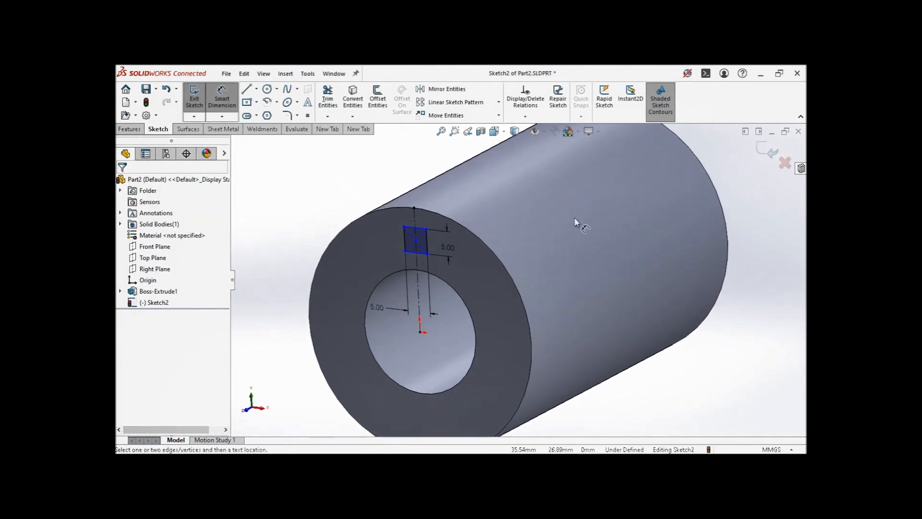
pyautogui.click(130, 129)
pyautogui.click(196, 104)
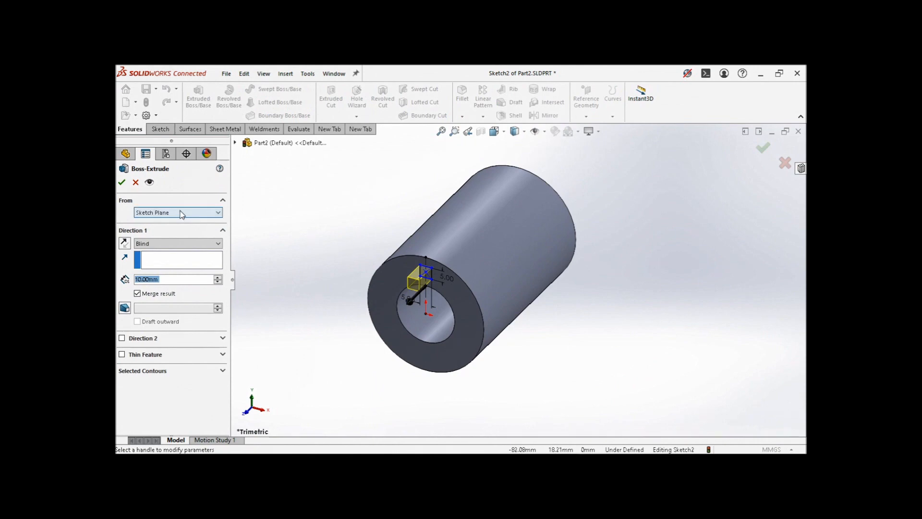
pyautogui.click(122, 182)
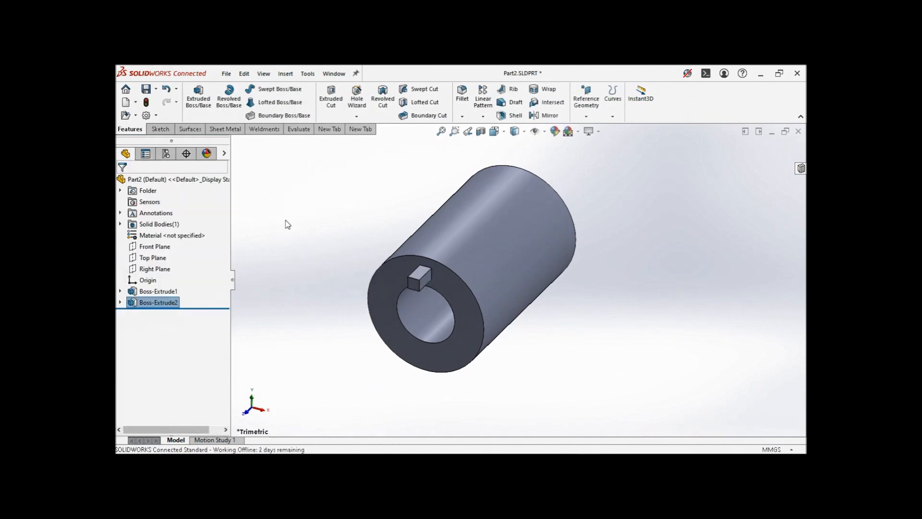
pyautogui.hotkey('ctrl', 's')
pyautogui.click(795, 127)
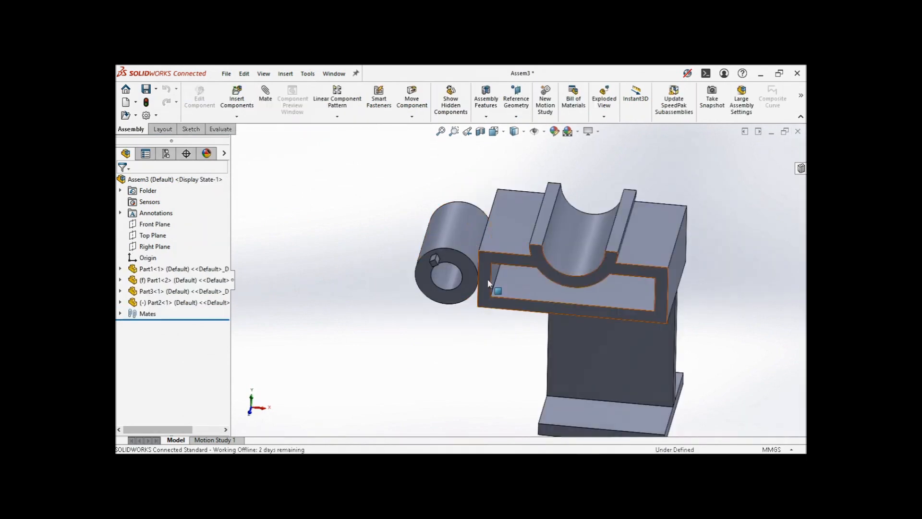
# - Test the tube's remaining freedom by turning it about its own axis, using the small block as a marker
pyautogui.scroll(-5, 488, 279)
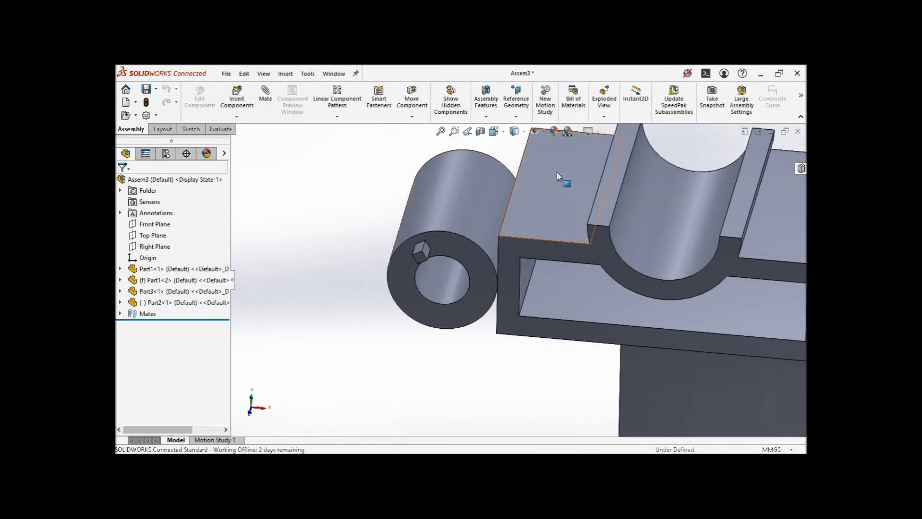
pyautogui.moveTo(548, 181); pyautogui.dragTo(517, 238, button='middle')
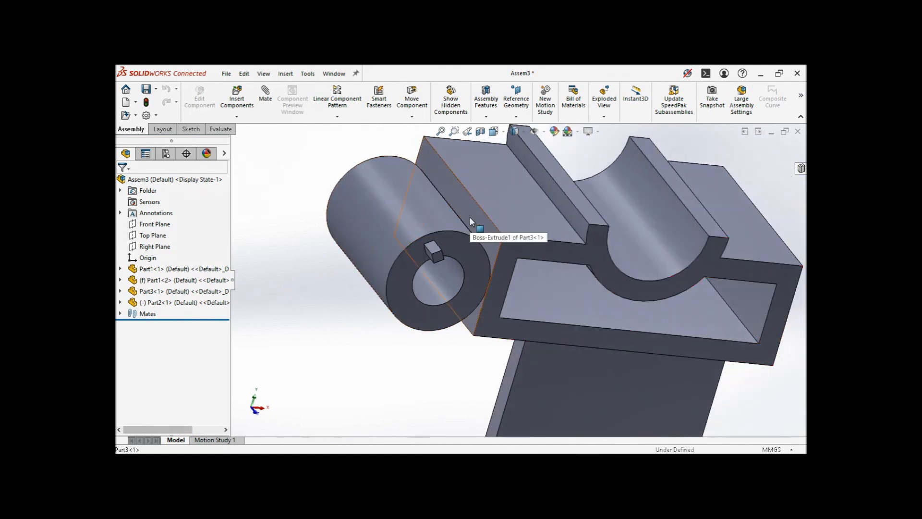
pyautogui.moveTo(482, 235); pyautogui.dragTo(462, 255, button='middle')
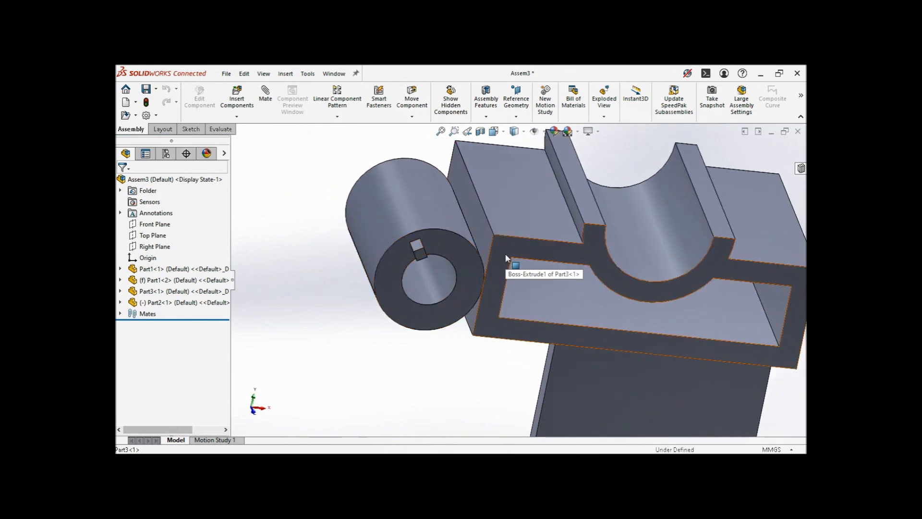
pyautogui.moveTo(442, 215); pyautogui.dragTo(385, 304)
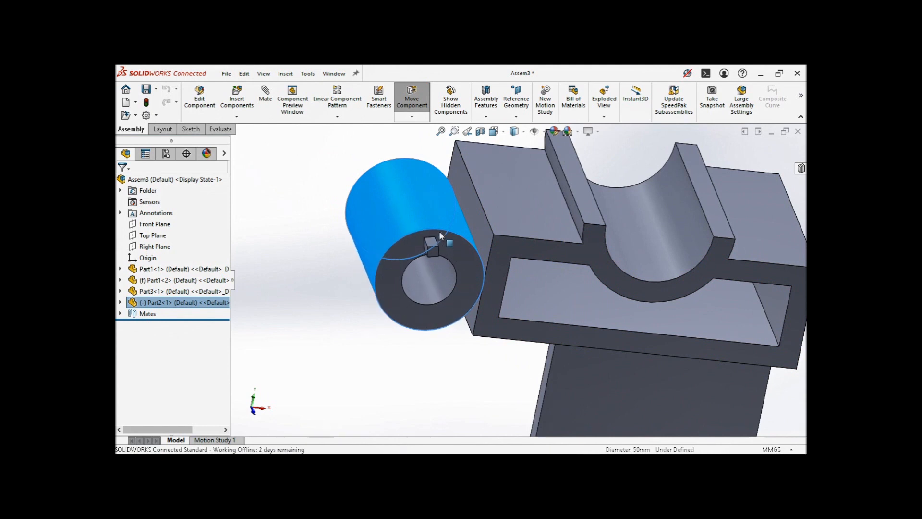
pyautogui.moveTo(457, 276); pyautogui.dragTo(398, 203)
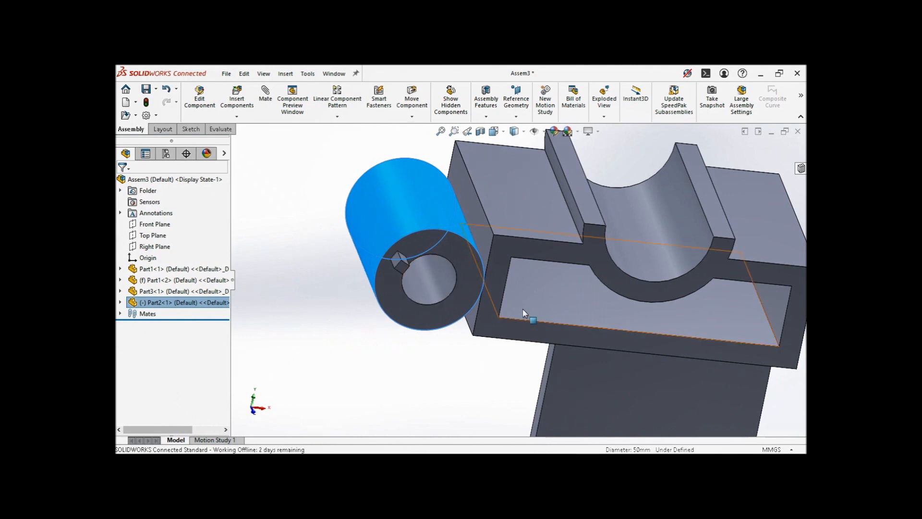
pyautogui.moveTo(525, 327); pyautogui.dragTo(494, 314)
# - Check whether the upright plate and the base plate can still be moved, and clear the selection
pyautogui.click(583, 384)
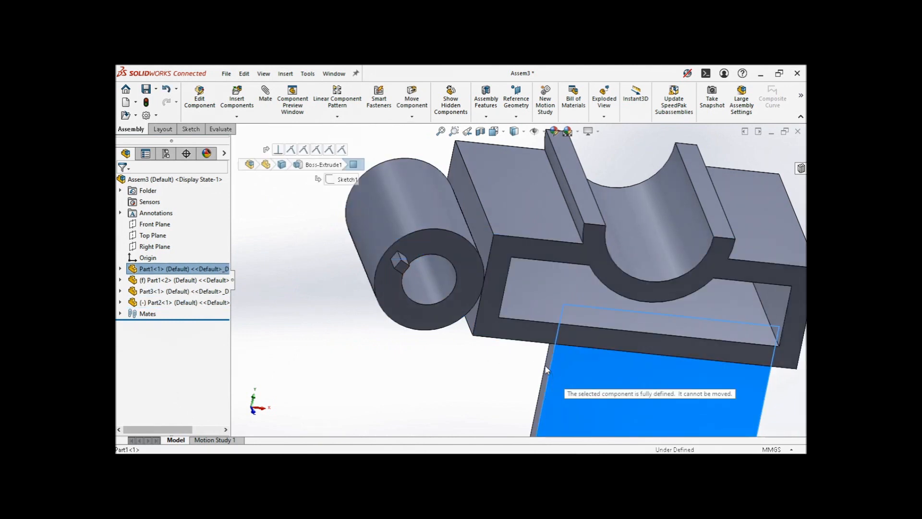
pyautogui.scroll(3, 545, 372)
pyautogui.click(550, 407)
pyautogui.click(661, 391)
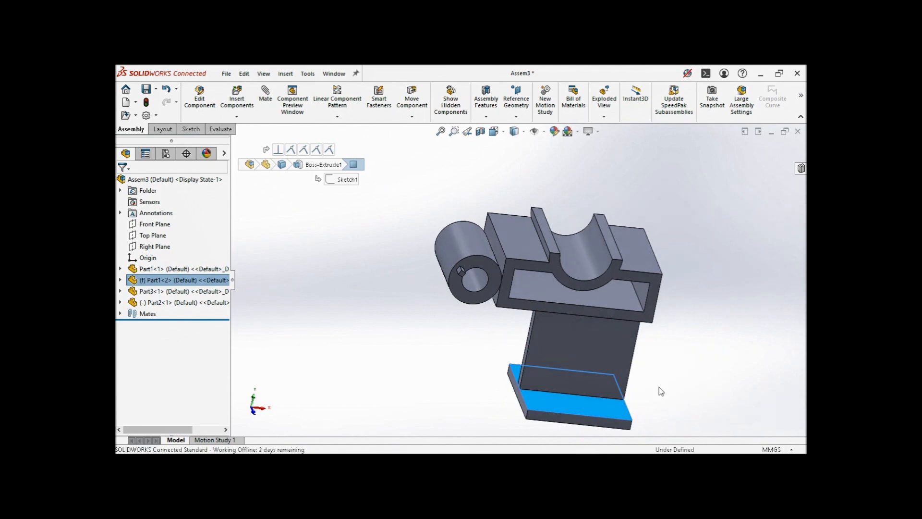
pyautogui.press('Escape')
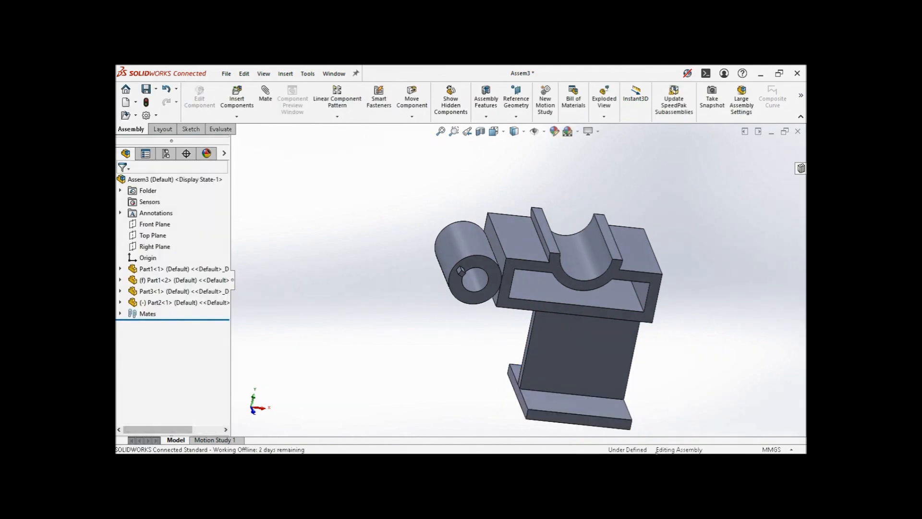
# - Turn the tube about its axis until the block is near the top, and show the assembly in the front view
pyautogui.scroll(-3, 502, 288)
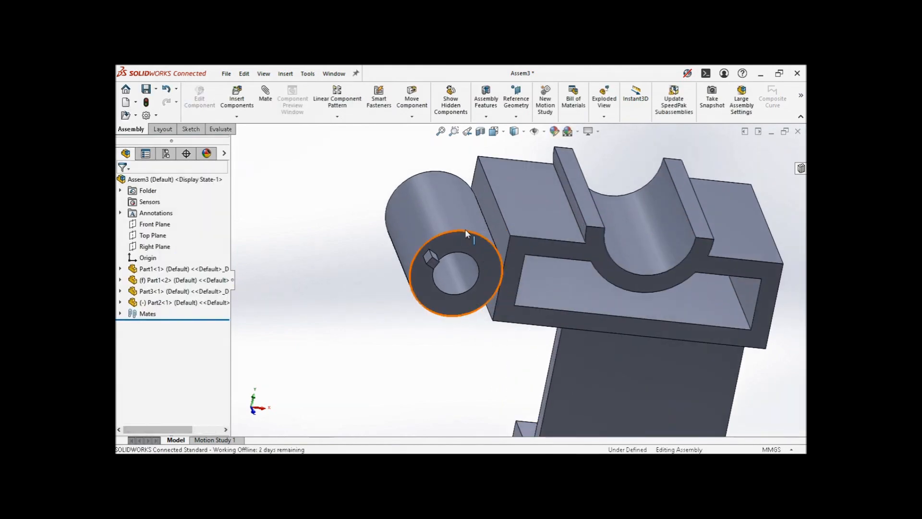
pyautogui.click(454, 220)
pyautogui.moveTo(451, 218); pyautogui.dragTo(478, 206)
pyautogui.click(516, 194)
pyautogui.click(493, 131)
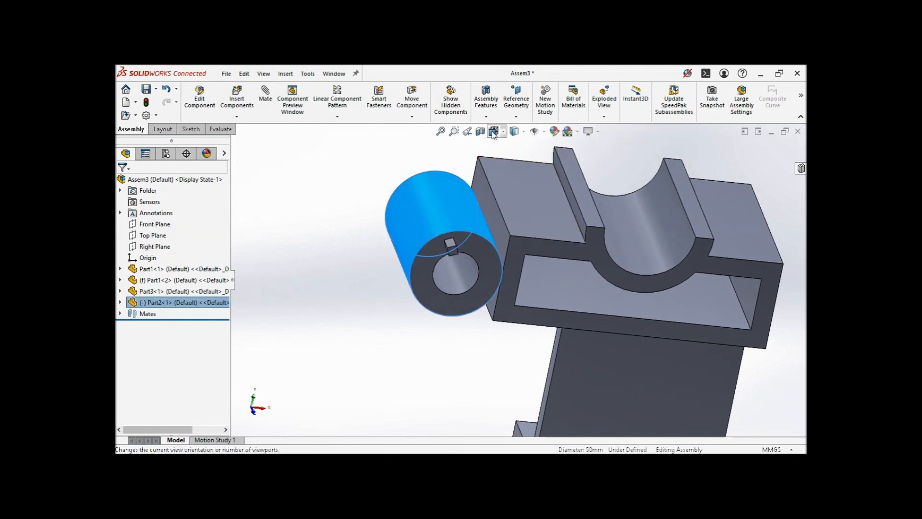
pyautogui.click(509, 160)
pyautogui.scroll(-3, 453, 161)
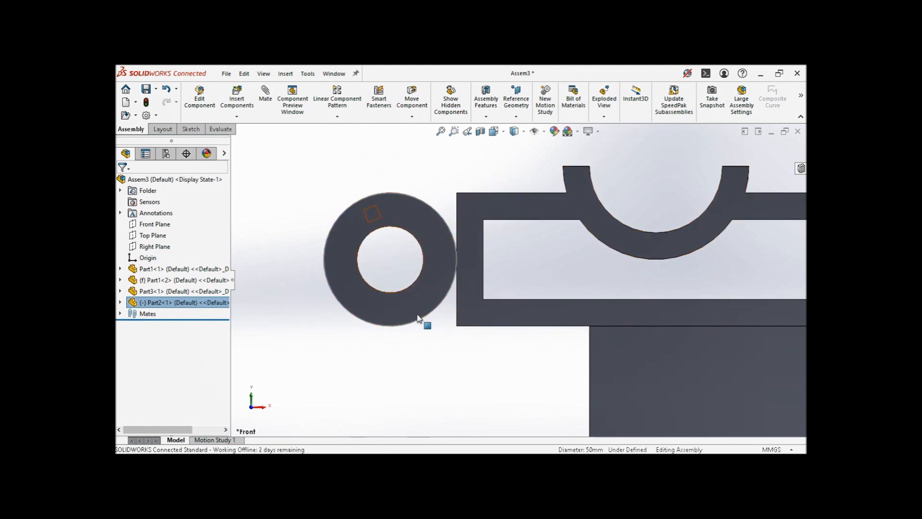
# - Inspect the front faces of the tube and bracket, and turn the tube slightly clockwise by its block
pyautogui.click(414, 217)
pyautogui.click(483, 209)
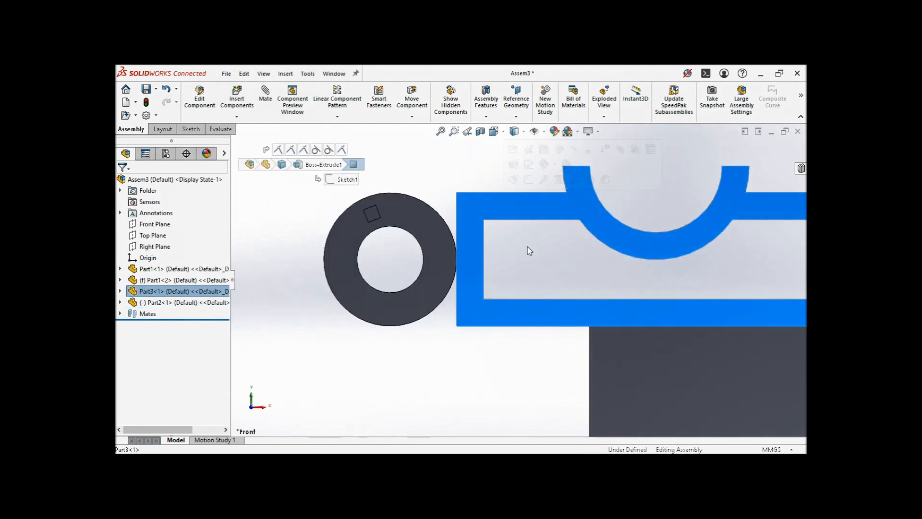
pyautogui.click(530, 247)
pyautogui.moveTo(373, 212); pyautogui.dragTo(425, 206)
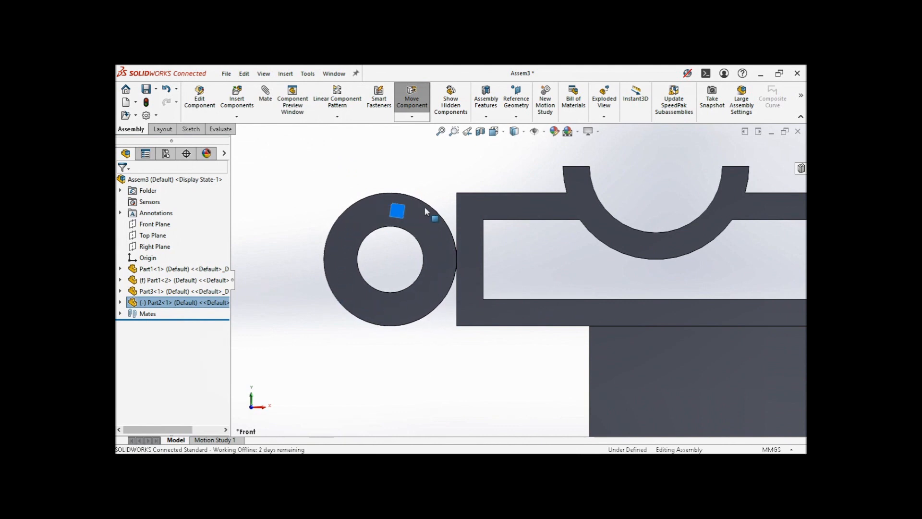
pyautogui.moveTo(409, 306); pyautogui.dragTo(427, 225)
pyautogui.press('Escape')
# - Turn the tube counterclockwise and back so that its block sits almost straight above the bore
pyautogui.click(425, 223)
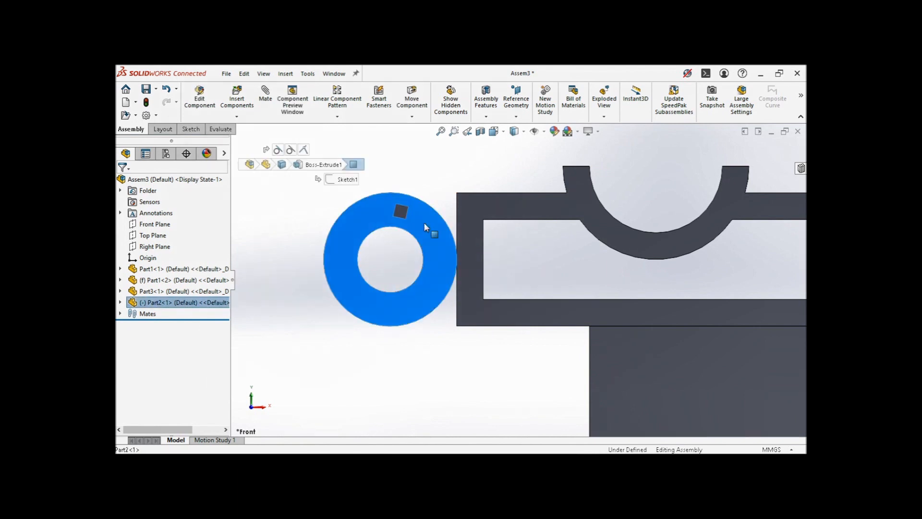
pyautogui.click(401, 212)
pyautogui.moveTo(402, 213); pyautogui.dragTo(350, 253)
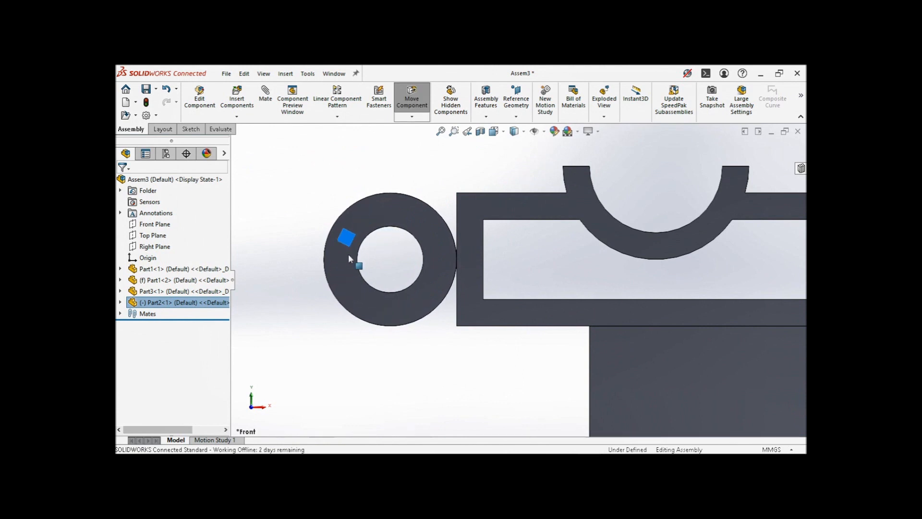
pyautogui.moveTo(405, 209); pyautogui.dragTo(400, 205)
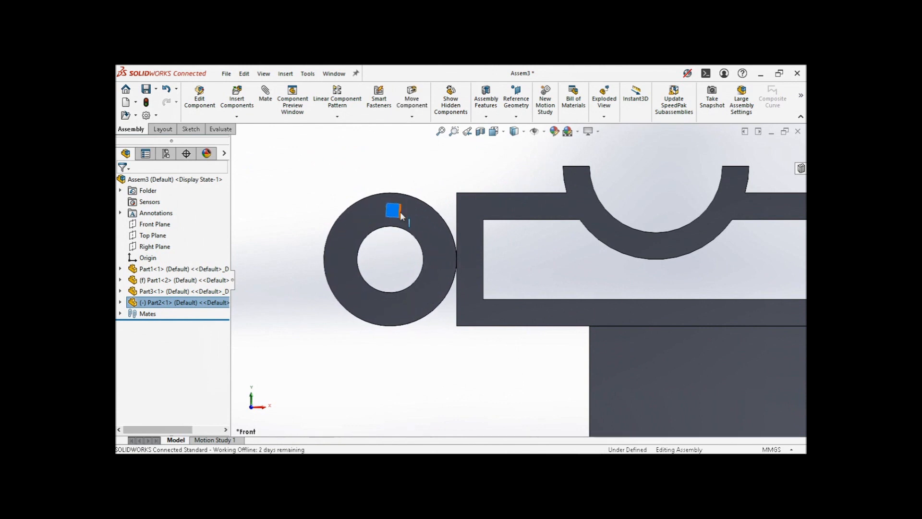
pyautogui.click(433, 237)
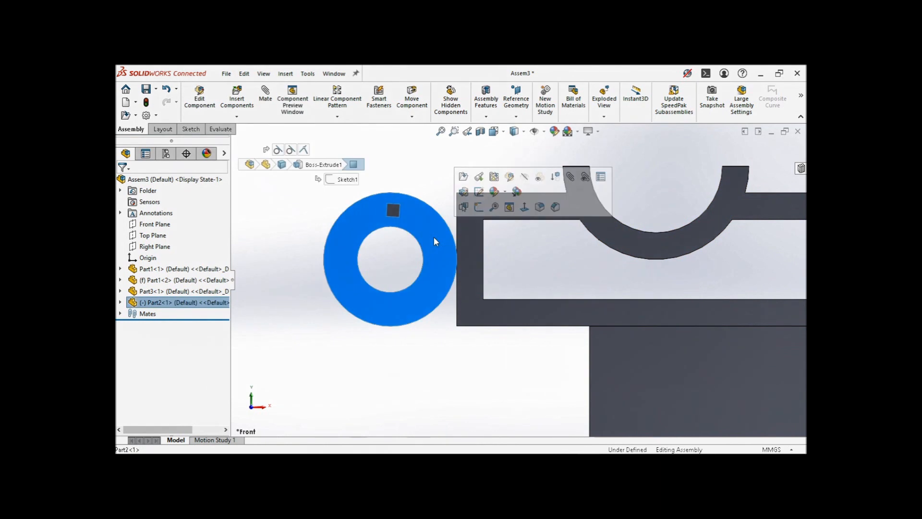
# - Add a parallel mate between the tube's Top Plane and the inner floor face of the bracket's rectangular opening
pyautogui.click(120, 303)
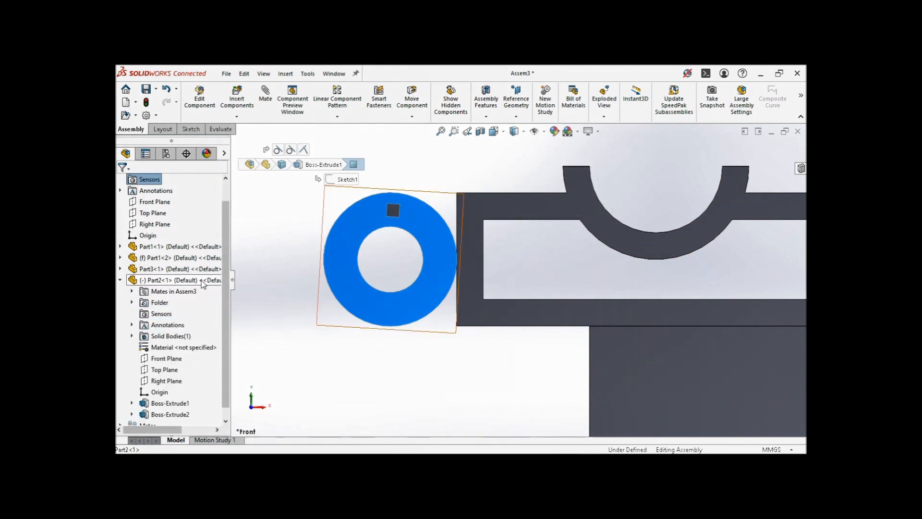
pyautogui.click(336, 259)
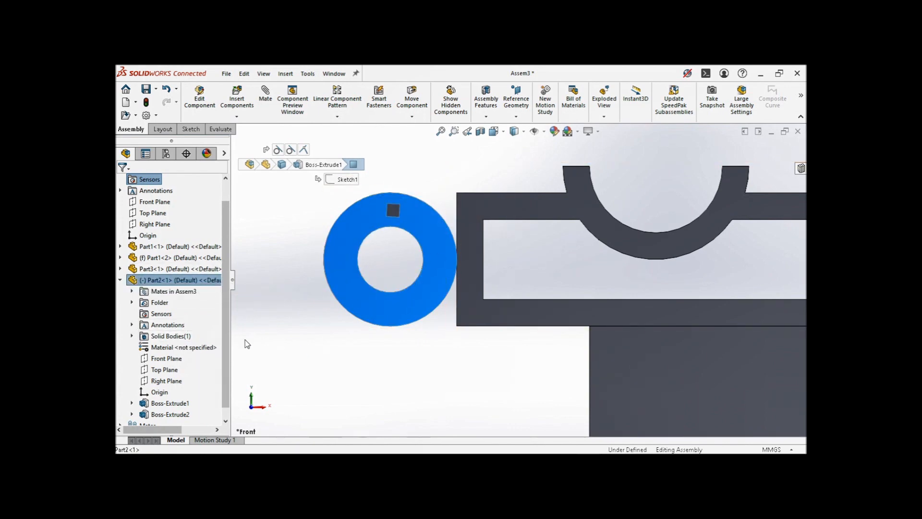
pyautogui.click(166, 372)
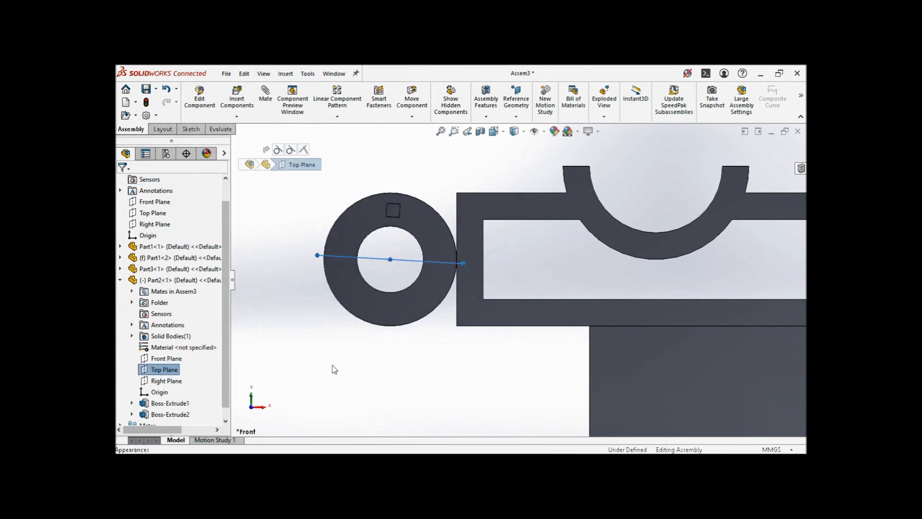
pyautogui.moveTo(360, 366); pyautogui.dragTo(352, 389, button='middle')
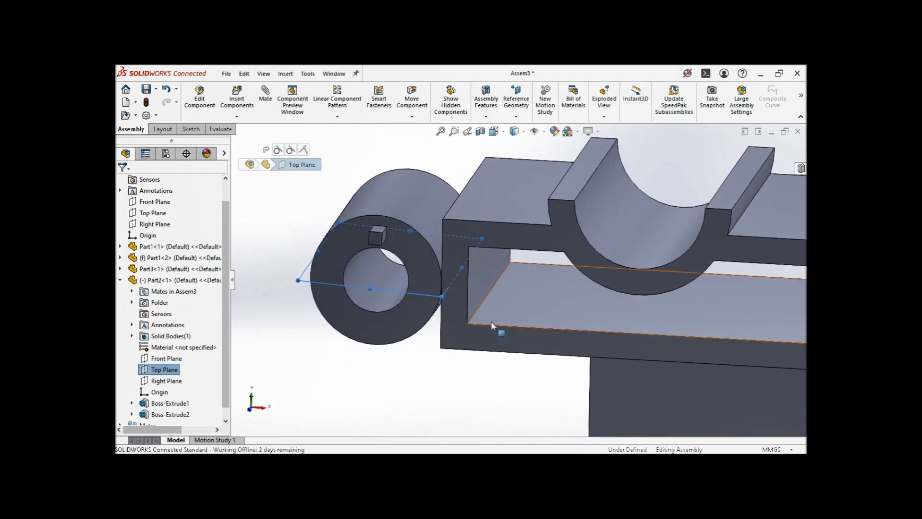
pyautogui.click(523, 299)
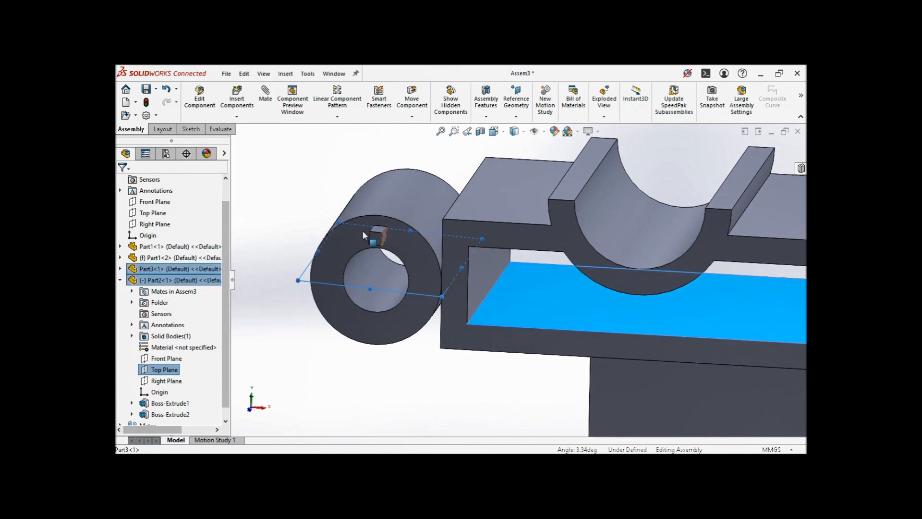
pyautogui.click(266, 94)
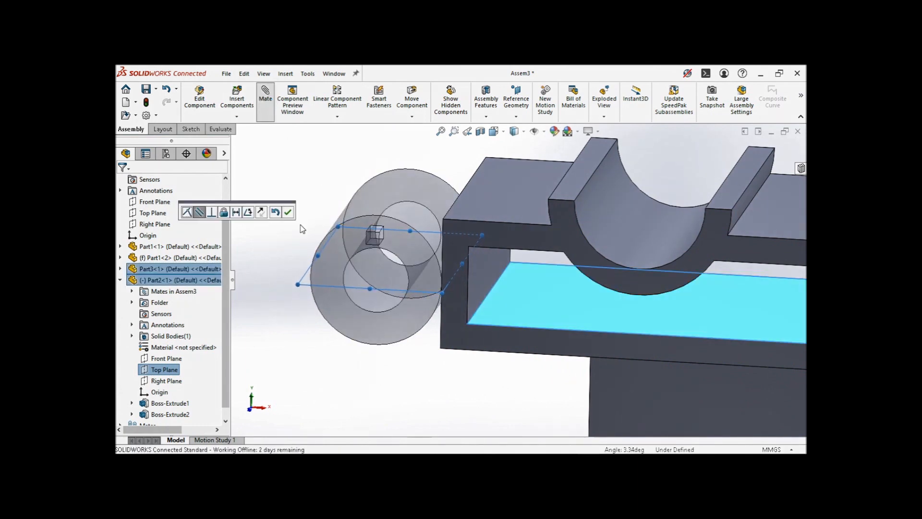
pyautogui.click(287, 212)
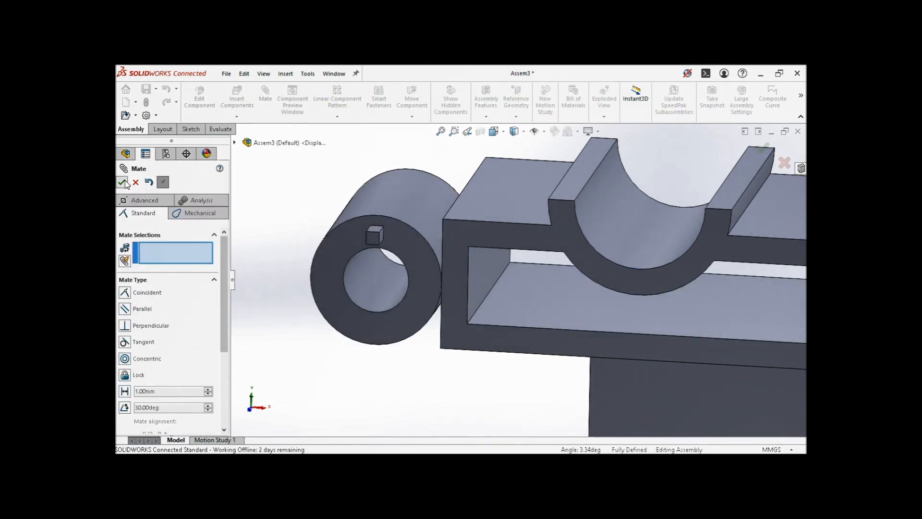
pyautogui.click(123, 182)
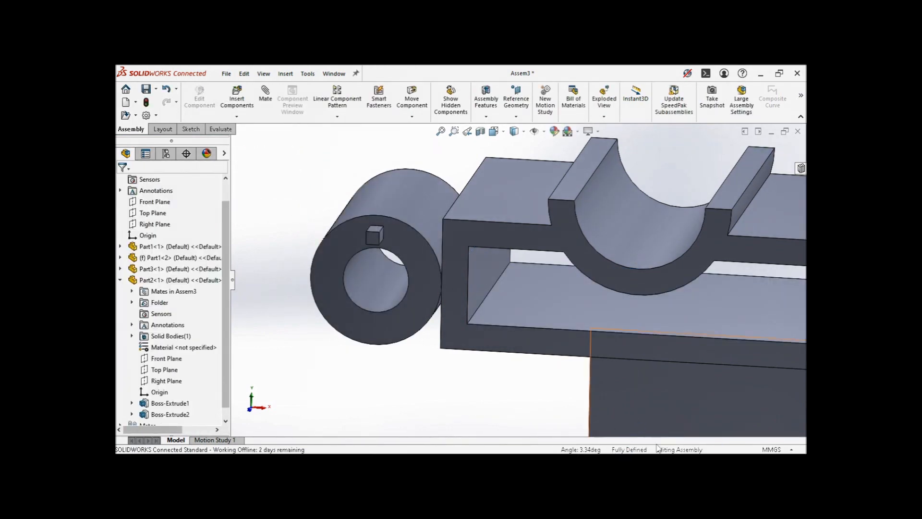
# - Check whether the tube can still be moved, and save the assembly as Assem3
pyautogui.moveTo(402, 235)
pyautogui.mouseDown()
pyautogui.moveTo(430, 304)
pyautogui.moveTo(298, 269)
pyautogui.moveTo(503, 288)
pyautogui.mouseUp()
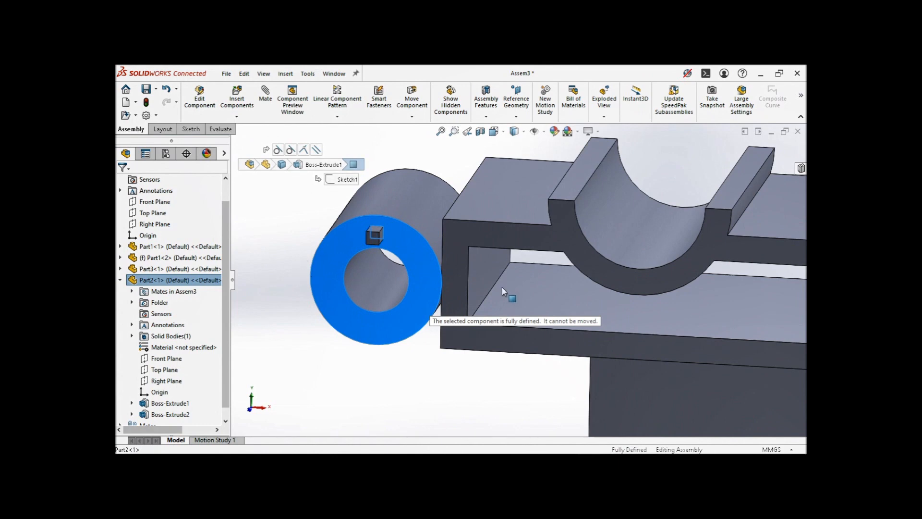
pyautogui.click(423, 375)
pyautogui.hotkey('ctrl', 's')
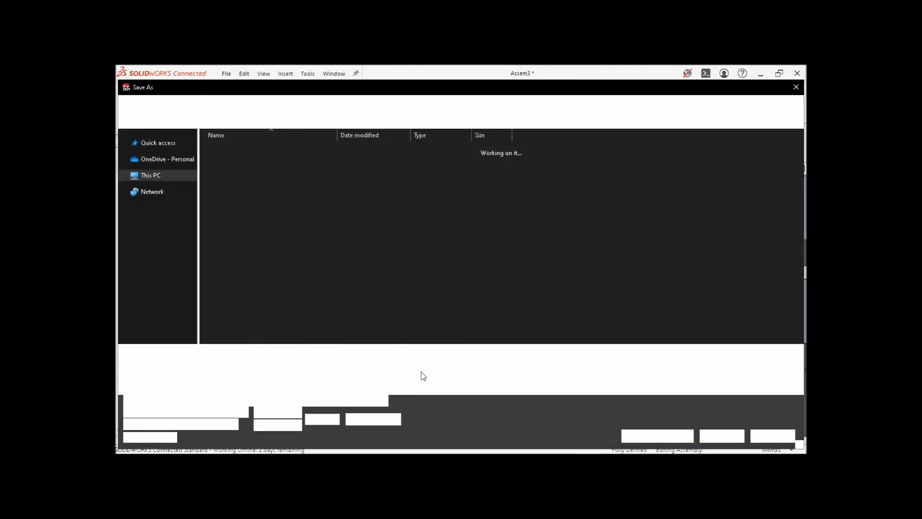
pyautogui.click(702, 436)
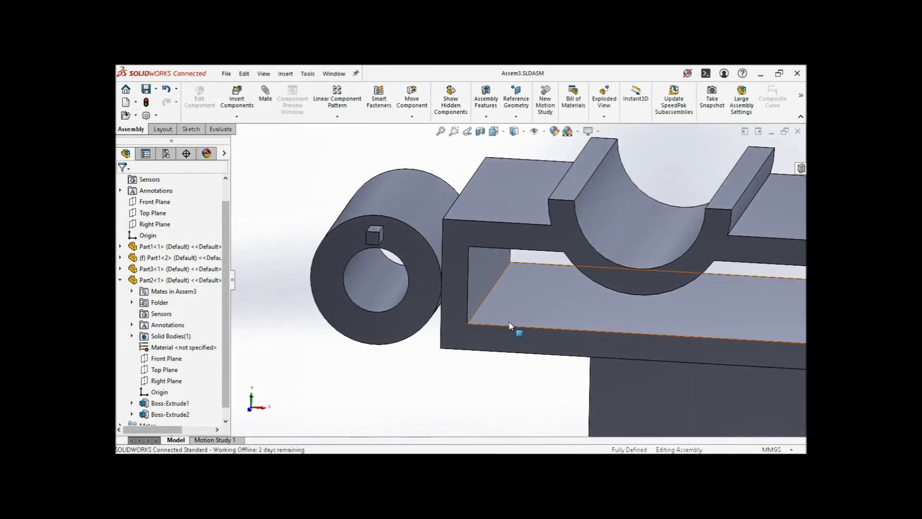
pyautogui.scroll(4, 509, 321)
pyautogui.moveTo(552, 283); pyautogui.dragTo(574, 250, button='middle')
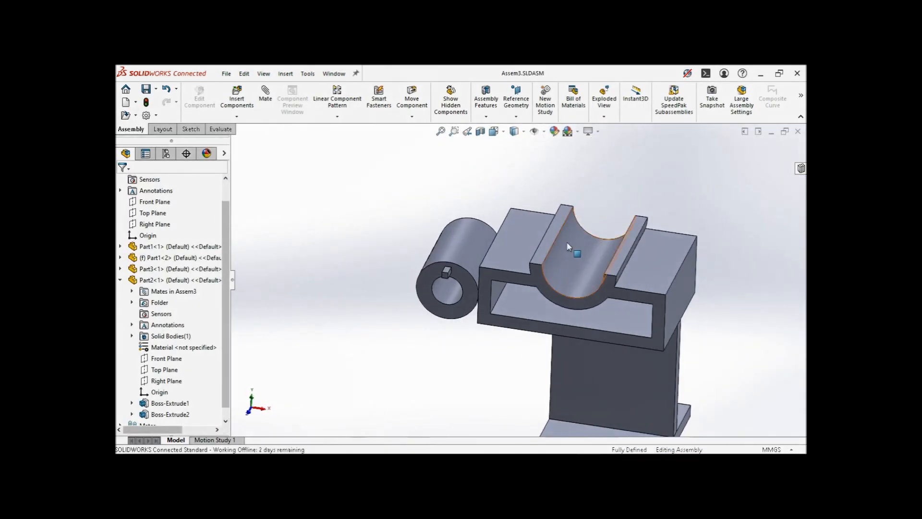
pyautogui.click(248, 96)
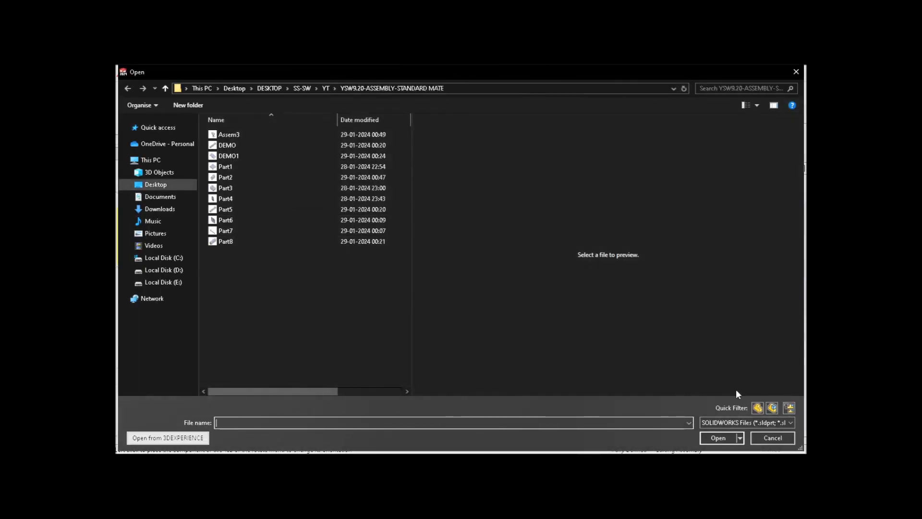
pyautogui.click(773, 438)
pyautogui.click(122, 183)
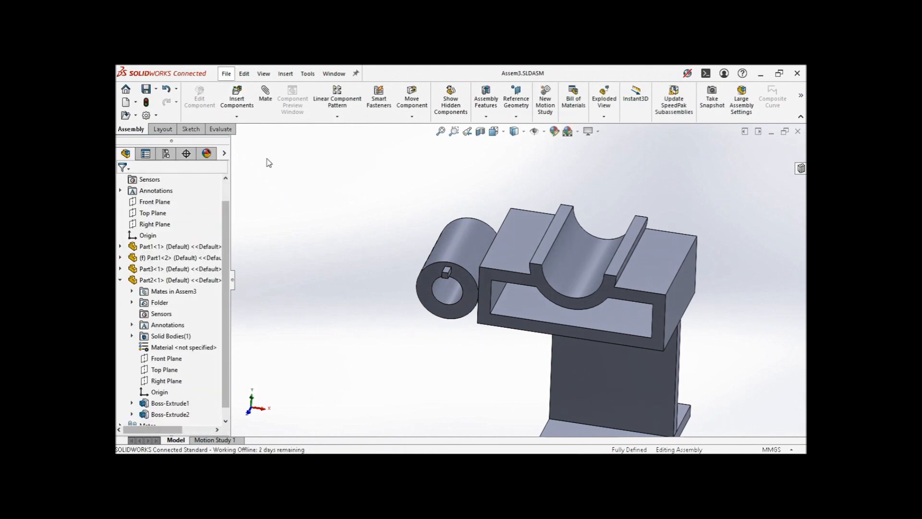
# - Place a copy of the mated tube in free space above the bracket, on the side opposite the original tube
pyautogui.click(465, 241)
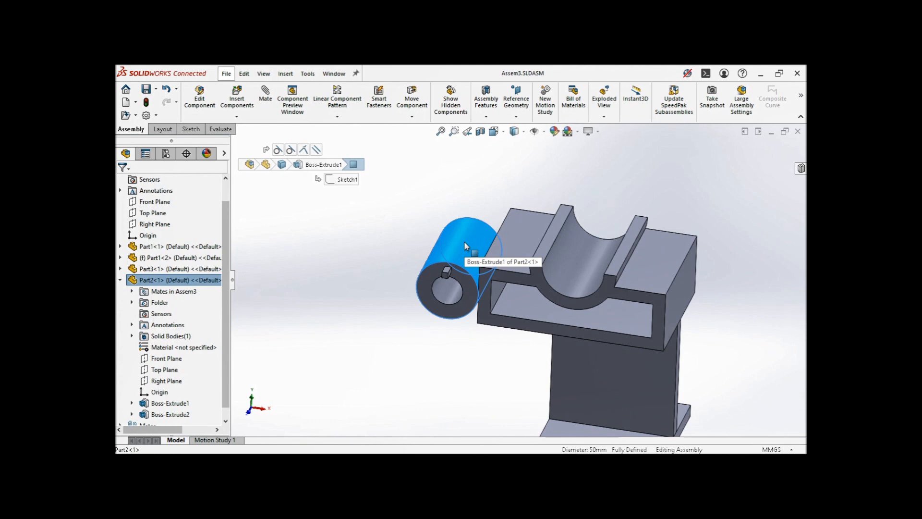
pyautogui.keyDown('ctrl'); pyautogui.moveTo(464, 241); pyautogui.dragTo(685, 157); pyautogui.keyUp('ctrl')
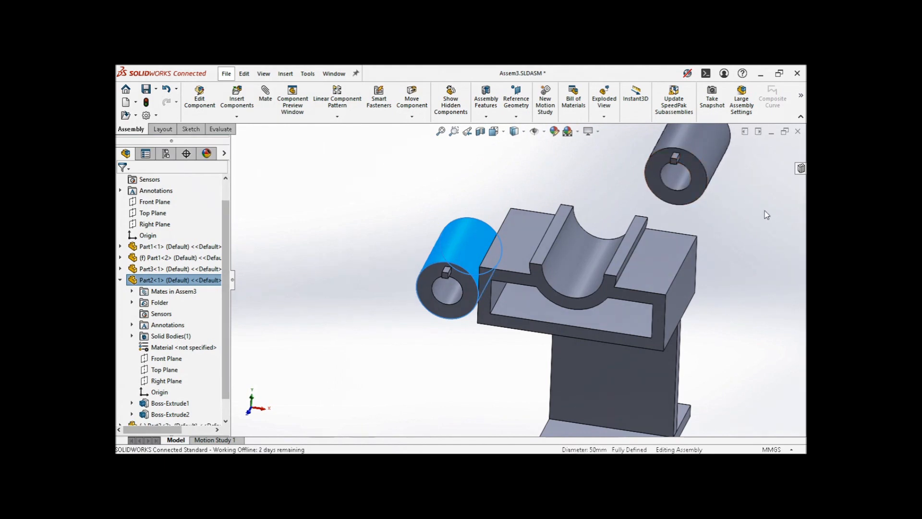
pyautogui.click(757, 228)
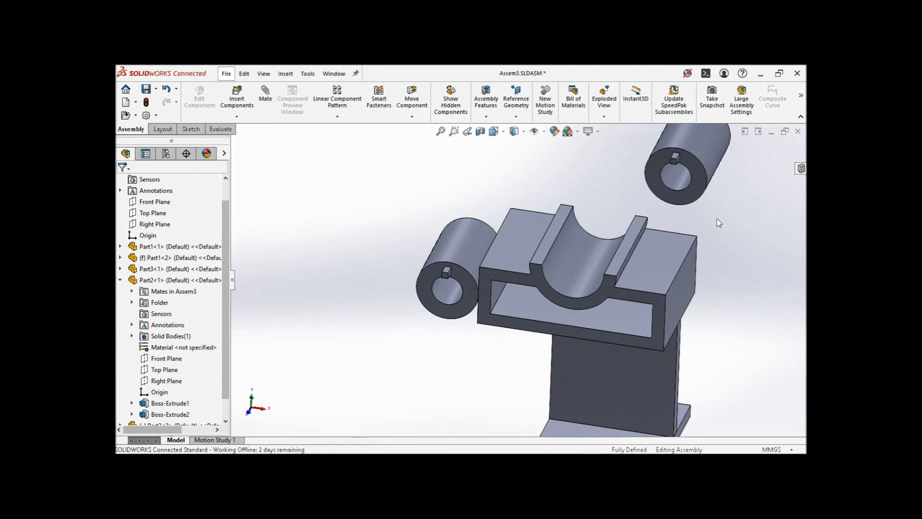
# - Place another copy of the mated tube in free space just above the original, and clear the selection
pyautogui.moveTo(704, 215); pyautogui.dragTo(671, 222, button='middle')
pyautogui.scroll(1, 676, 215)
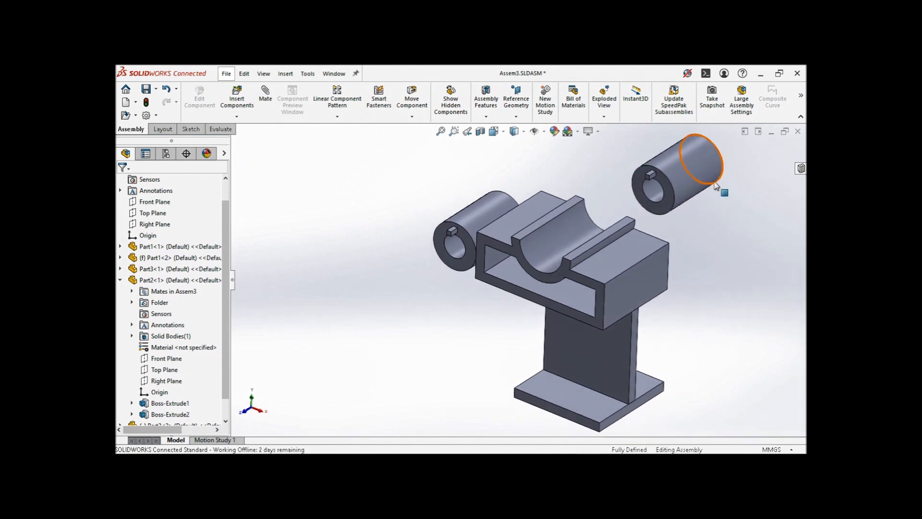
pyautogui.scroll(-1, 673, 182)
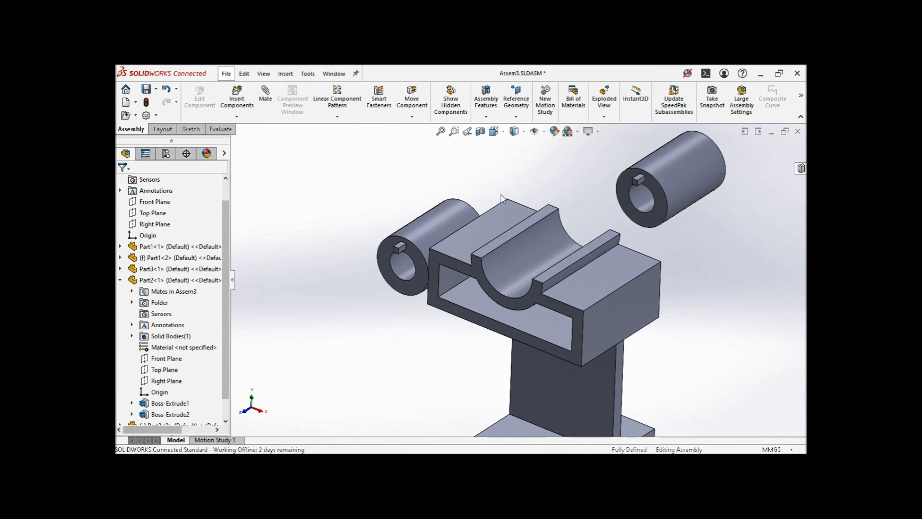
pyautogui.scroll(2, 437, 232)
pyautogui.scroll(-1, 456, 240)
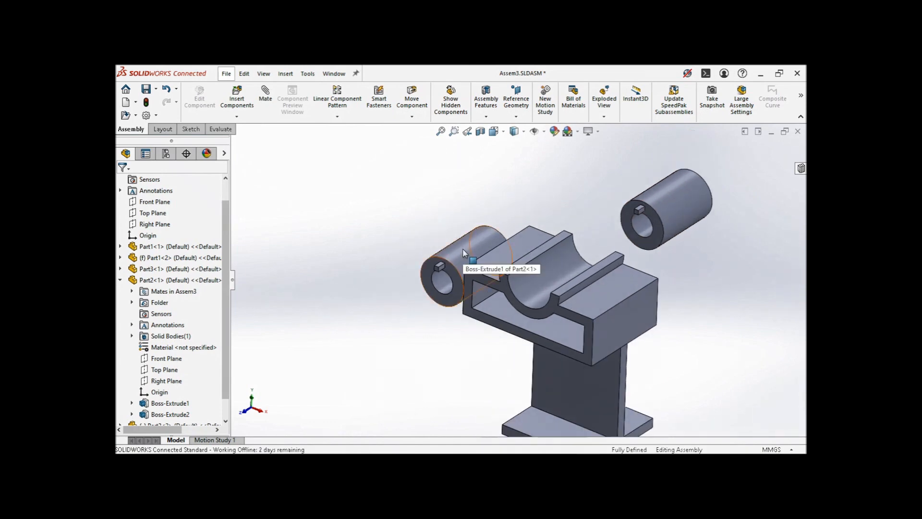
pyautogui.click(471, 254)
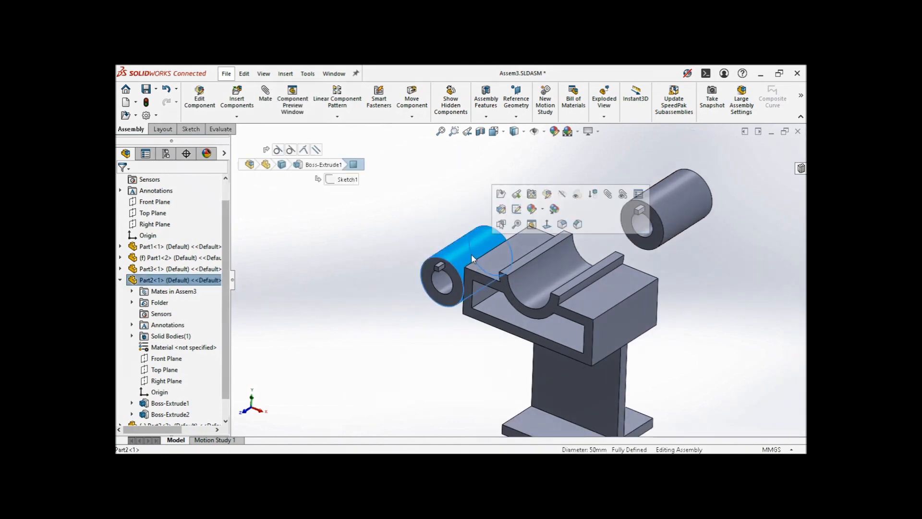
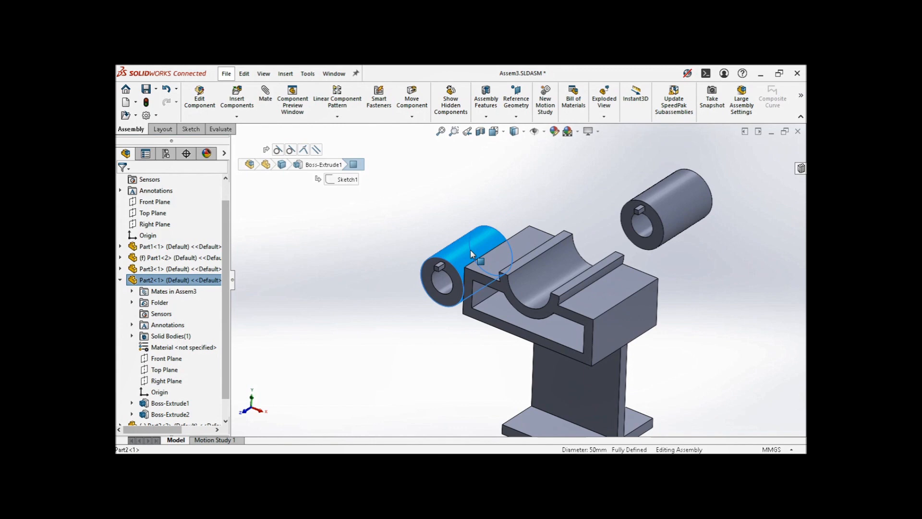
pyautogui.keyDown('ctrl'); pyautogui.moveTo(470, 249); pyautogui.dragTo(408, 204); pyautogui.keyUp('ctrl')
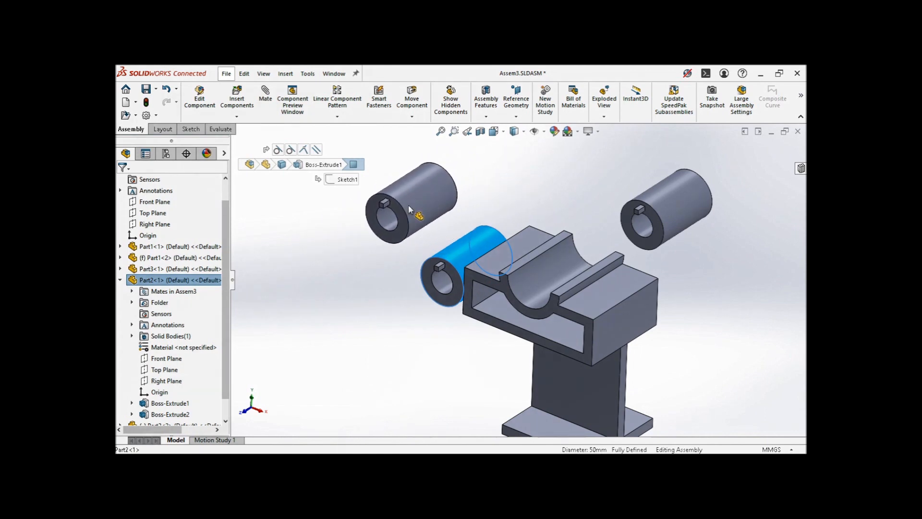
pyautogui.keyDown('ctrl'); pyautogui.moveTo(408, 205); pyautogui.dragTo(409, 204); pyautogui.keyUp('ctrl')
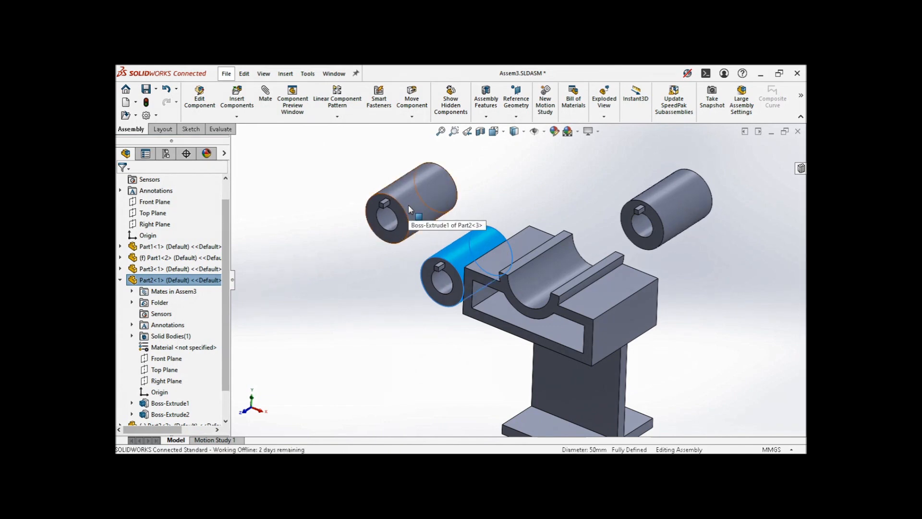
pyautogui.click(370, 271)
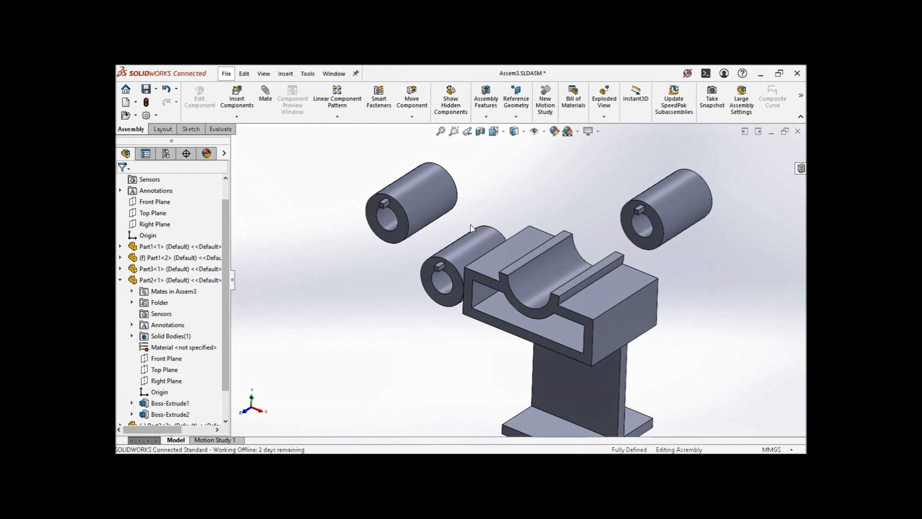
# - Delete the tube copy that floats just above the original mated tube
pyautogui.click(421, 199)
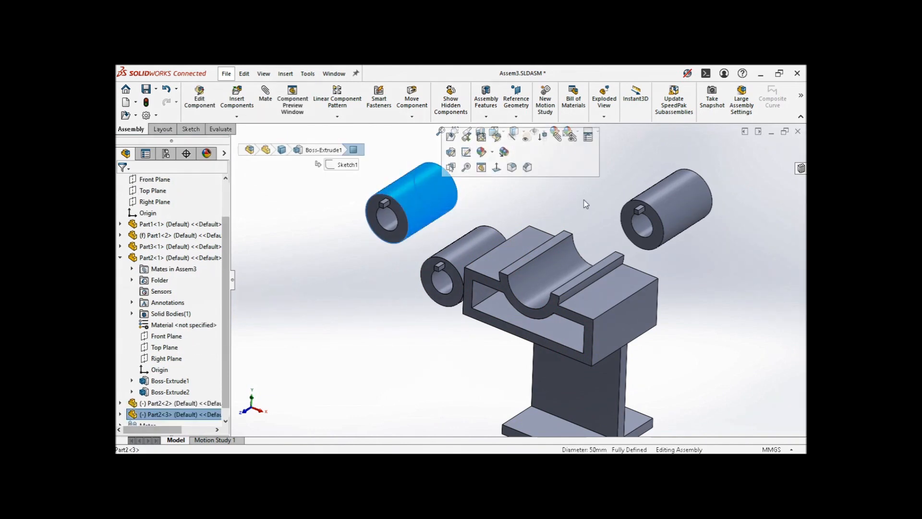
pyautogui.click(612, 171)
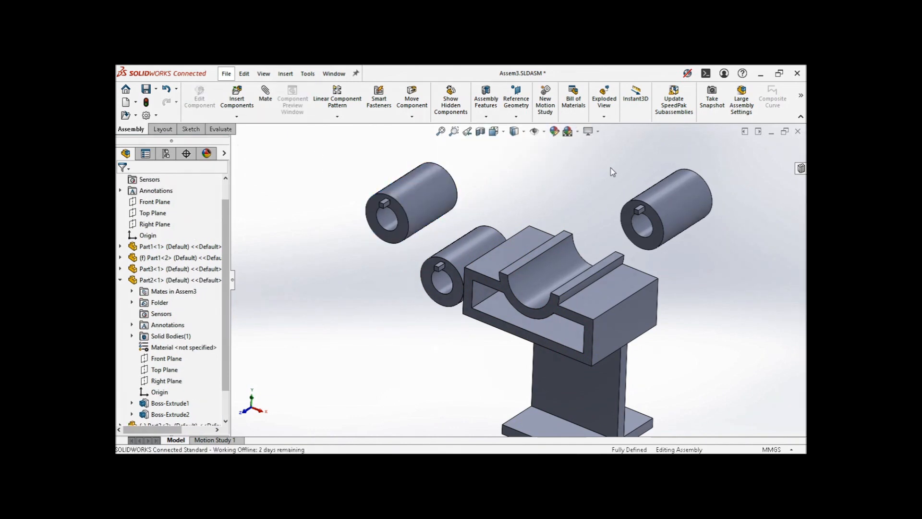
pyautogui.click(416, 201)
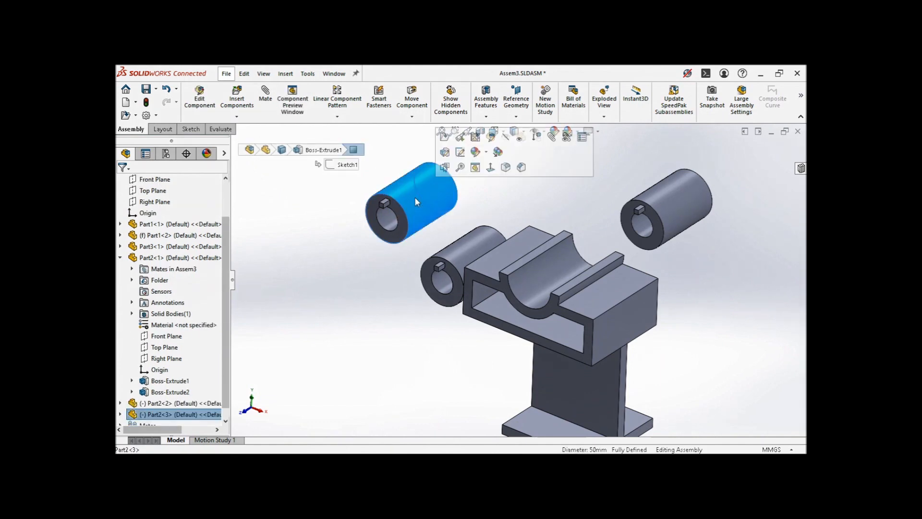
pyautogui.press('Delete')
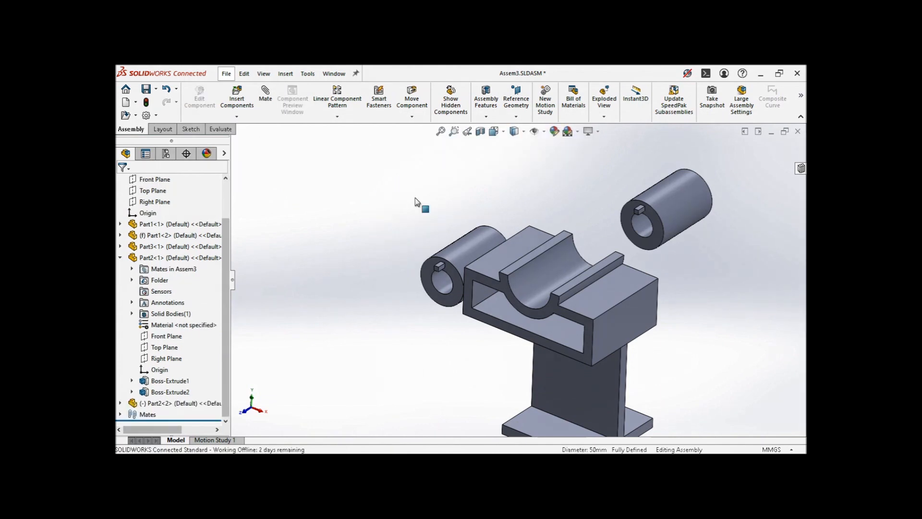
# - Add a concentric mate between the bracket's half-round groove face and the outer cylindrical face of the free tube copy
pyautogui.scroll(2, 433, 205)
pyautogui.scroll(-2, 626, 281)
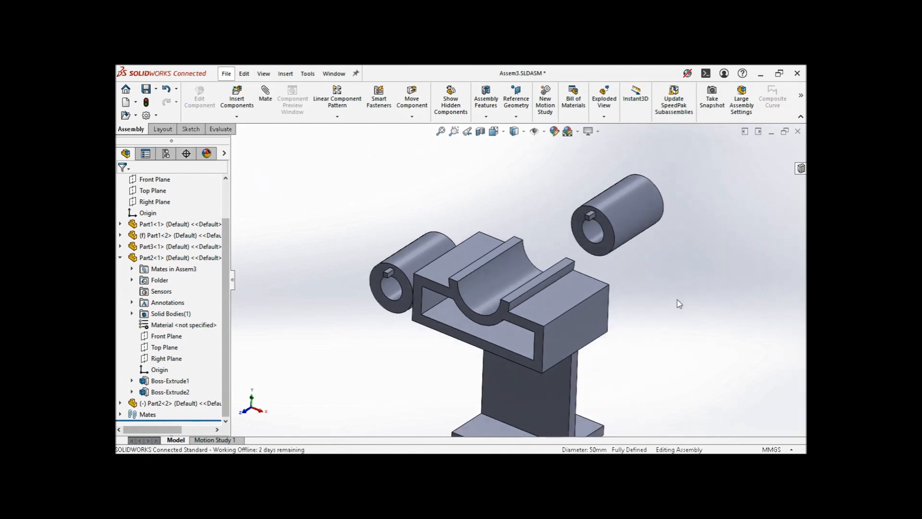
pyautogui.click(265, 101)
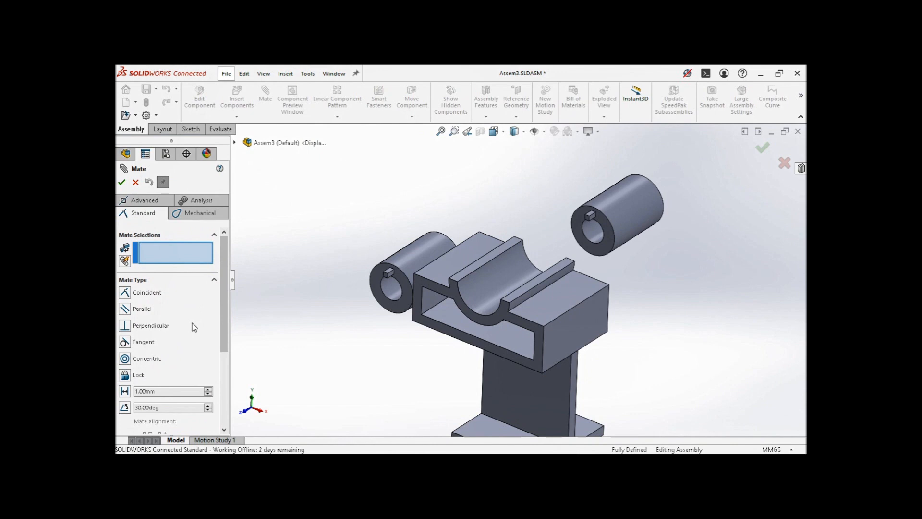
pyautogui.click(126, 359)
pyautogui.scroll(-1, 634, 291)
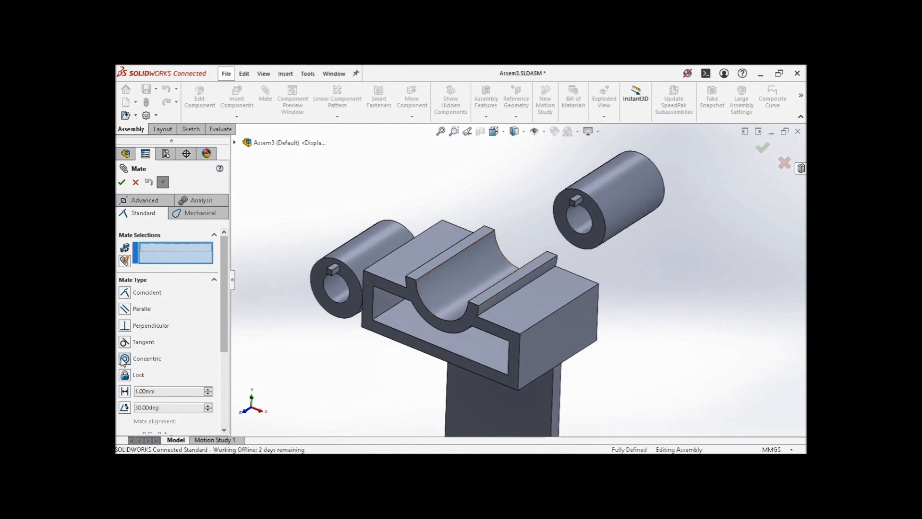
pyautogui.click(465, 273)
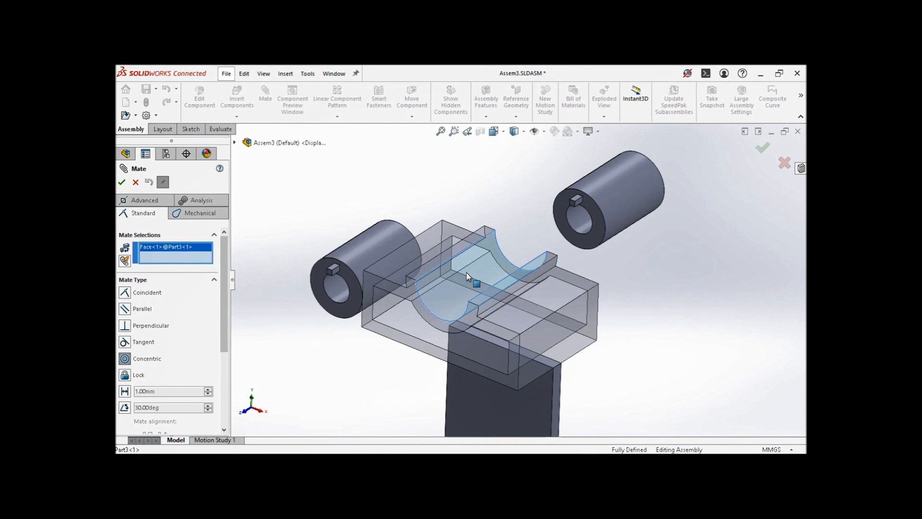
pyautogui.click(631, 203)
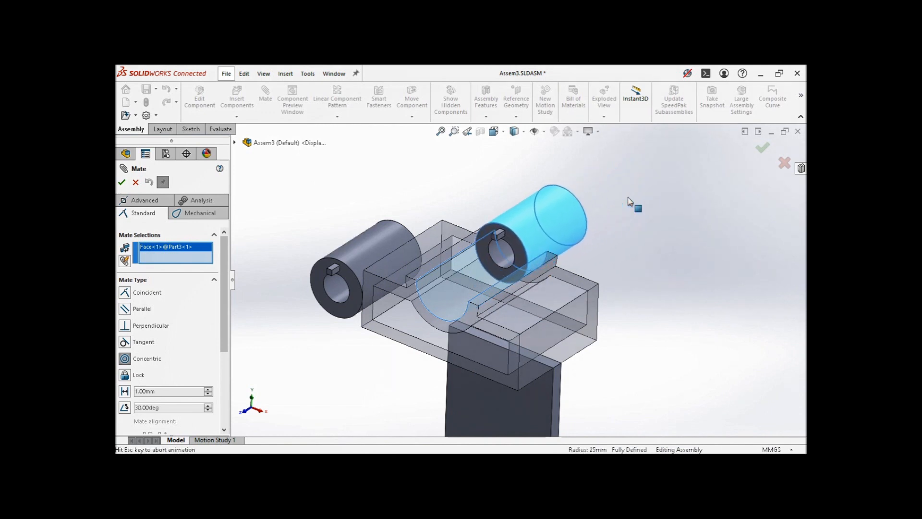
pyautogui.click(755, 174)
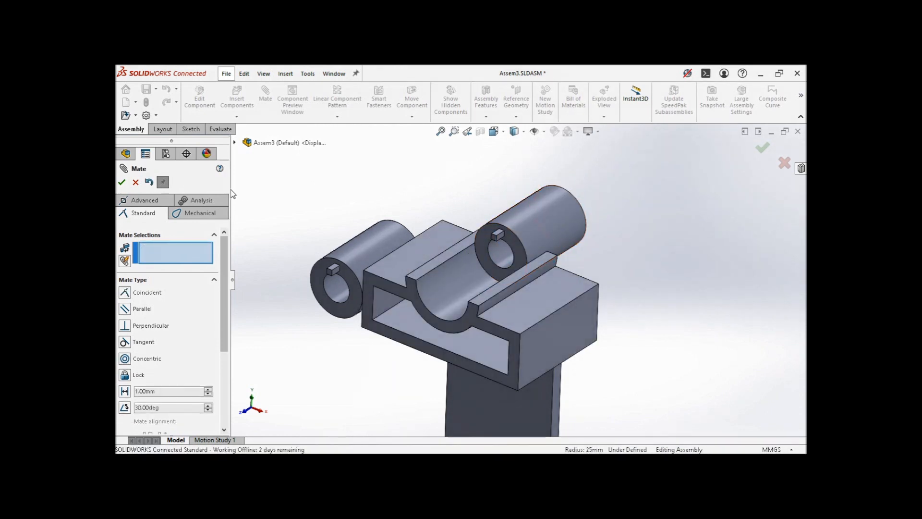
# - Slide and rotate the concentrically mated tube along the bracket's half-round groove to test its remaining freedom of movement
pyautogui.click(122, 182)
pyautogui.moveTo(557, 232); pyautogui.dragTo(483, 288)
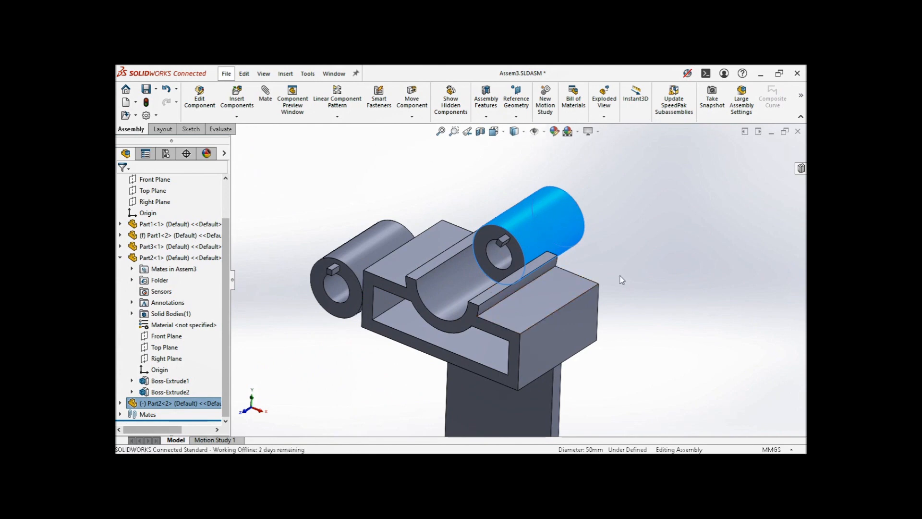
pyautogui.moveTo(549, 230); pyautogui.dragTo(360, 394)
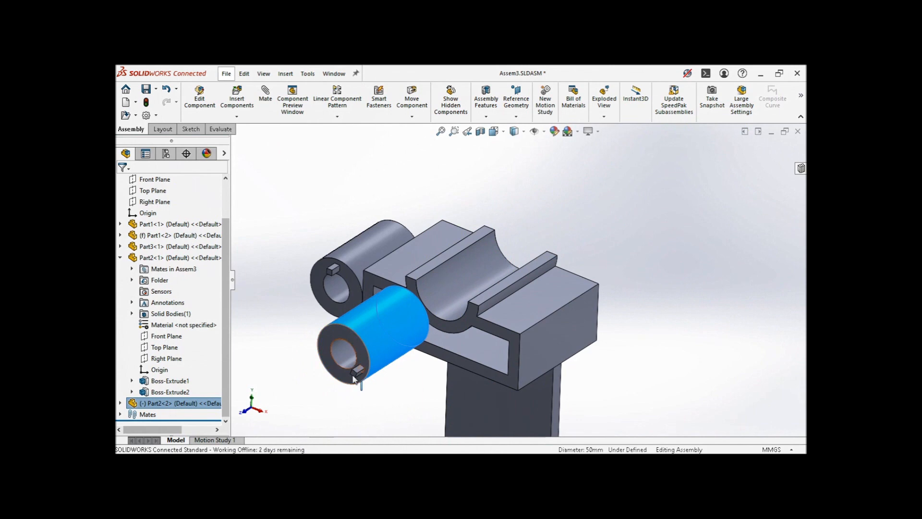
pyautogui.click(456, 280)
pyautogui.moveTo(390, 336); pyautogui.dragTo(488, 318)
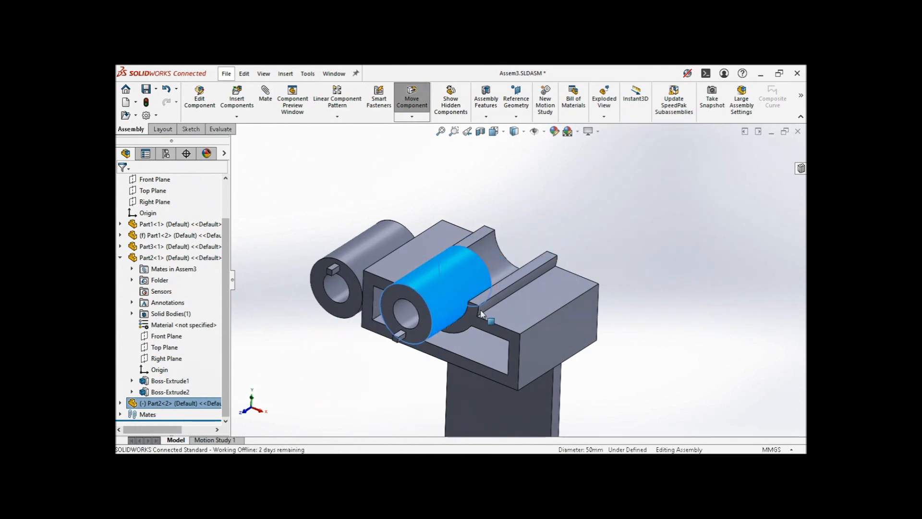
pyautogui.click(667, 293)
pyautogui.moveTo(425, 273); pyautogui.dragTo(452, 388)
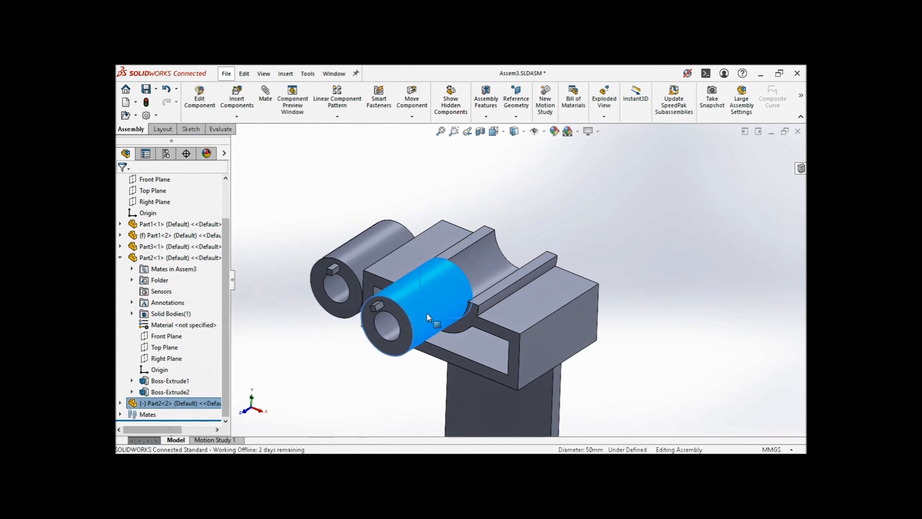
pyautogui.moveTo(424, 296); pyautogui.dragTo(440, 325)
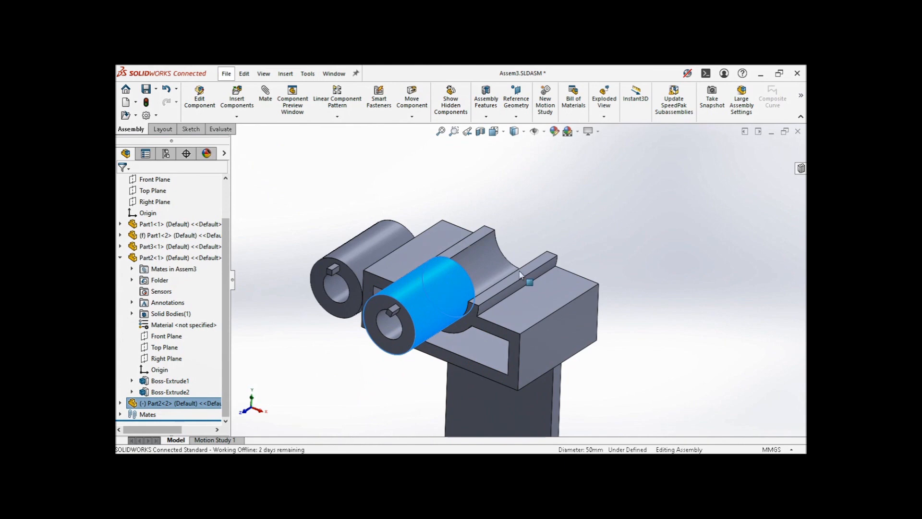
pyautogui.click(681, 258)
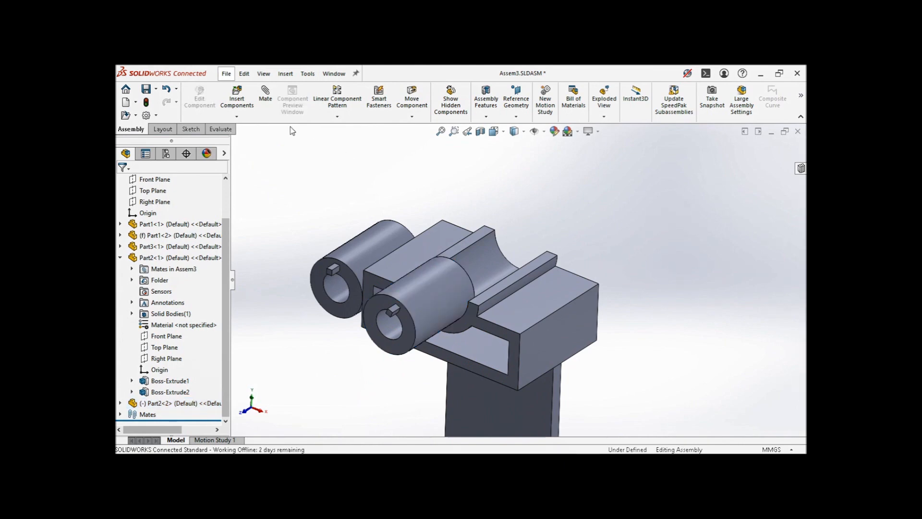
pyautogui.moveTo(442, 290); pyautogui.dragTo(563, 249)
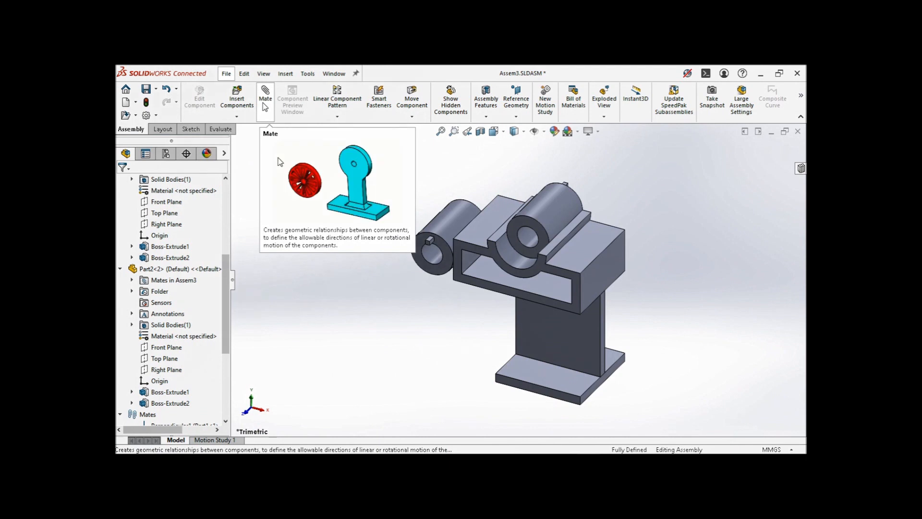
# - Insert Part3 from the standard-mate folder and place it in free space away from the mated assembly
pyautogui.click(265, 106)
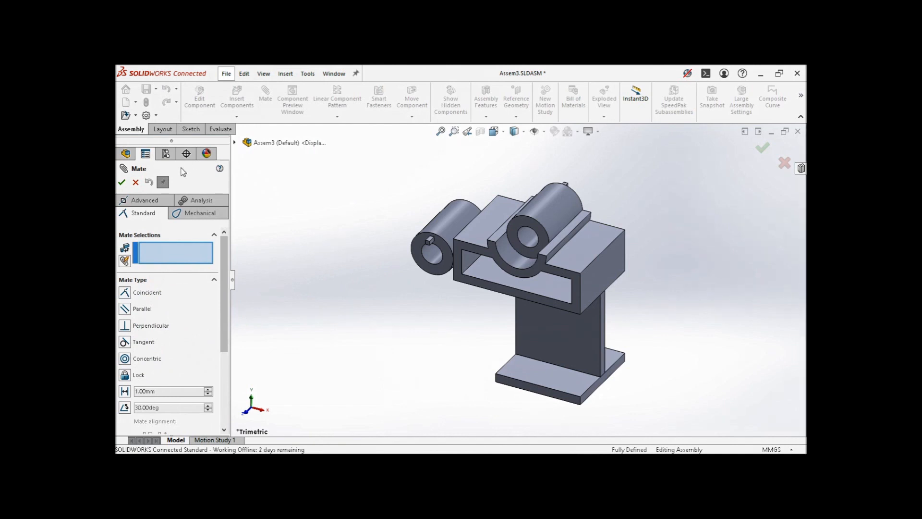
pyautogui.click(135, 182)
pyautogui.click(237, 102)
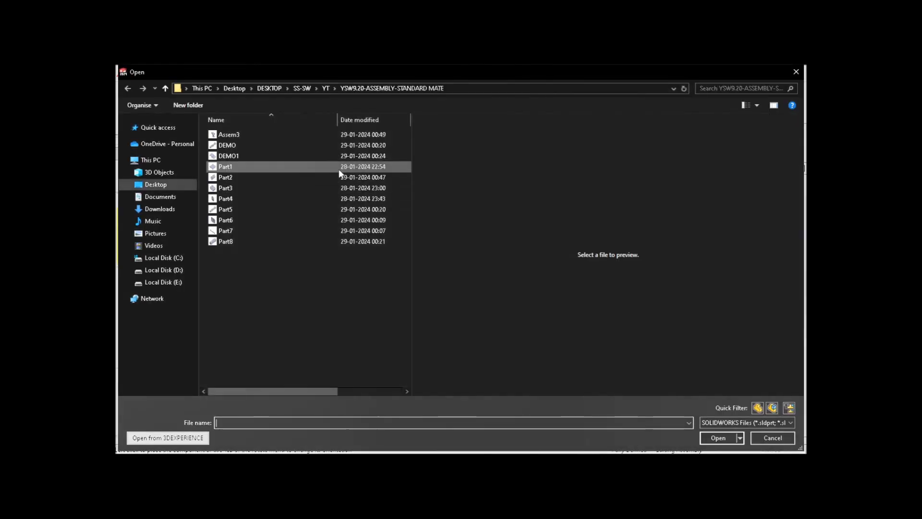
pyautogui.click(276, 186)
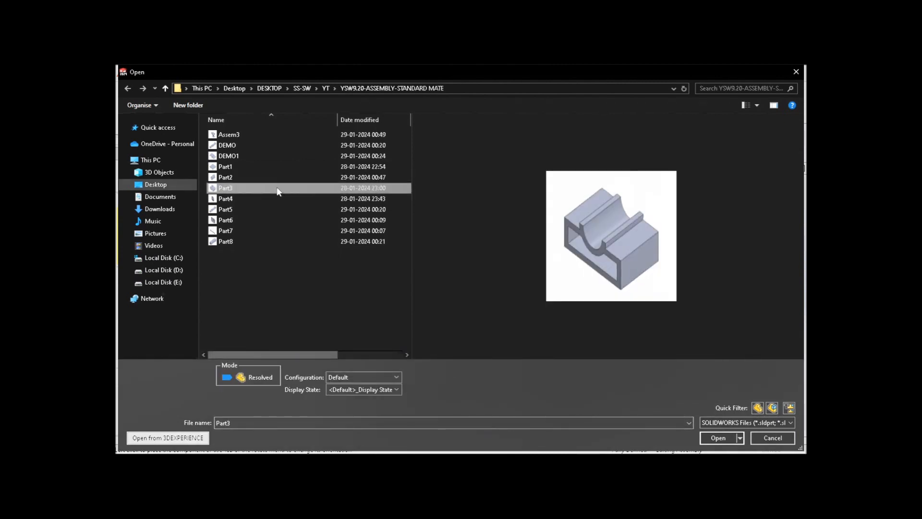
pyautogui.doubleClick(277, 188)
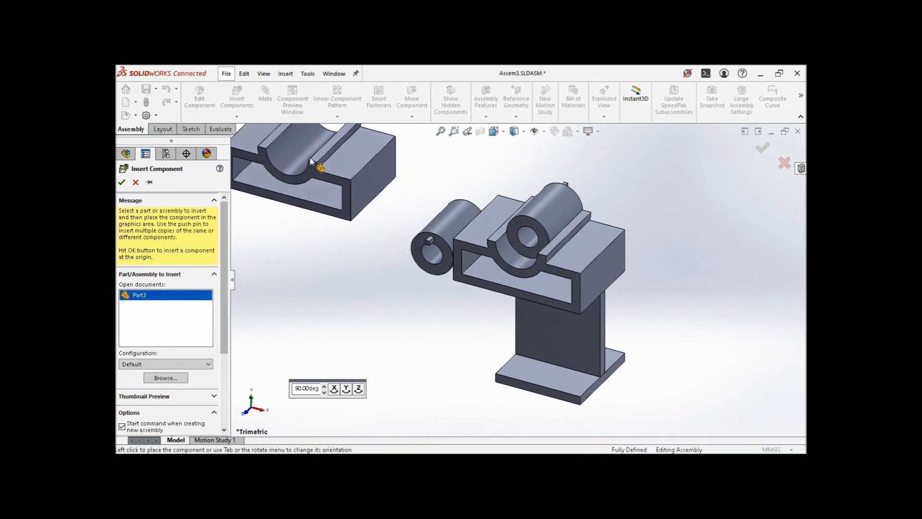
pyautogui.click(310, 161)
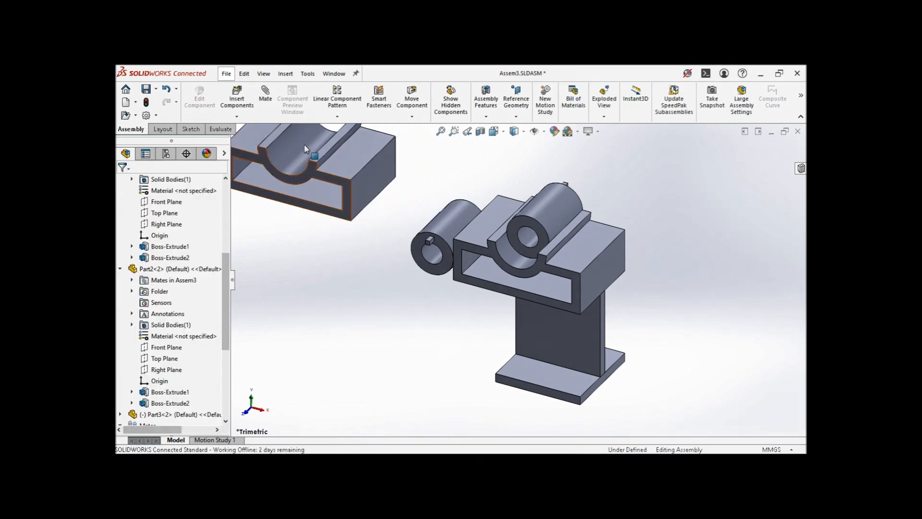
# - Add a lock mate between the newly inserted bracket and the bracket mounted on the plates
pyautogui.click(266, 101)
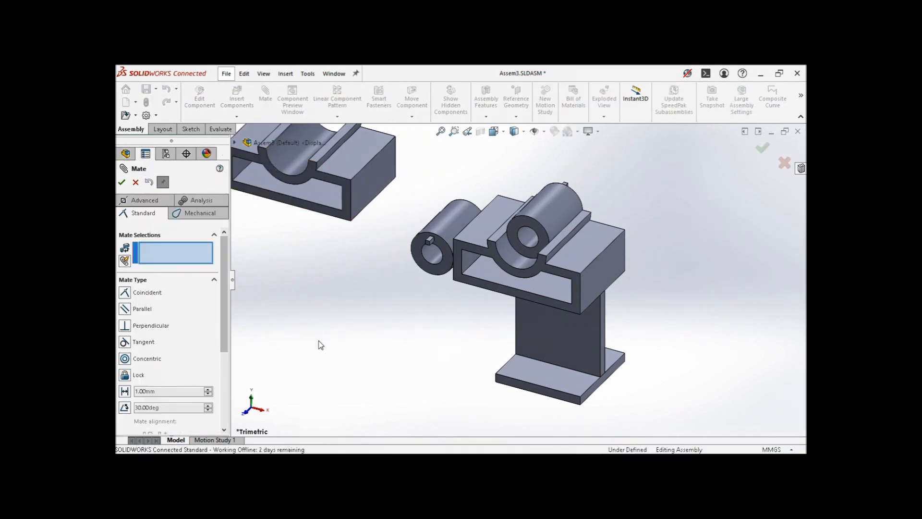
pyautogui.click(126, 377)
pyautogui.click(349, 190)
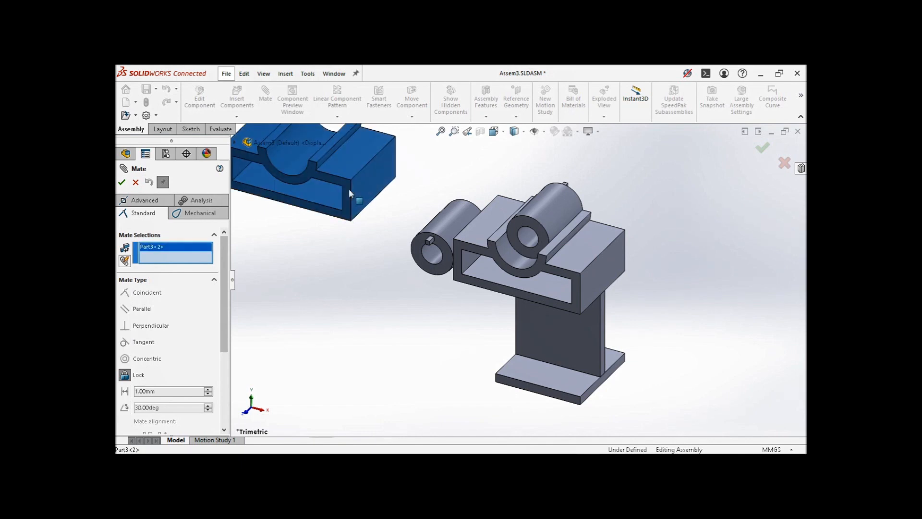
pyautogui.click(486, 228)
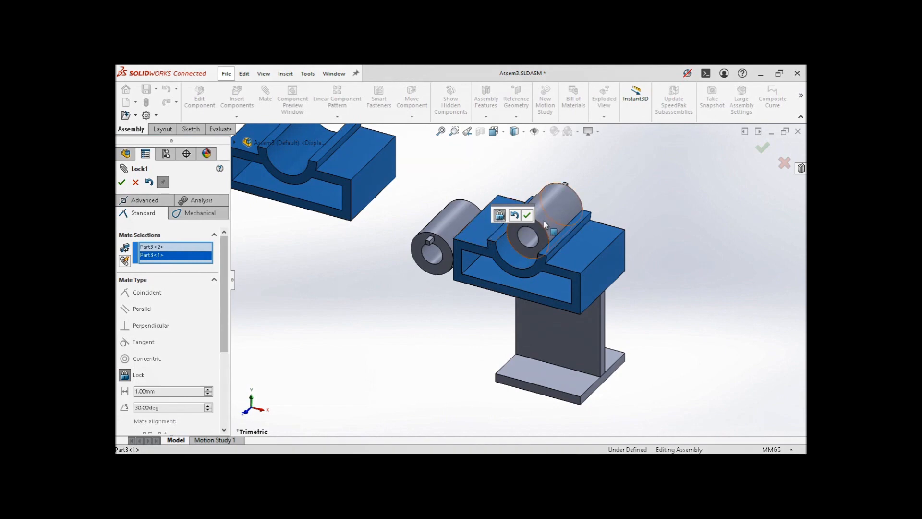
pyautogui.click(527, 215)
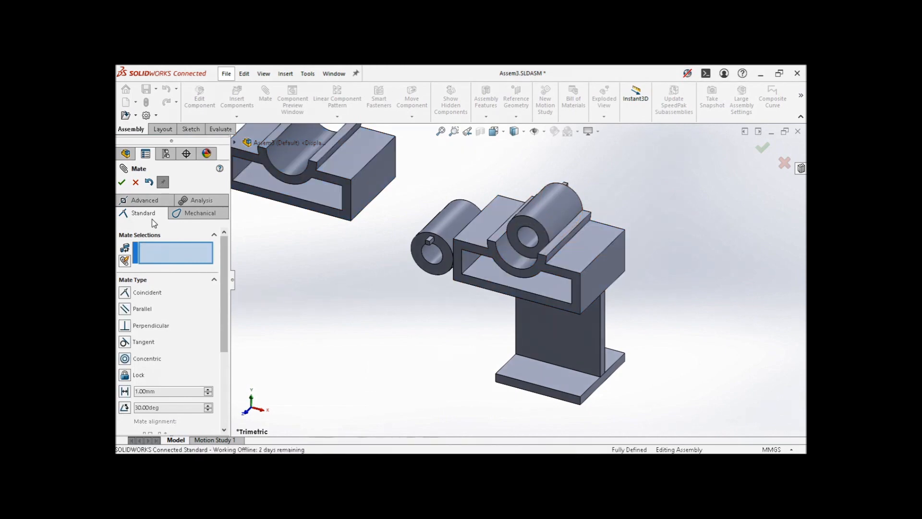
pyautogui.click(122, 182)
# - Try to move the free-standing bracket locked to the mounted one, and clear the selection
pyautogui.scroll(-3, 399, 224)
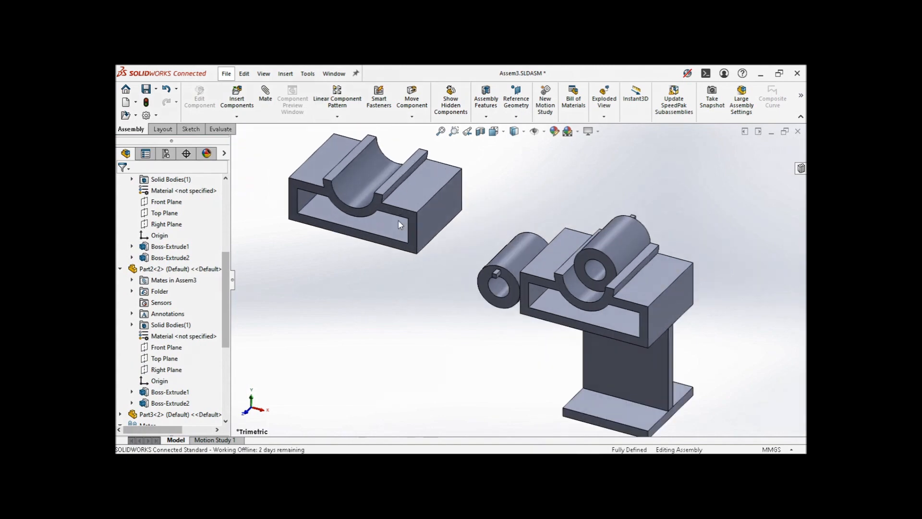
pyautogui.moveTo(411, 189); pyautogui.dragTo(475, 179)
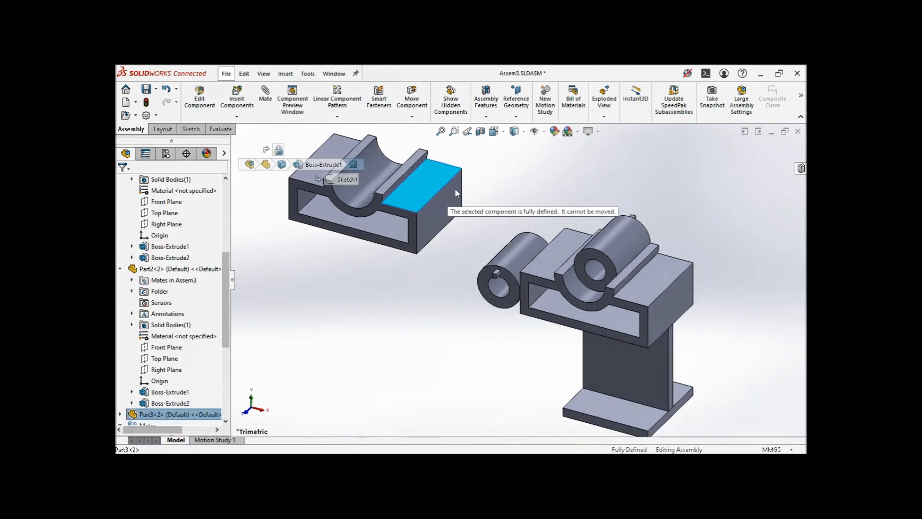
pyautogui.click(465, 226)
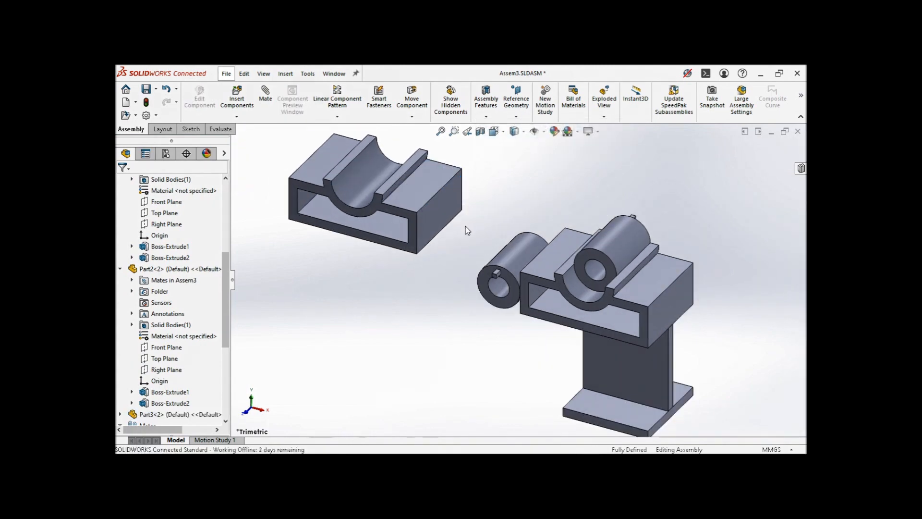
pyautogui.click(555, 249)
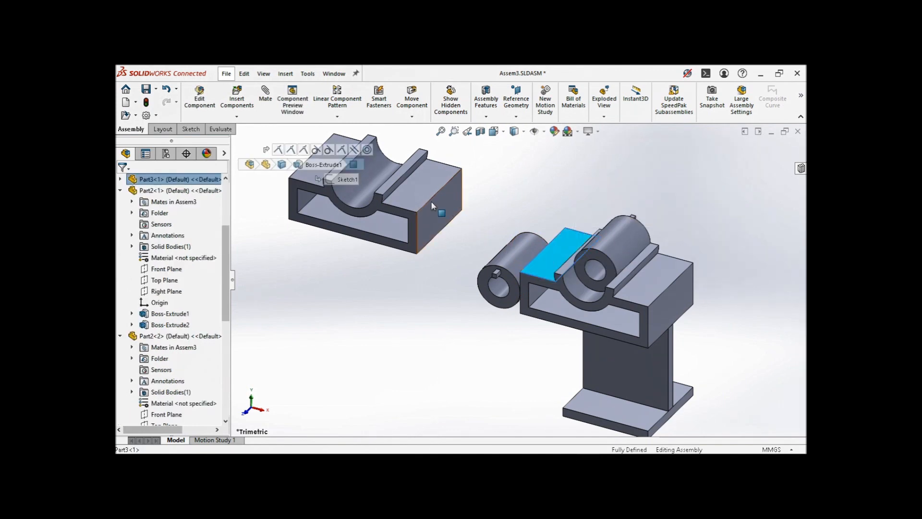
pyautogui.click(439, 285)
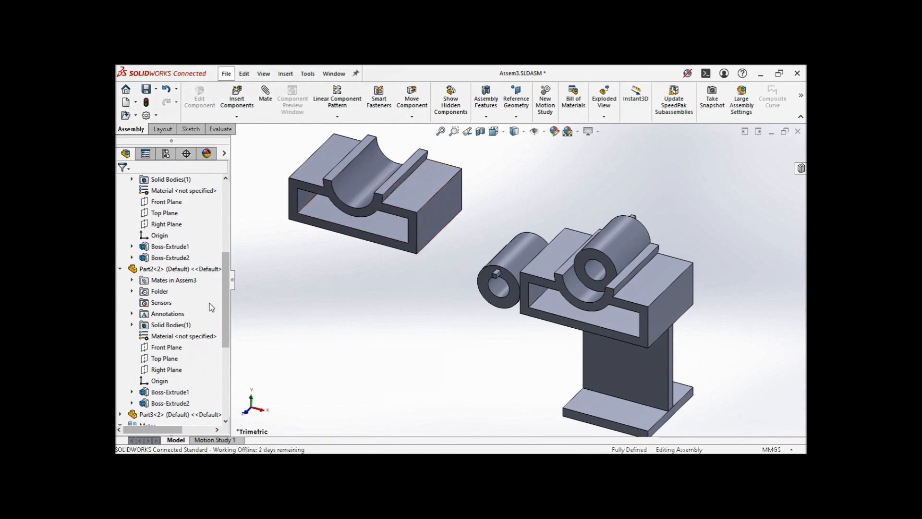
# - Delete the lock mate between the mounted bracket and the free-standing bracket
pyautogui.scroll(-1, 164, 351)
pyautogui.scroll(-5, 160, 359)
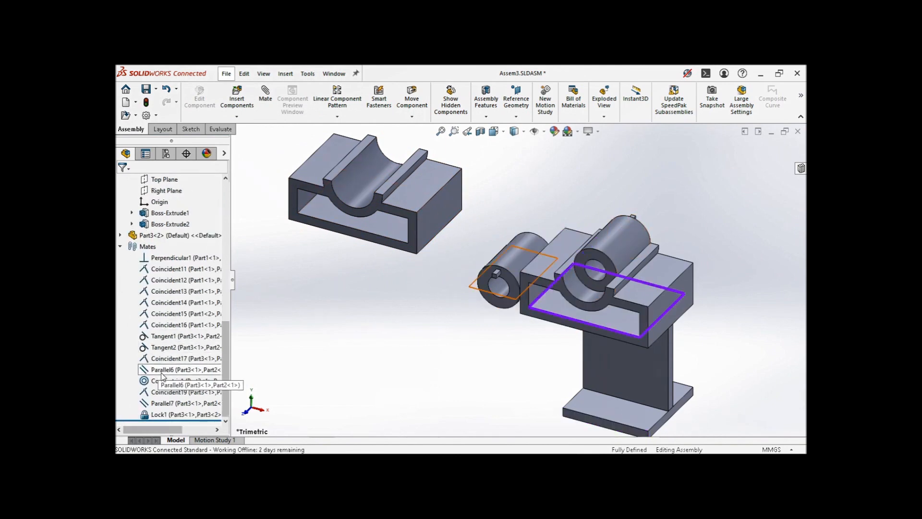
pyautogui.click(175, 415)
pyautogui.press('Delete')
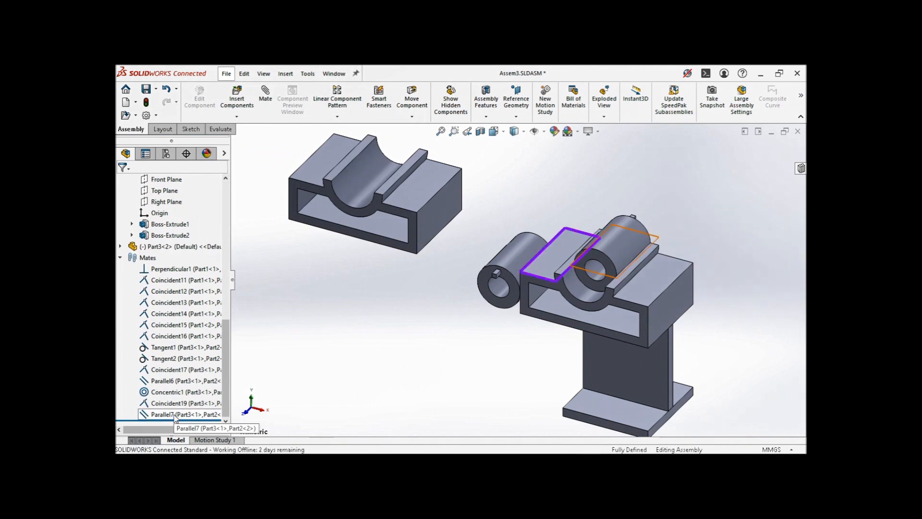
# - Place a copy of the free-standing bracket in free space just below it, and clear the selection
pyautogui.scroll(2, 356, 328)
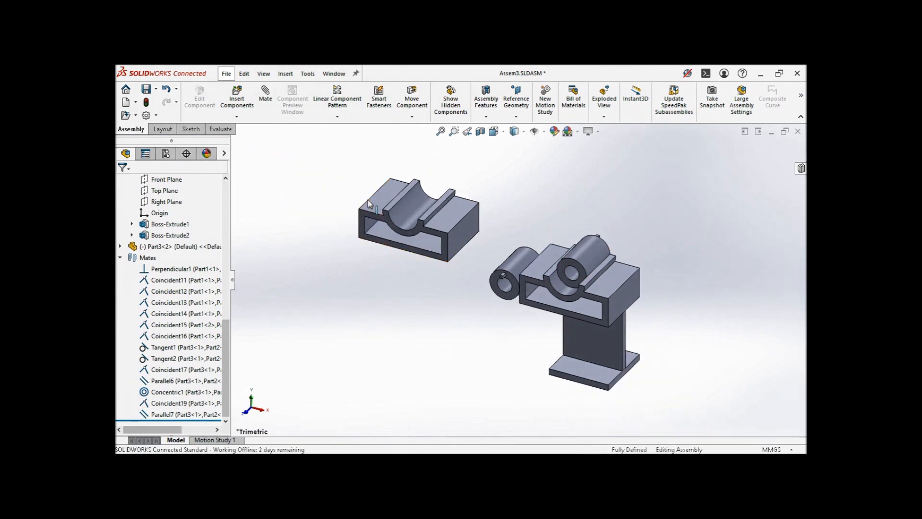
pyautogui.keyDown('ctrl'); pyautogui.moveTo(374, 201); pyautogui.dragTo(349, 303); pyautogui.keyUp('ctrl')
pyautogui.click(459, 324)
pyautogui.moveTo(460, 324); pyautogui.dragTo(427, 326, button='middle')
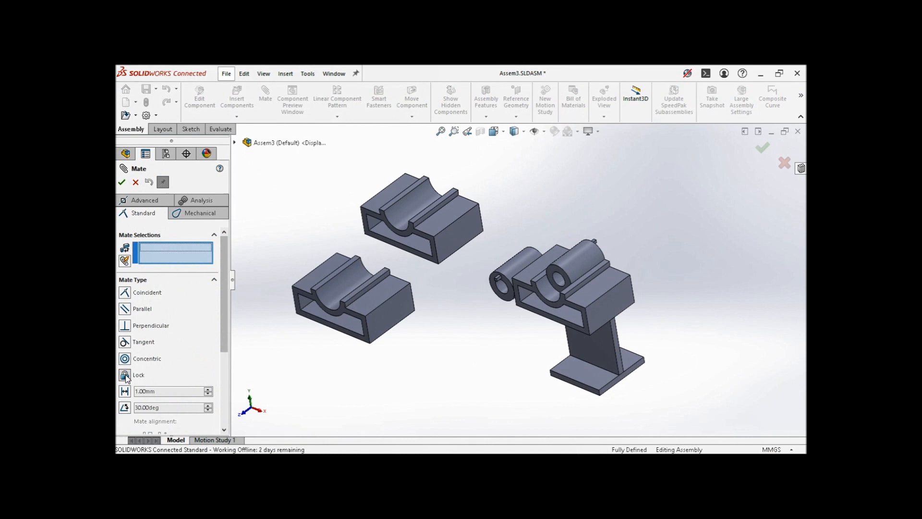
# - Add a lock mate between the new bracket copy and the other free-standing bracket
pyautogui.click(367, 305)
pyautogui.click(413, 235)
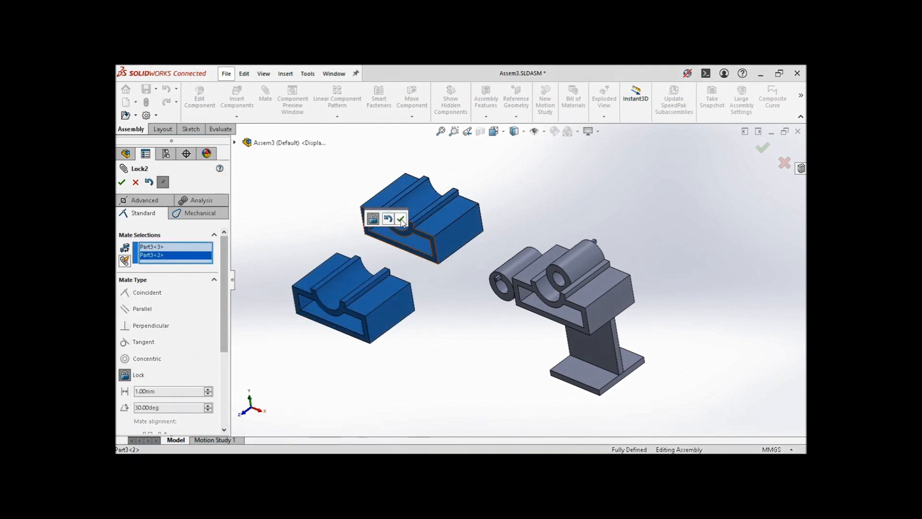
pyautogui.click(400, 219)
pyautogui.click(122, 183)
# - Move the lower of the two locked brackets farther from the mounted assembly to test the lock mate, and clear the selection
pyautogui.moveTo(383, 290); pyautogui.dragTo(360, 313)
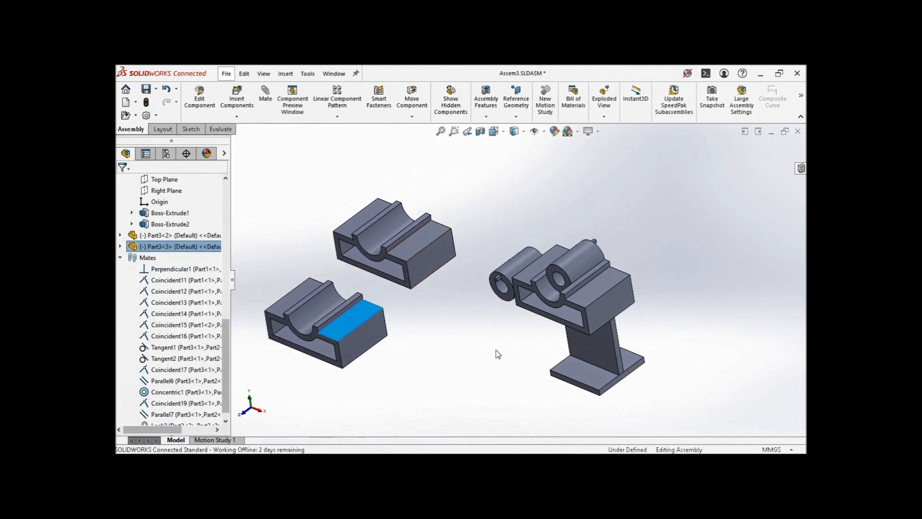
pyautogui.scroll(2, 622, 350)
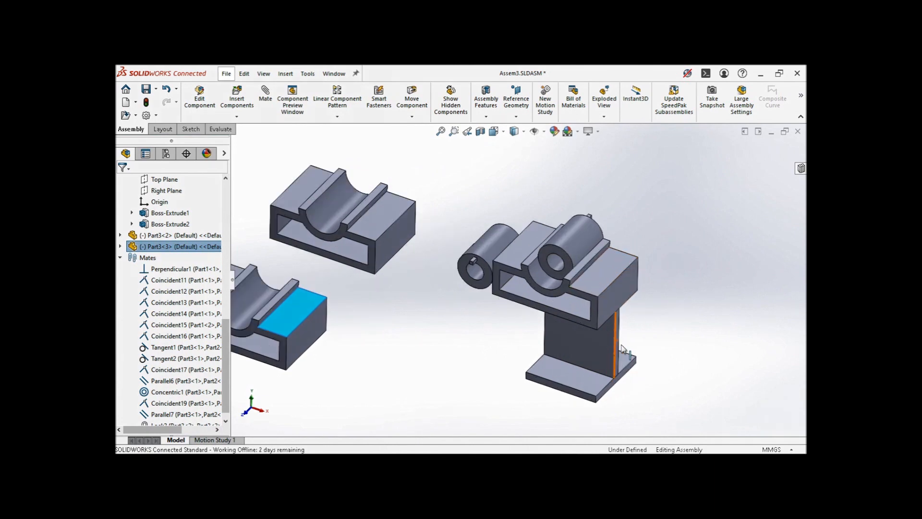
pyautogui.scroll(2, 622, 350)
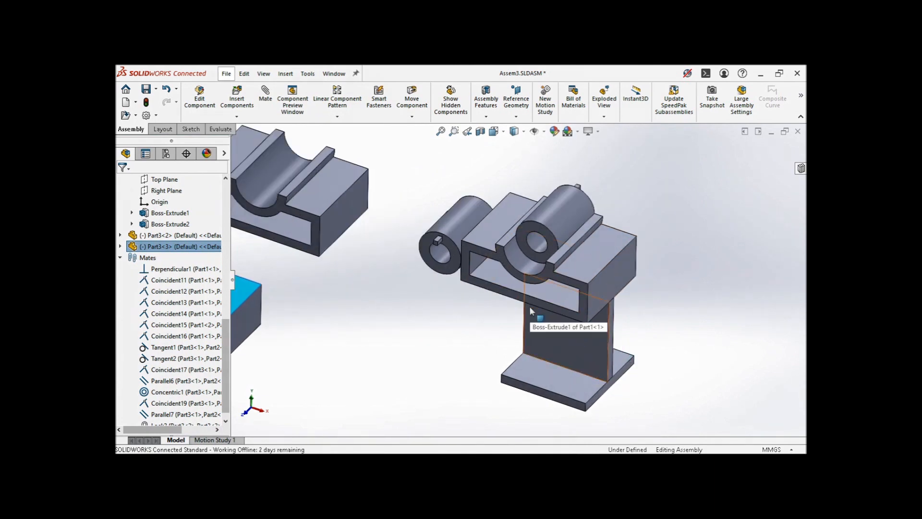
pyautogui.scroll(-3, 530, 307)
pyautogui.scroll(2, 313, 252)
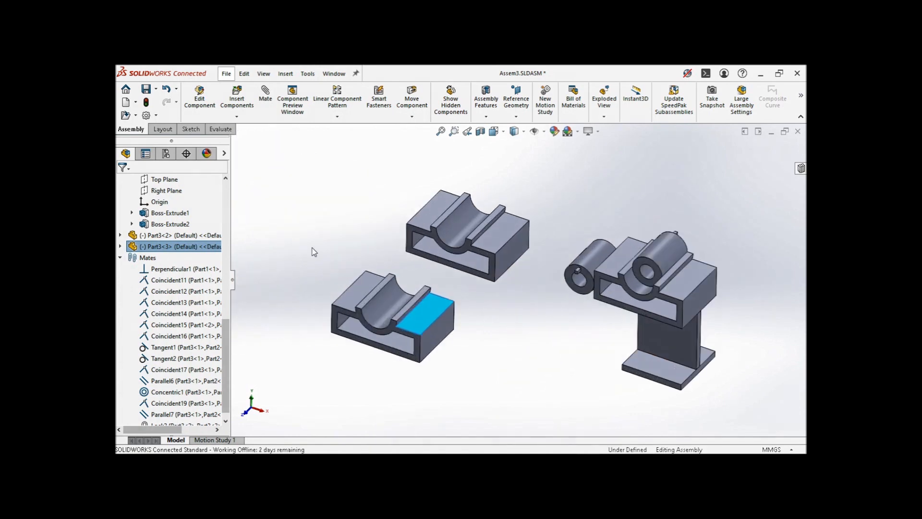
pyautogui.click(500, 335)
pyautogui.scroll(2, 442, 281)
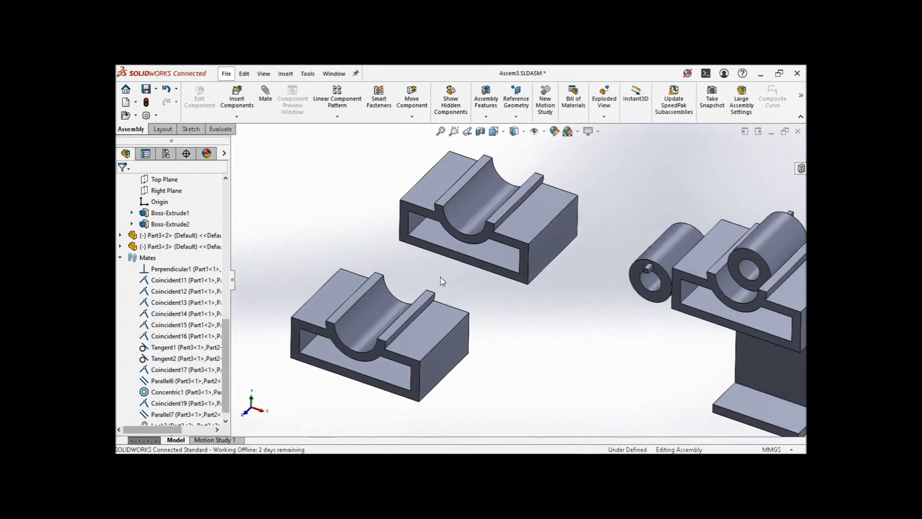
# - Reposition the two locked brackets together by moving first one and then the other, and clear the selection
pyautogui.moveTo(443, 335); pyautogui.dragTo(392, 275)
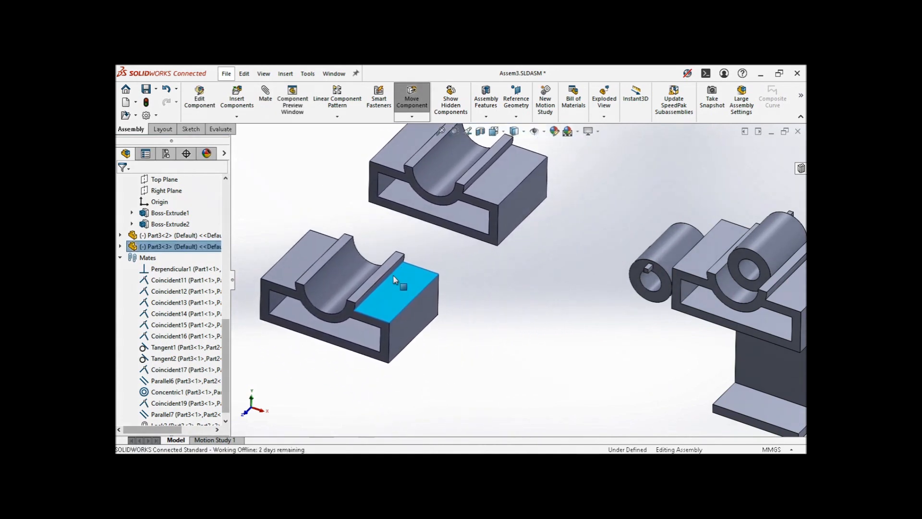
pyautogui.click(518, 289)
pyautogui.scroll(3, 519, 289)
pyautogui.moveTo(485, 218); pyautogui.dragTo(432, 210)
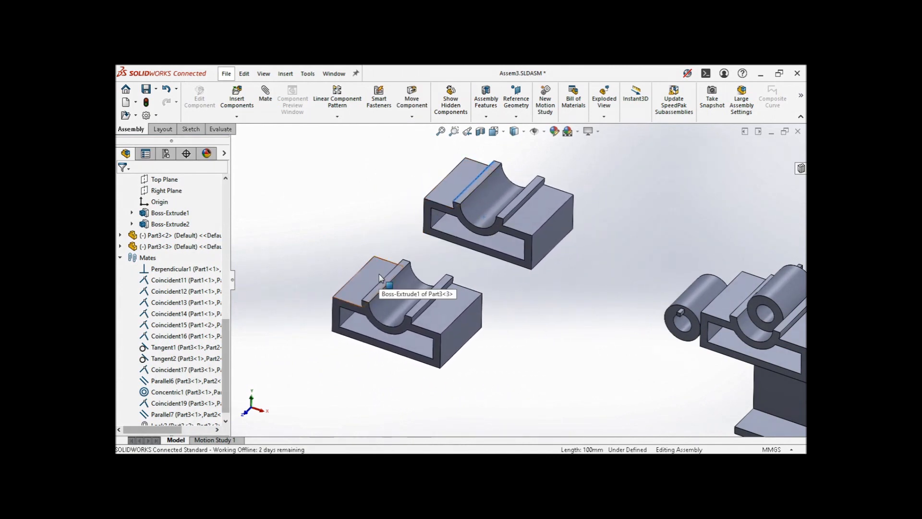
pyautogui.click(503, 273)
pyautogui.moveTo(490, 294); pyautogui.dragTo(466, 288, button='middle')
pyautogui.moveTo(460, 302); pyautogui.dragTo(479, 313)
pyautogui.click(411, 222)
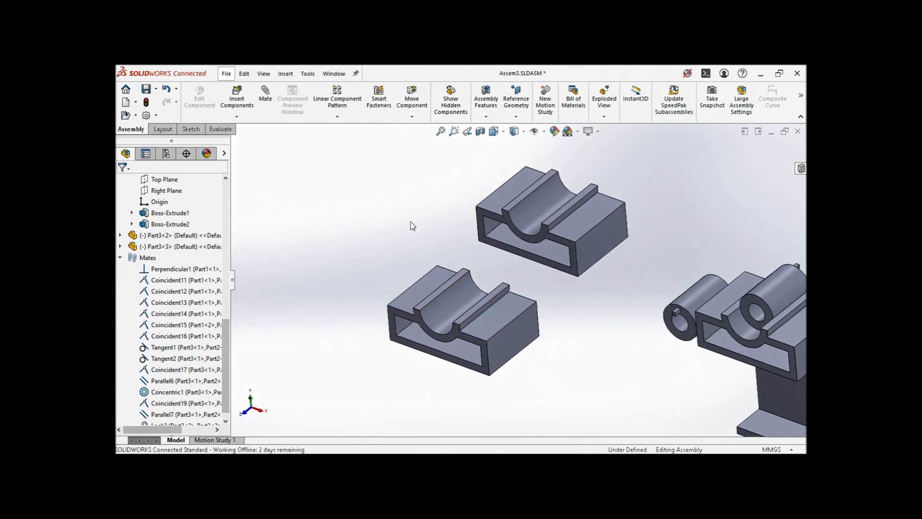
pyautogui.press('f')
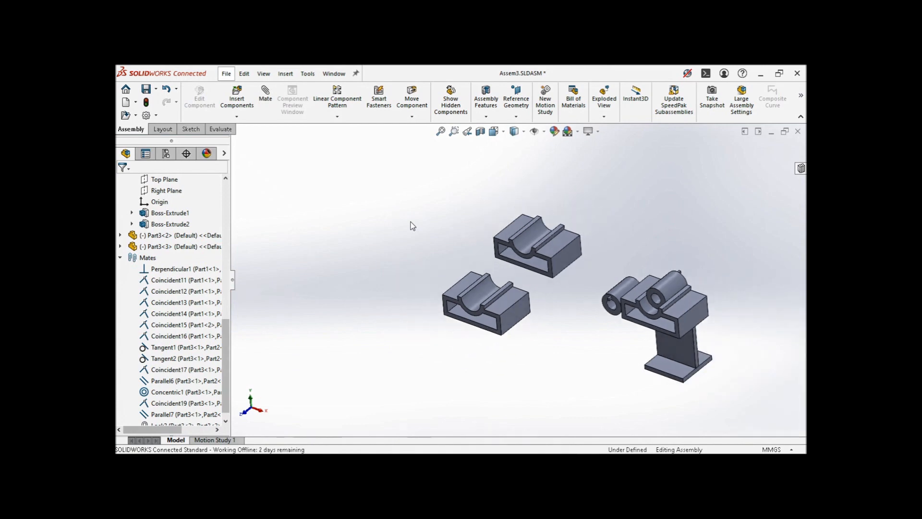
# - Delete both free-standing bracket copies from the assembly
pyautogui.click(266, 95)
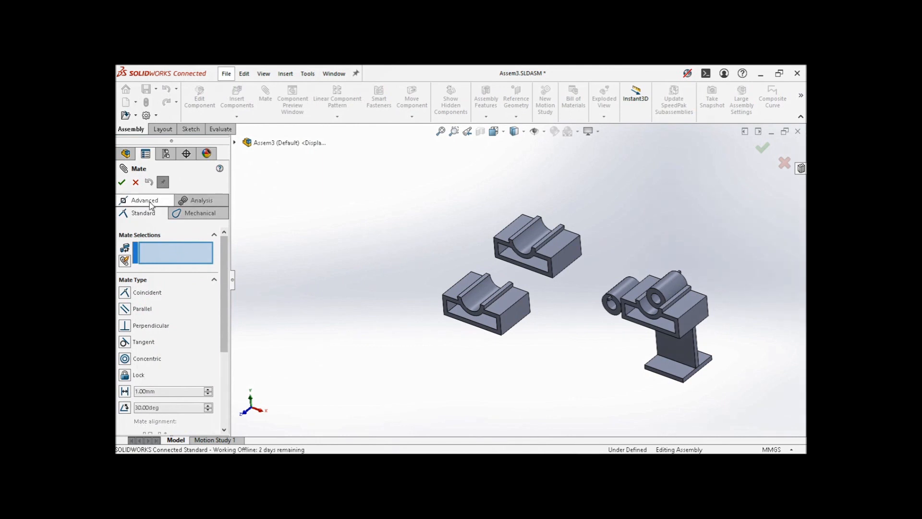
pyautogui.click(137, 185)
pyautogui.scroll(-4, 465, 289)
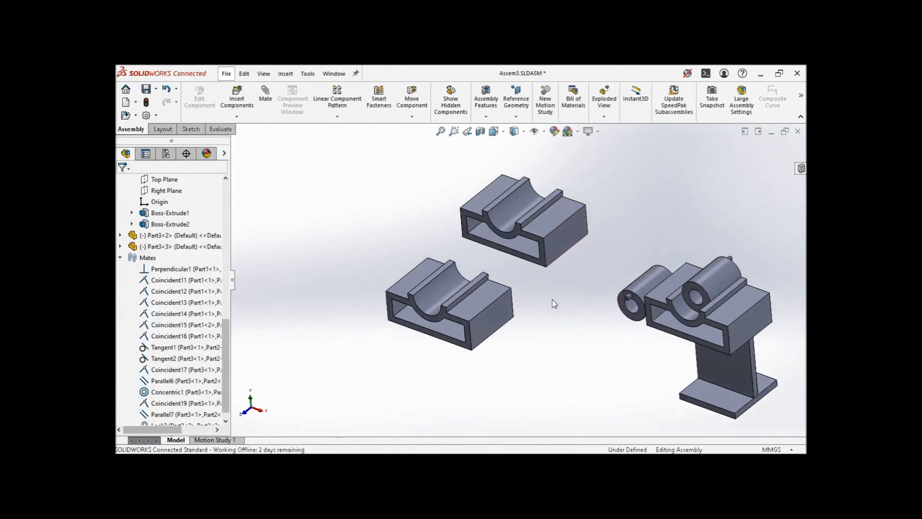
pyautogui.click(466, 289)
pyautogui.press('Delete')
pyautogui.click(557, 198)
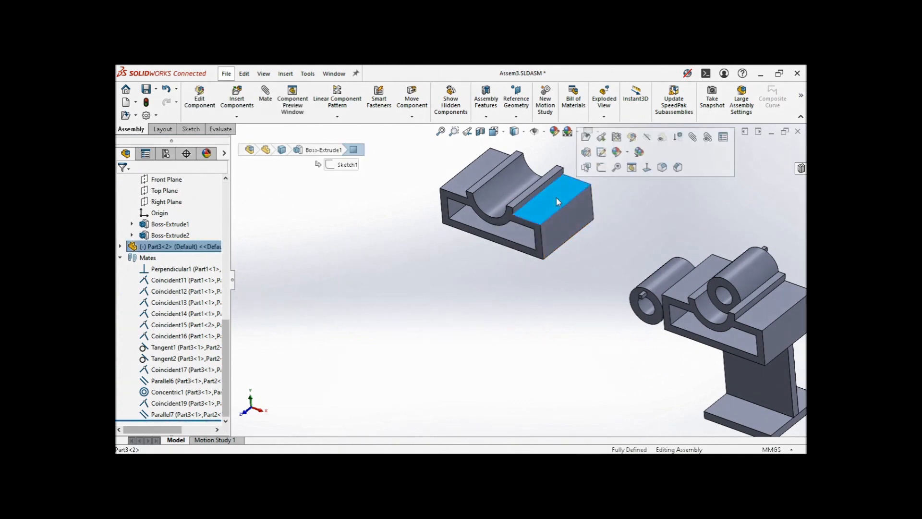
pyautogui.press('Delete')
# - Delete the tube beside the mounted bracket, keeping the one in its groove, and save the assembly
pyautogui.scroll(3, 656, 284)
pyautogui.scroll(-3, 656, 284)
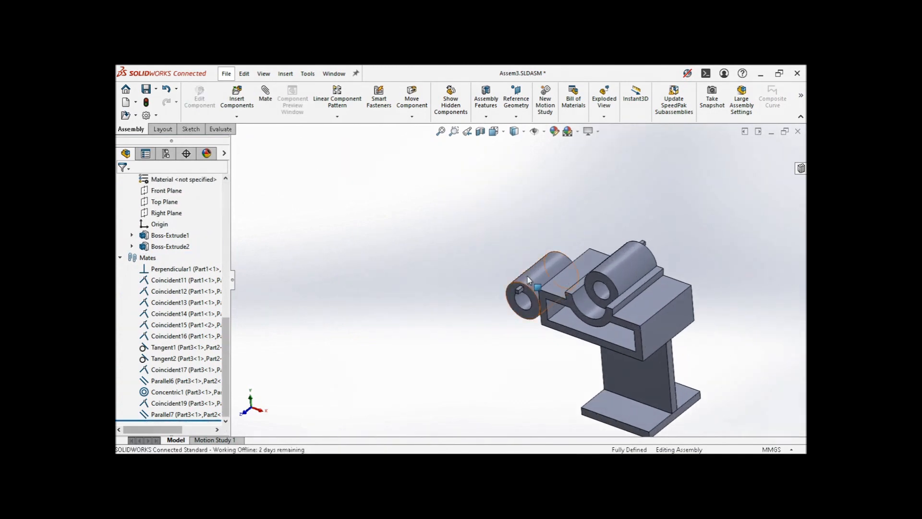
pyautogui.click(527, 276)
pyautogui.press('Delete')
pyautogui.scroll(-2, 681, 328)
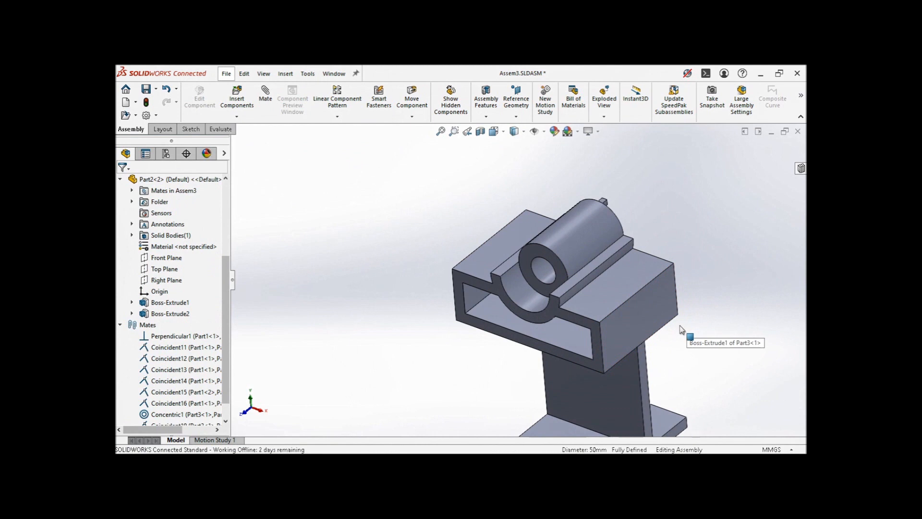
pyautogui.hotkey('ctrl', 's')
# - Examine the mates of the tube in the bracket groove by highlighting its concentric and coincident mates
pyautogui.scroll(2, 642, 325)
pyautogui.moveTo(642, 318); pyautogui.dragTo(575, 349, button='middle')
pyautogui.scroll(-2, 592, 293)
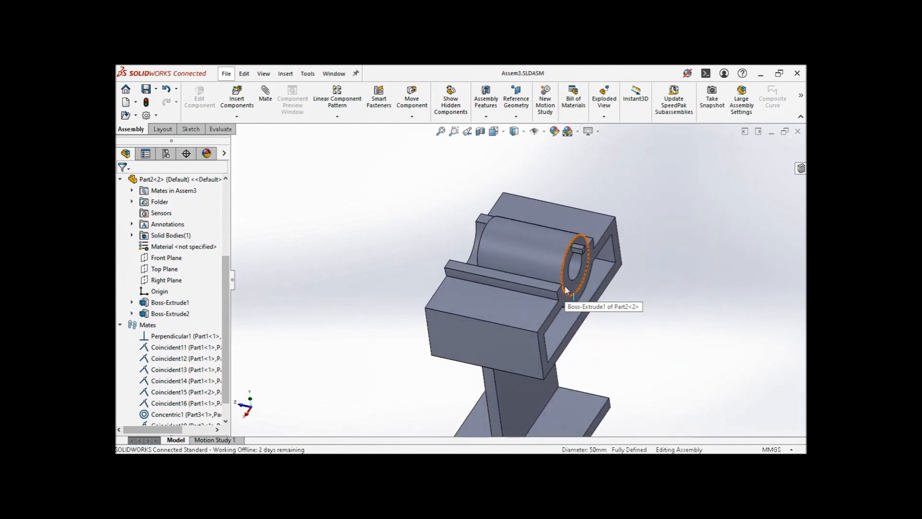
pyautogui.click(565, 286)
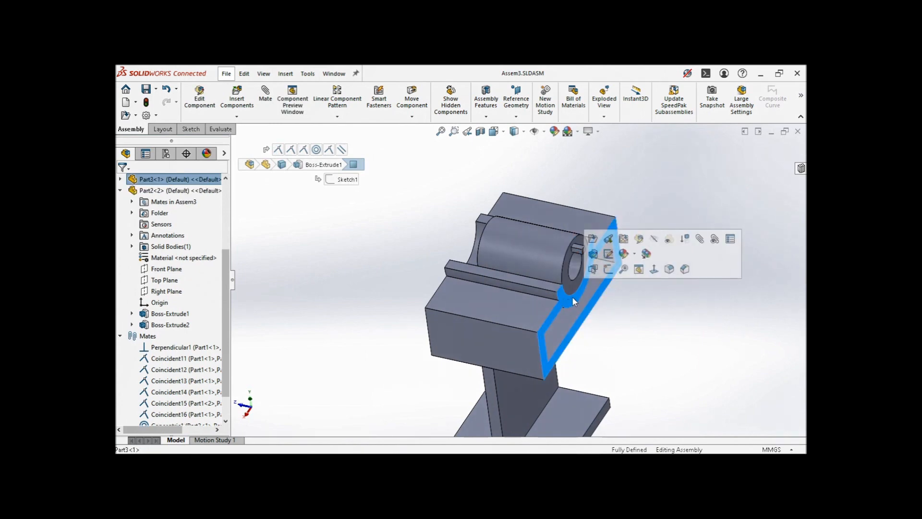
pyautogui.scroll(-3, 572, 301)
pyautogui.click(675, 330)
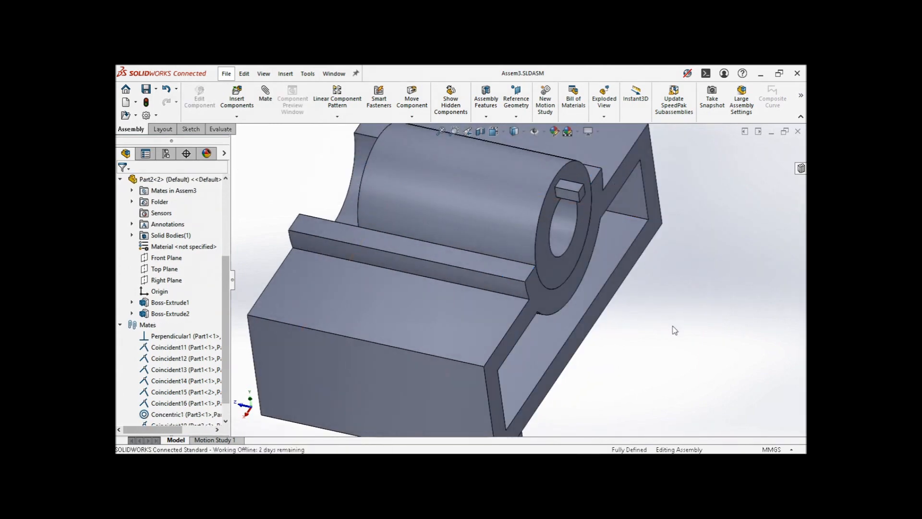
pyautogui.click(553, 272)
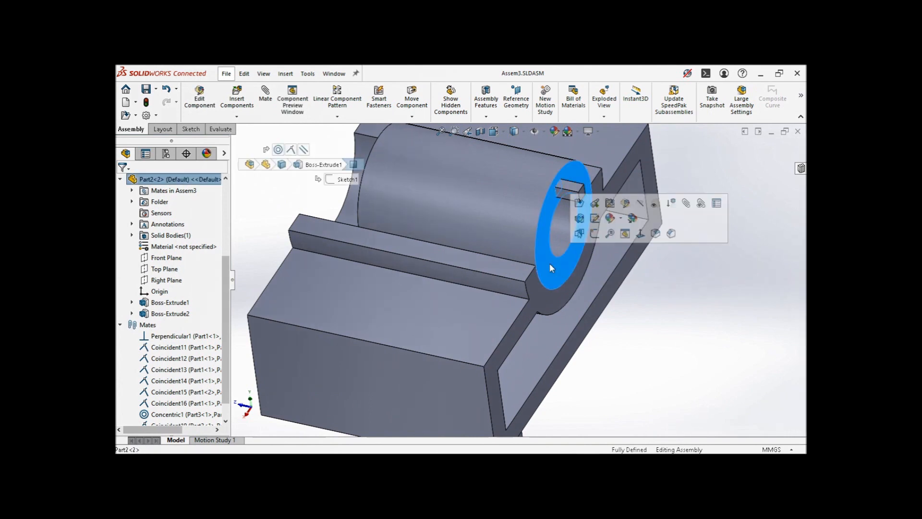
pyautogui.click(132, 191)
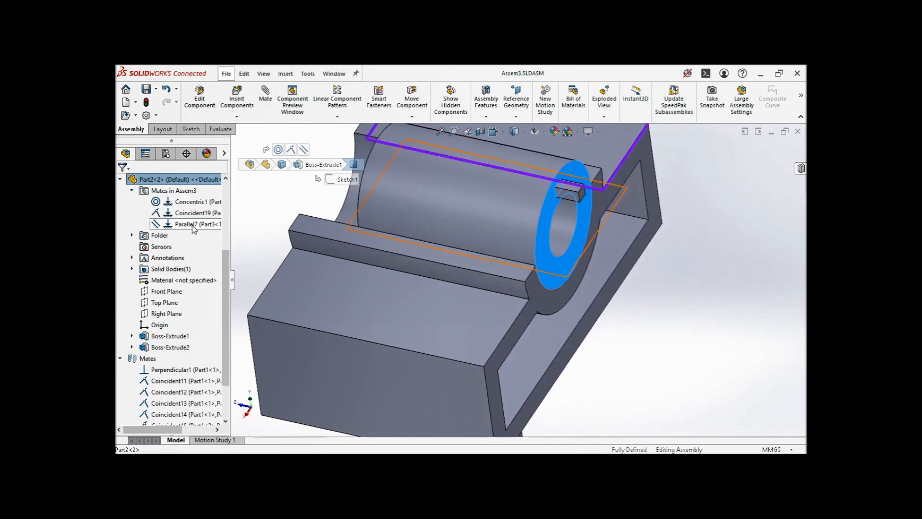
pyautogui.click(193, 203)
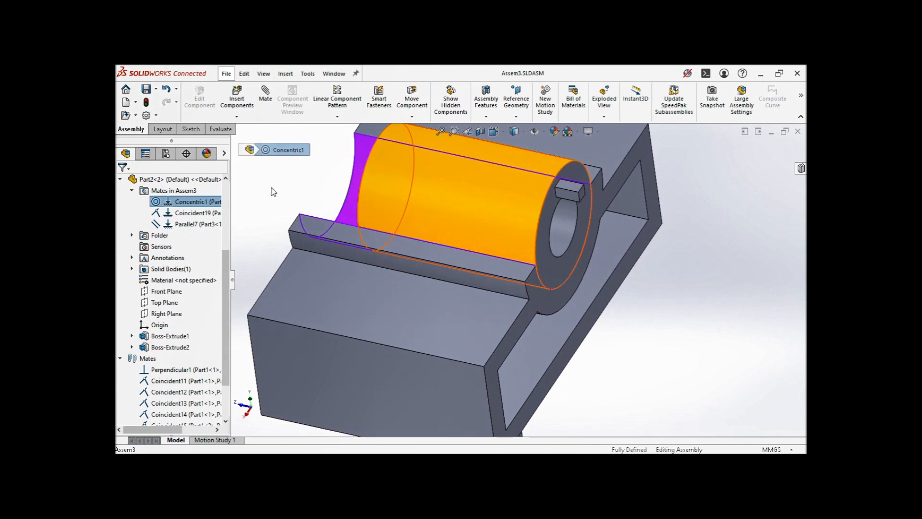
pyautogui.click(194, 212)
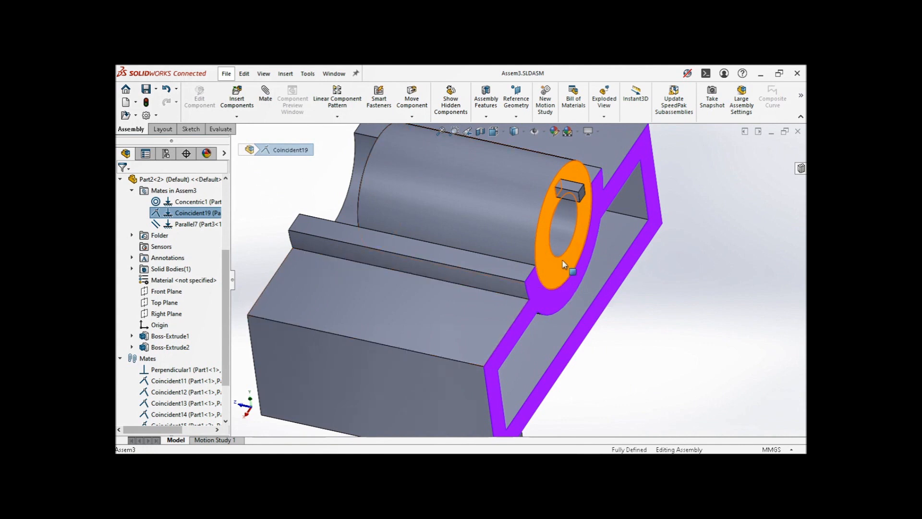
# - Delete the coincident mate between the tube and bracket end faces, and slide the tube inward along the groove
pyautogui.scroll(-2, 547, 281)
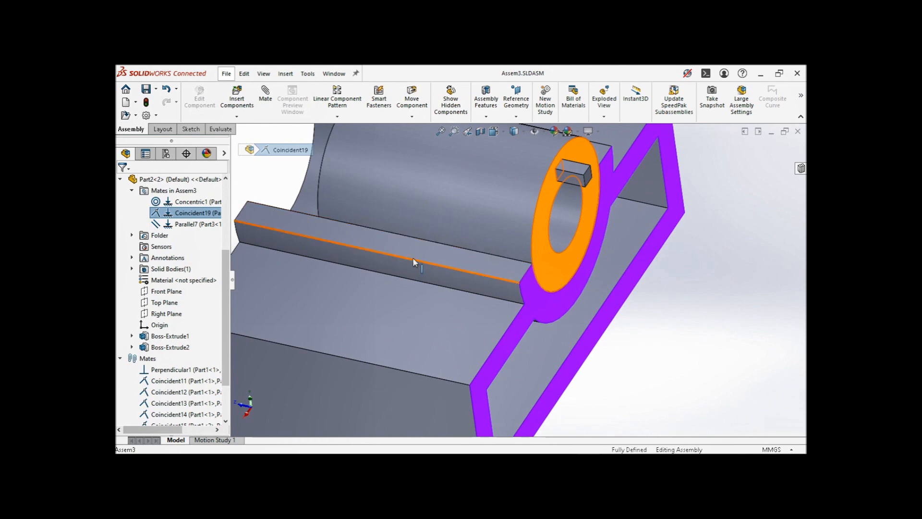
pyautogui.click(240, 193)
pyautogui.click(217, 216)
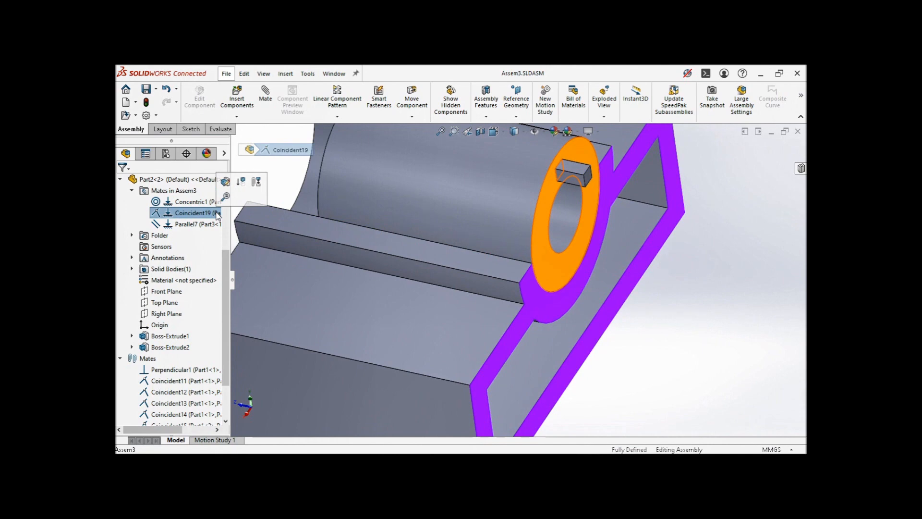
pyautogui.press('Delete')
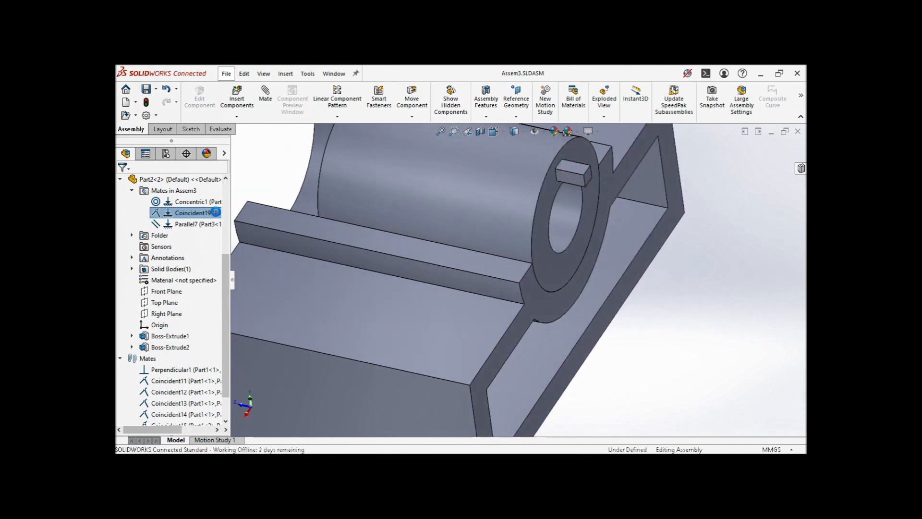
pyautogui.moveTo(469, 203); pyautogui.dragTo(438, 222)
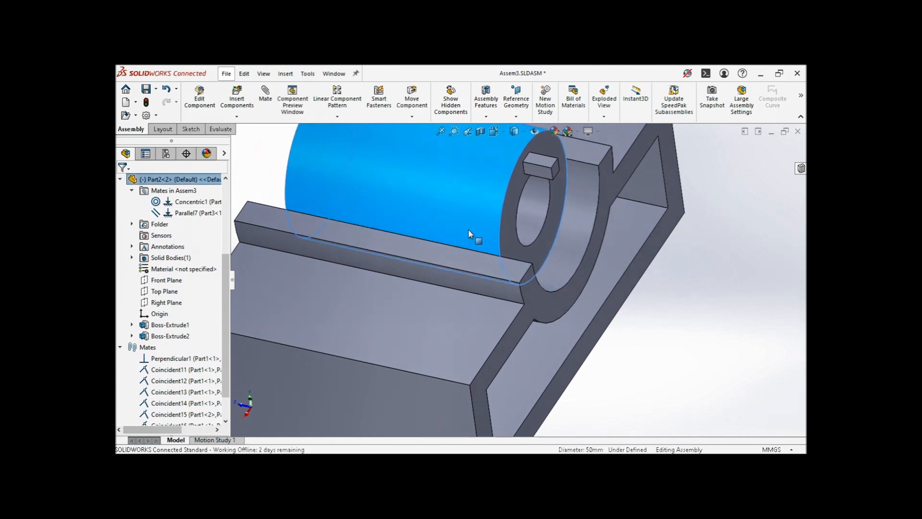
pyautogui.click(788, 313)
# - Set up a 10 mm distance mate between the tube's ring-shaped end face and the bracket's end face
pyautogui.click(265, 96)
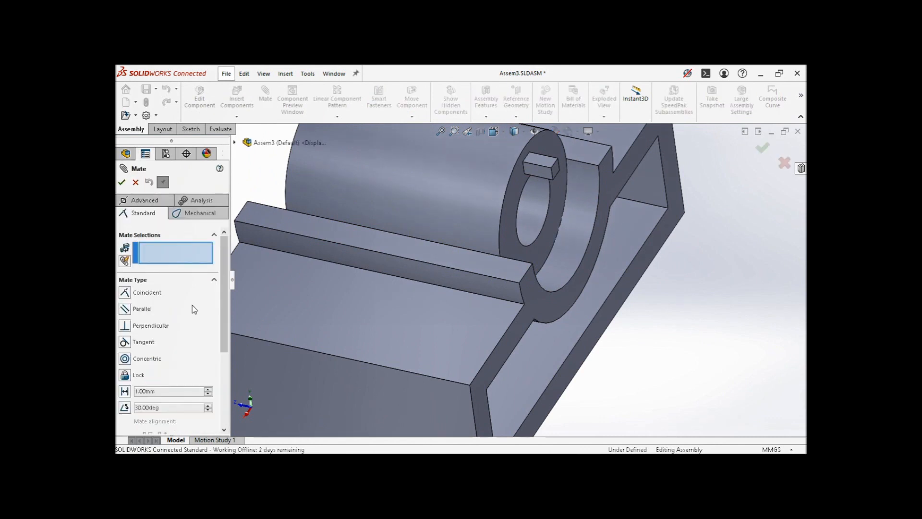
pyautogui.click(124, 389)
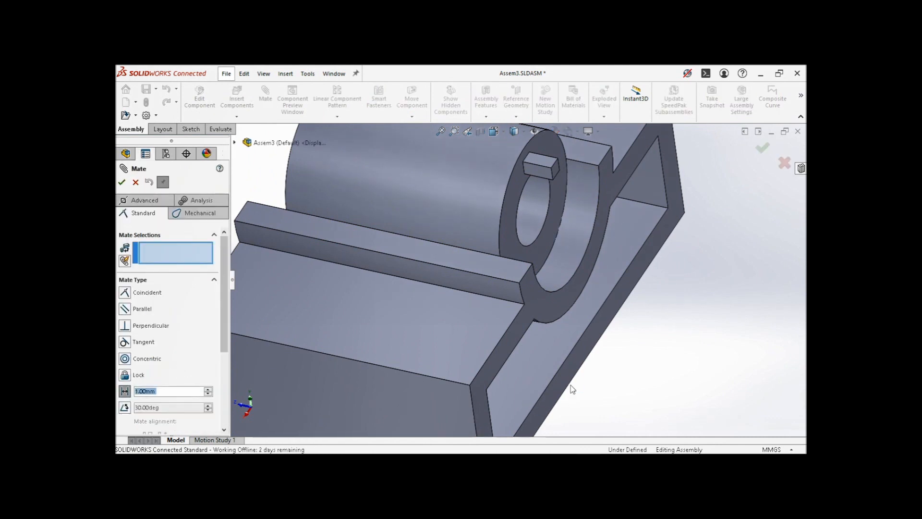
pyautogui.click(536, 243)
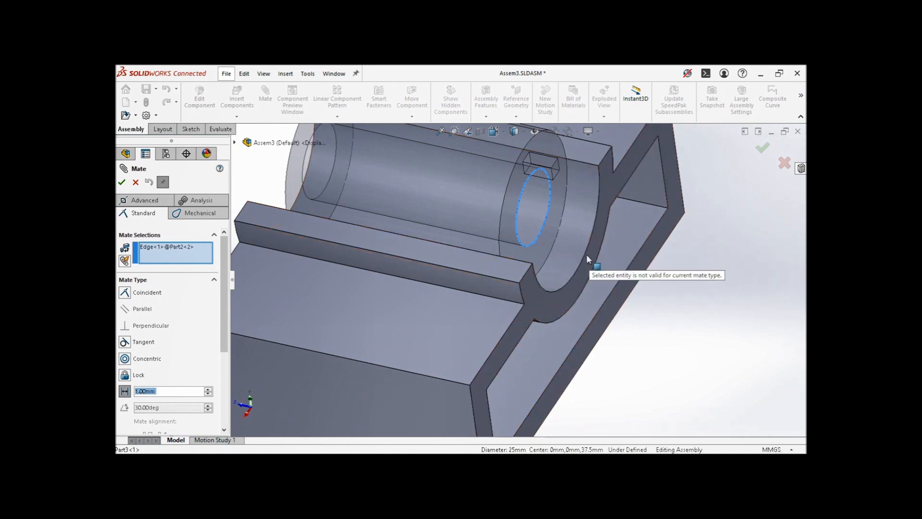
pyautogui.rightClick(202, 245)
pyautogui.click(201, 258)
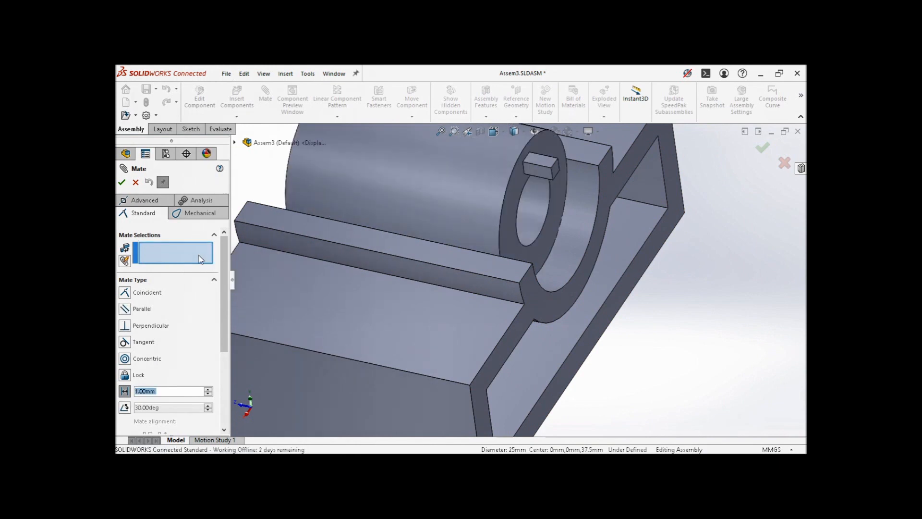
pyautogui.click(537, 248)
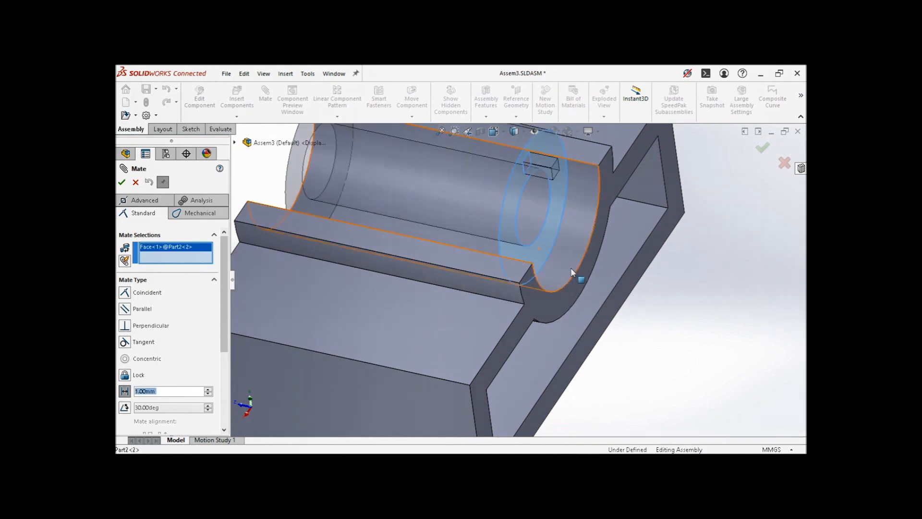
pyautogui.click(583, 277)
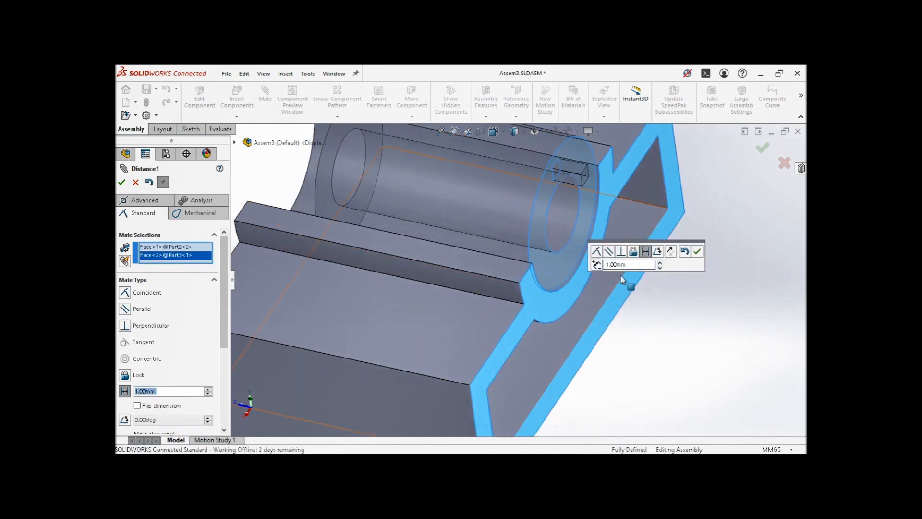
pyautogui.moveTo(637, 265); pyautogui.dragTo(623, 265)
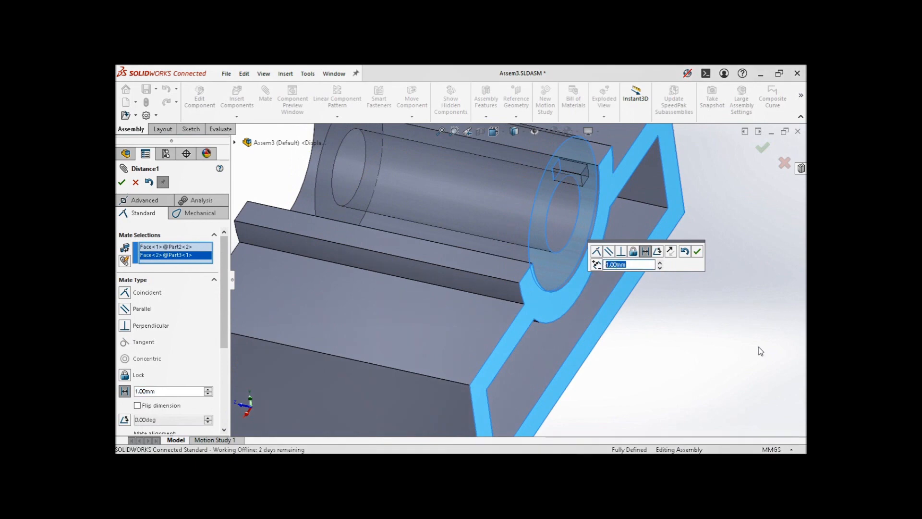
pyautogui.press('Return')
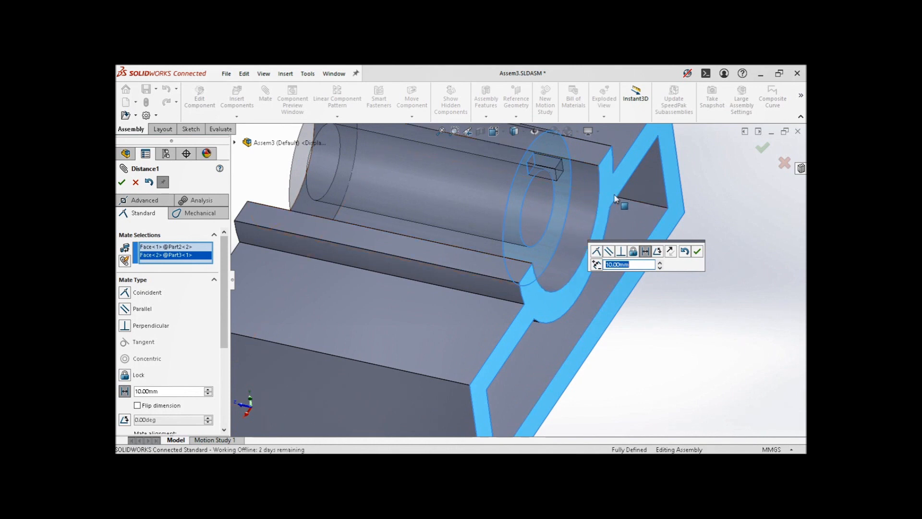
# - Flip the distance mate to the opposite side of the bracket's end face and back to compare both directions
pyautogui.scroll(1, 606, 205)
pyautogui.scroll(-1, 604, 205)
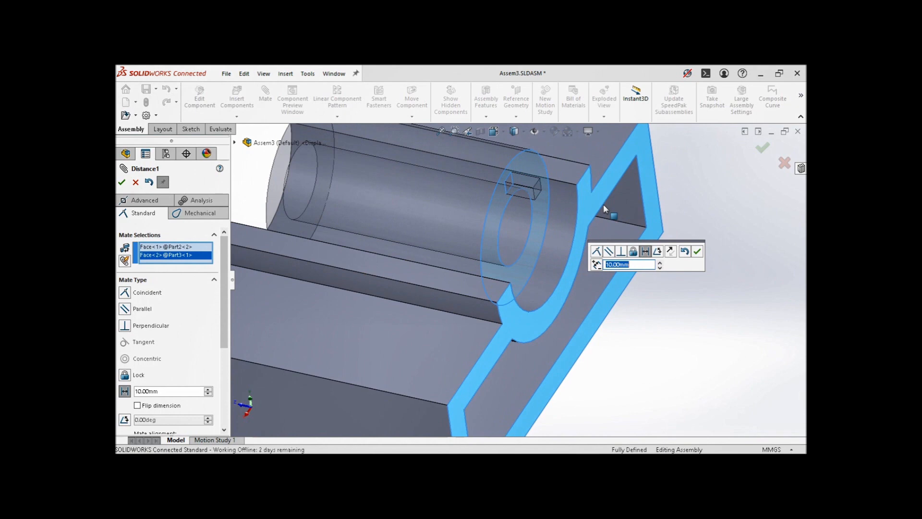
pyautogui.moveTo(579, 214)
pyautogui.mouseDown(button='middle')
pyautogui.moveTo(612, 213)
pyautogui.moveTo(581, 216)
pyautogui.mouseUp(button='middle')
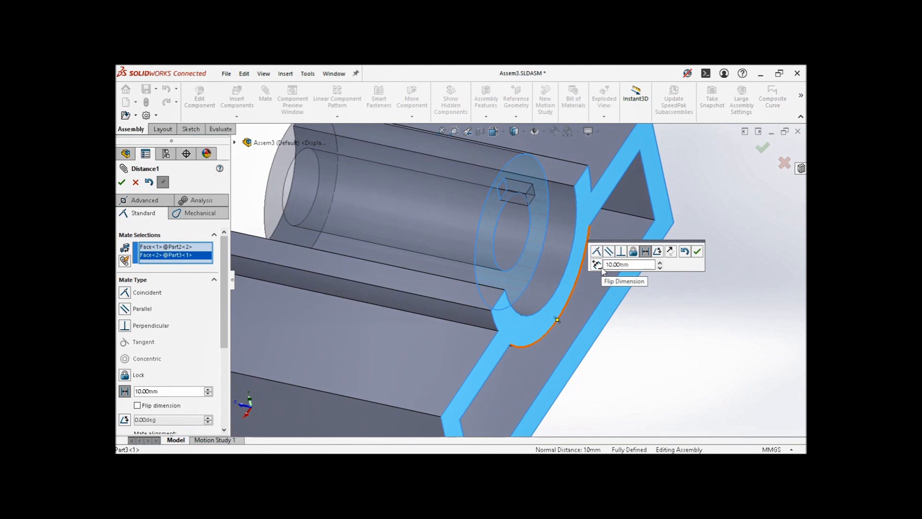
pyautogui.moveTo(564, 312)
pyautogui.mouseDown(button='middle')
pyautogui.moveTo(571, 288)
pyautogui.moveTo(574, 308)
pyautogui.mouseUp(button='middle')
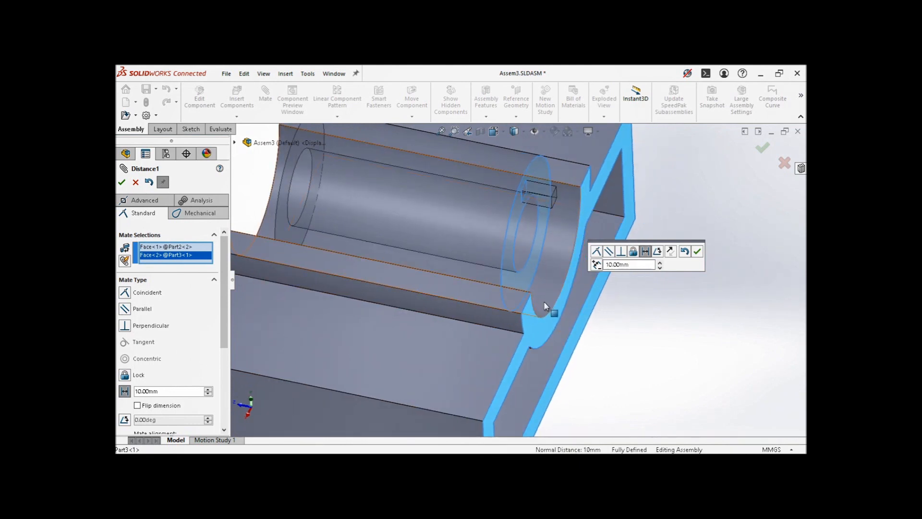
pyautogui.click(597, 264)
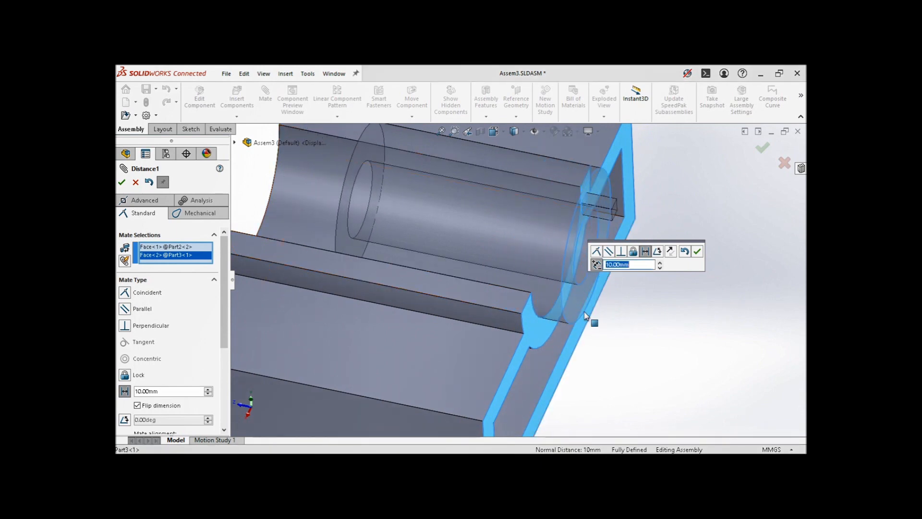
pyautogui.click(596, 264)
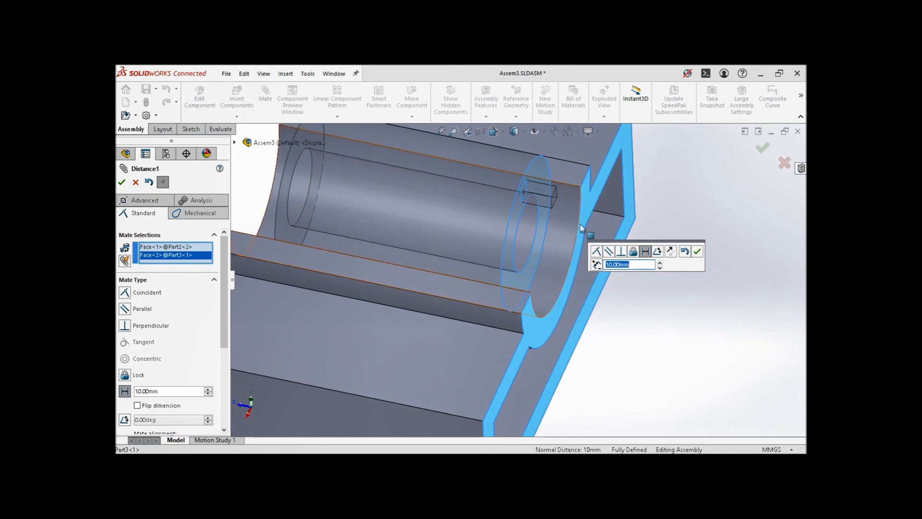
# - Accept the distance mate between the tube and bracket, and close the Mate command
pyautogui.click(696, 251)
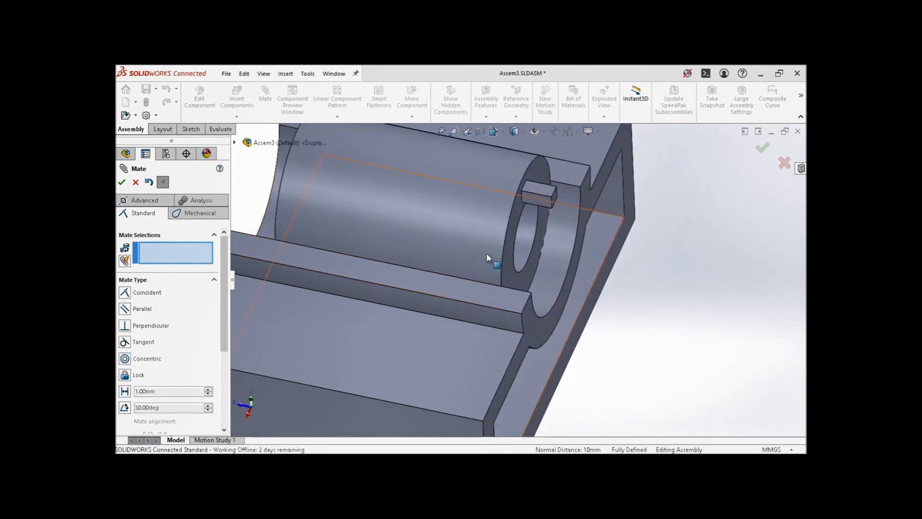
pyautogui.click(121, 182)
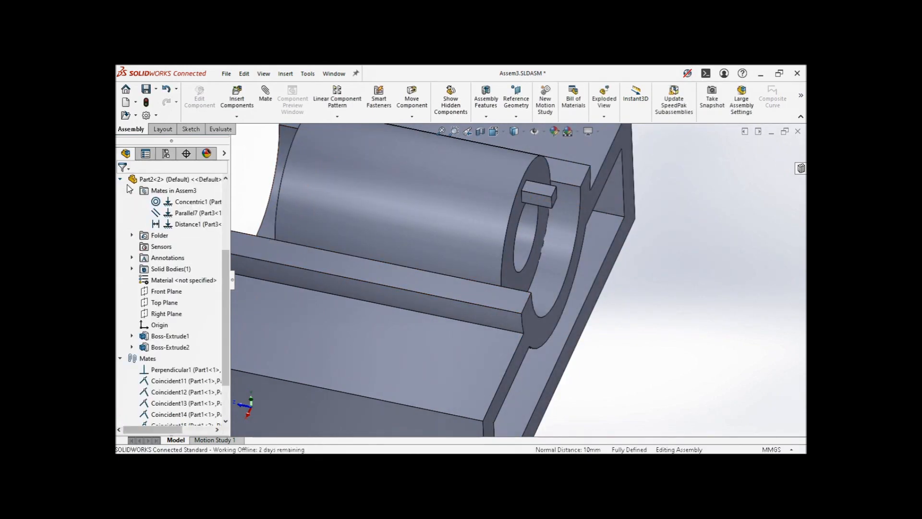
pyautogui.scroll(-5, 456, 258)
pyautogui.moveTo(451, 267); pyautogui.dragTo(512, 304, button='middle')
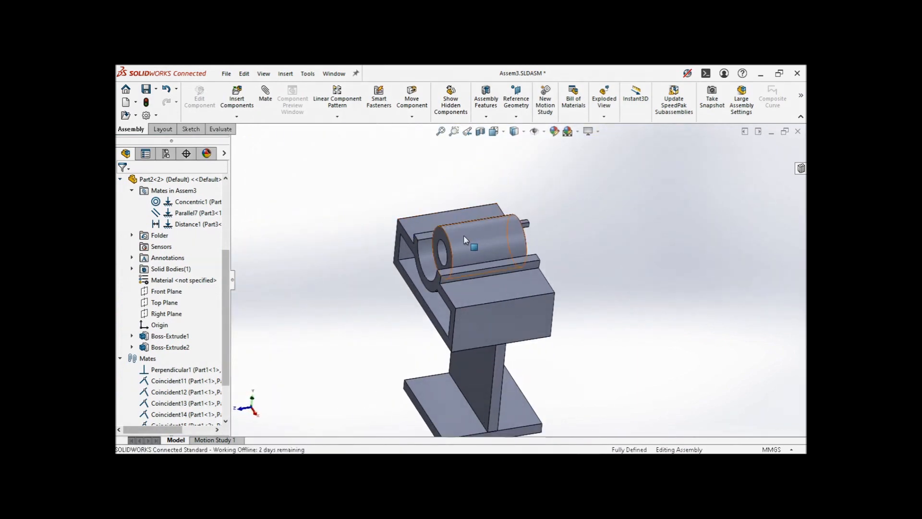
pyautogui.scroll(-2, 463, 235)
pyautogui.click(269, 99)
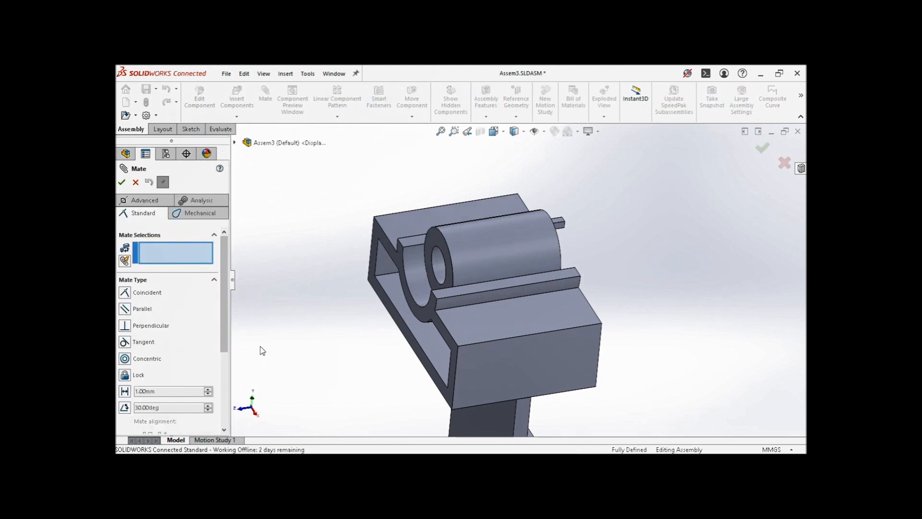
pyautogui.moveTo(224, 339); pyautogui.dragTo(226, 288)
pyautogui.click(136, 183)
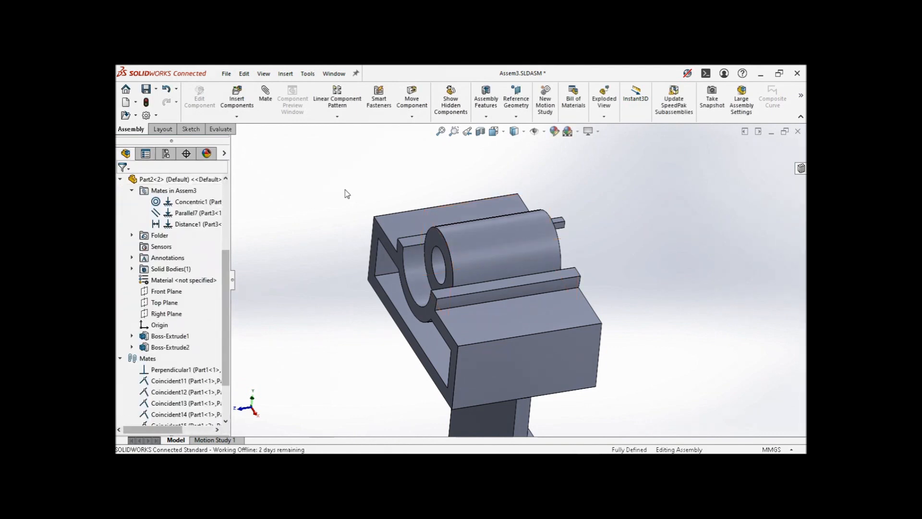
# - Insert another Part1 plate into the assembly and move it clear of the stand's base plate
pyautogui.click(243, 100)
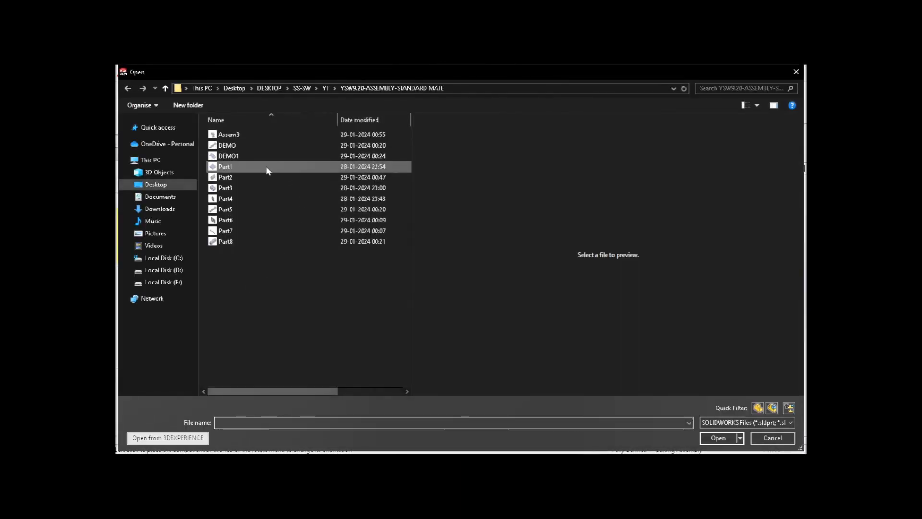
pyautogui.click(267, 169)
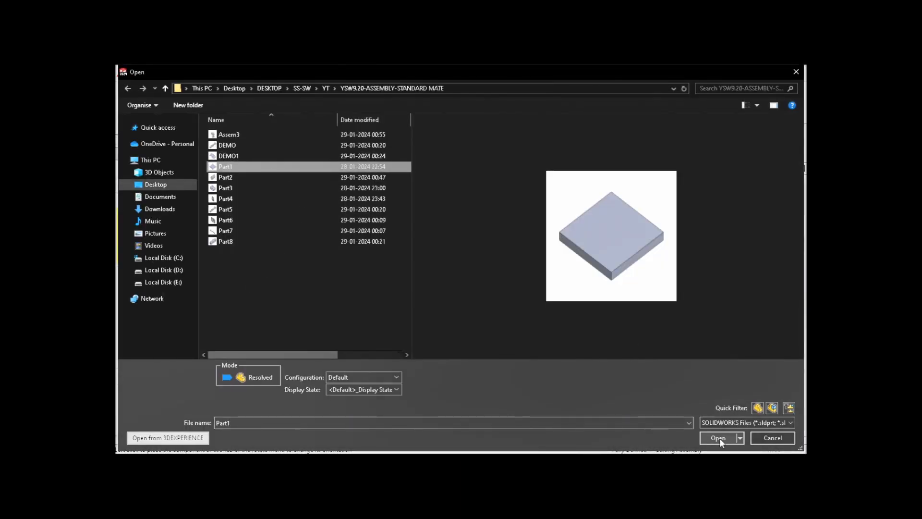
pyautogui.click(718, 438)
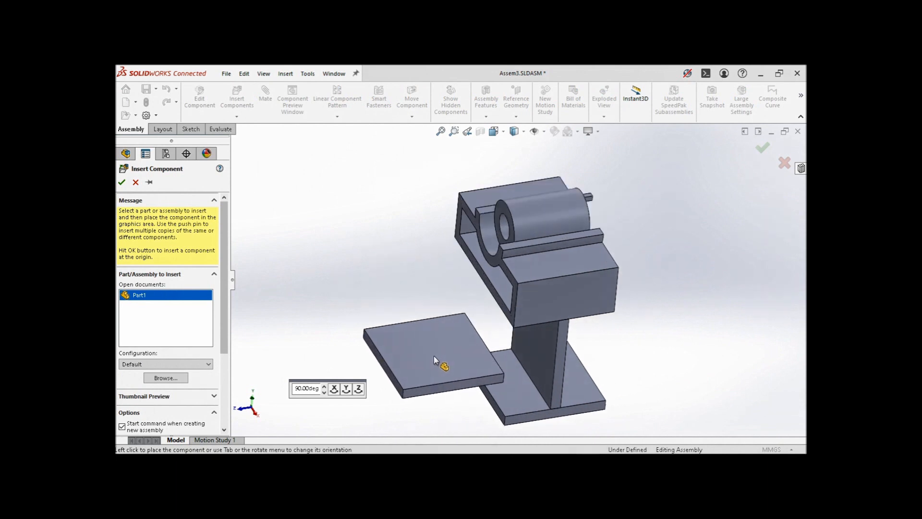
pyautogui.click(485, 364)
pyautogui.moveTo(483, 364); pyautogui.dragTo(311, 318)
# - Add a coincident mate between the new plate's lower side edge and the base plate's upper side edge
pyautogui.moveTo(480, 405); pyautogui.dragTo(421, 389, button='middle')
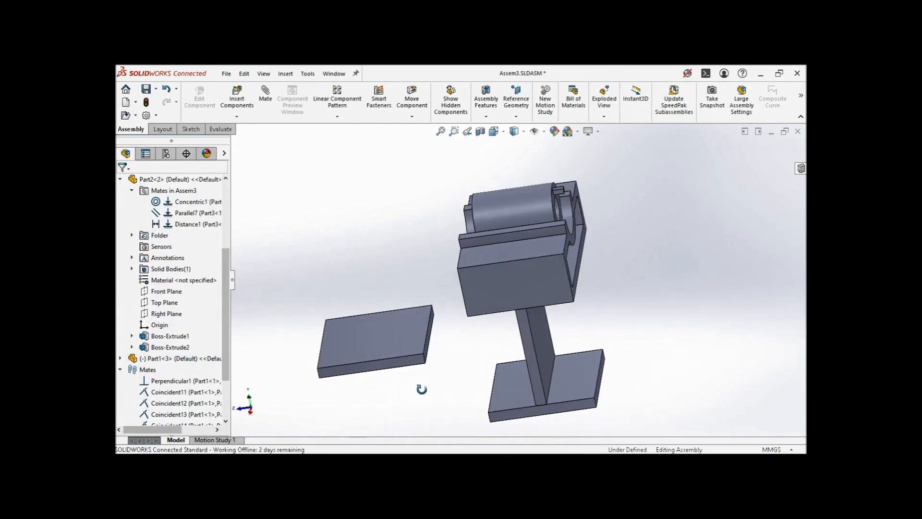
pyautogui.scroll(-4, 472, 361)
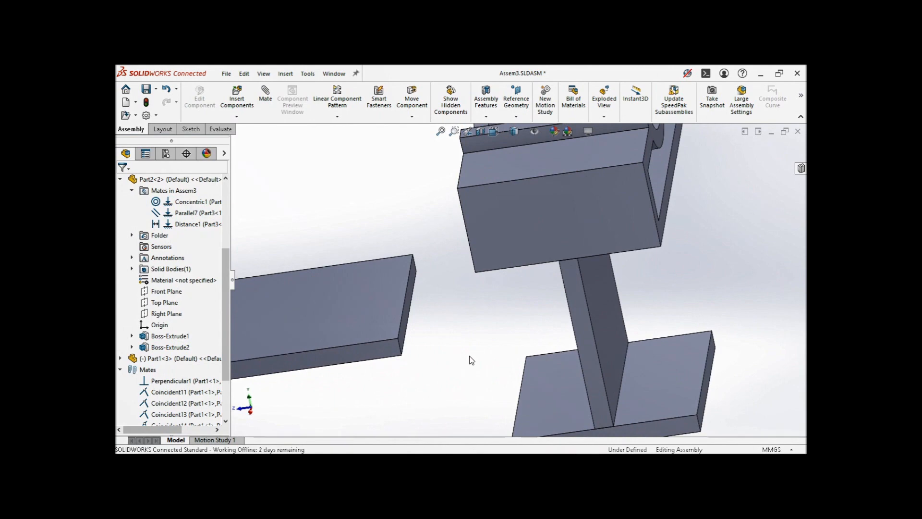
pyautogui.click(408, 321)
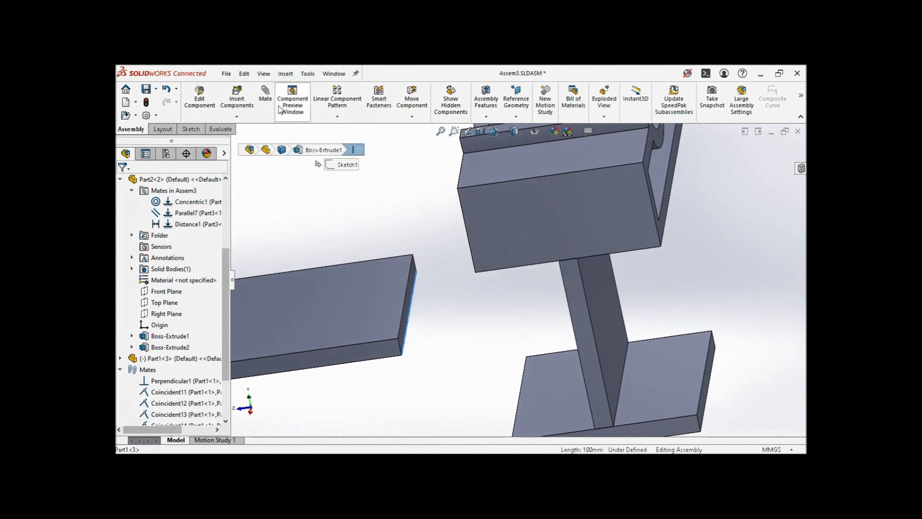
pyautogui.click(265, 96)
pyautogui.scroll(3, 494, 319)
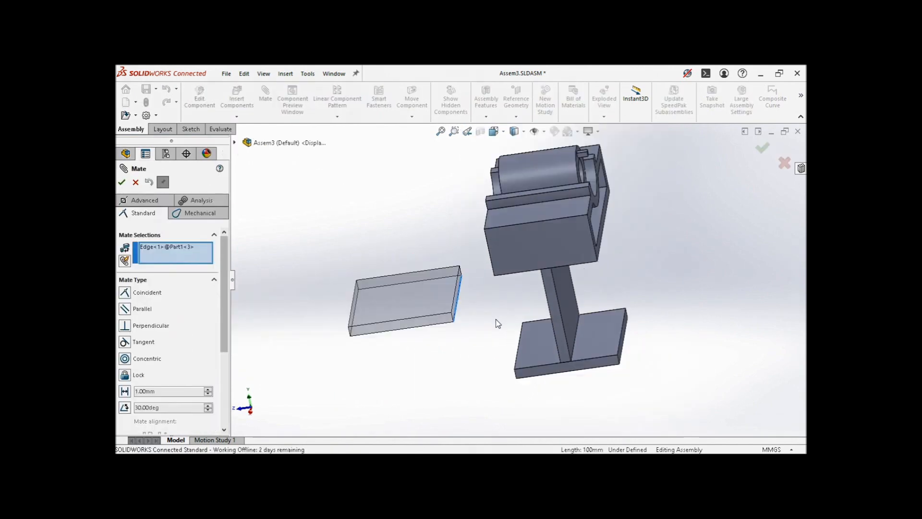
pyautogui.scroll(-3, 513, 347)
pyautogui.click(511, 344)
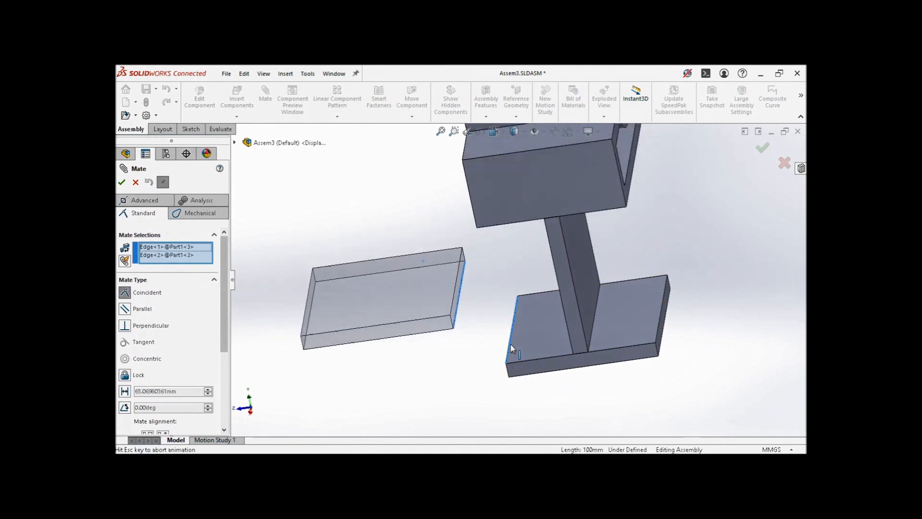
pyautogui.click(637, 370)
# - Mate the new plate's lower corner vertex coincident with the base plate's upper corner, and close the Mate command
pyautogui.moveTo(572, 355); pyautogui.dragTo(530, 360, button='middle')
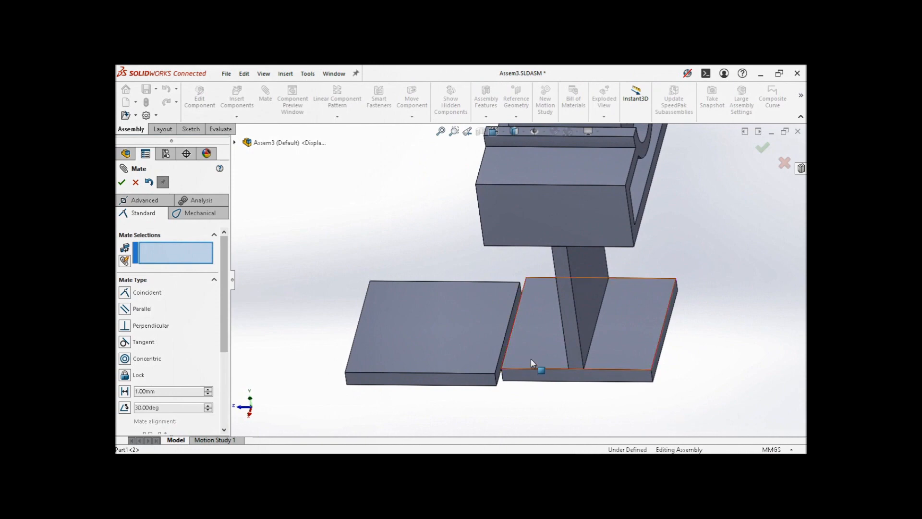
pyautogui.scroll(-3, 526, 363)
pyautogui.scroll(-5, 476, 395)
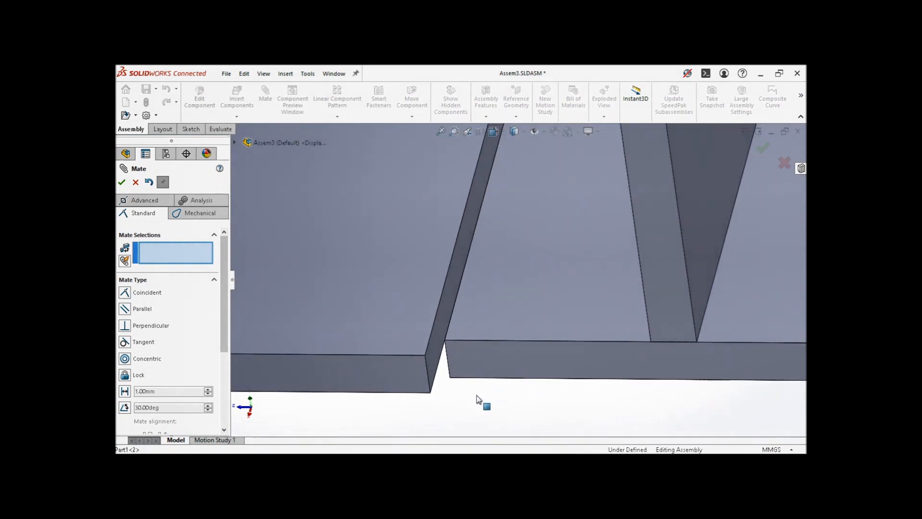
pyautogui.click(430, 393)
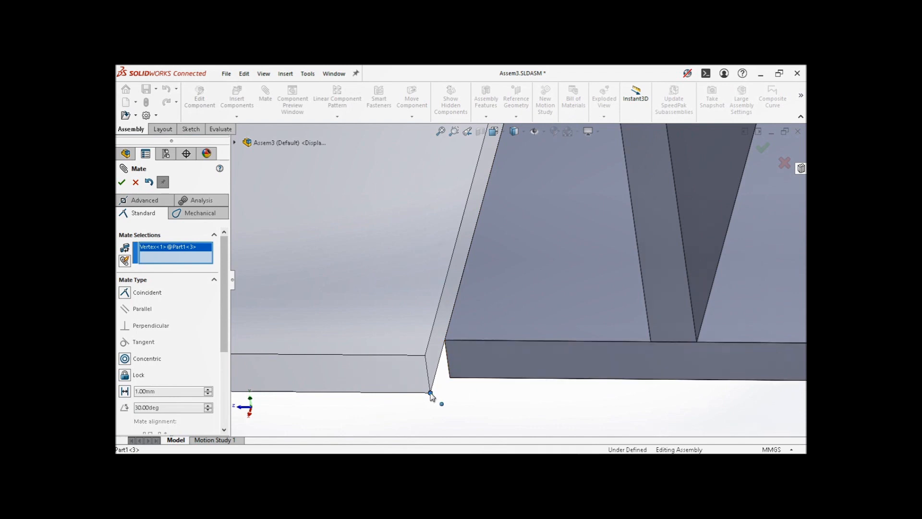
pyautogui.click(455, 340)
pyautogui.click(443, 355)
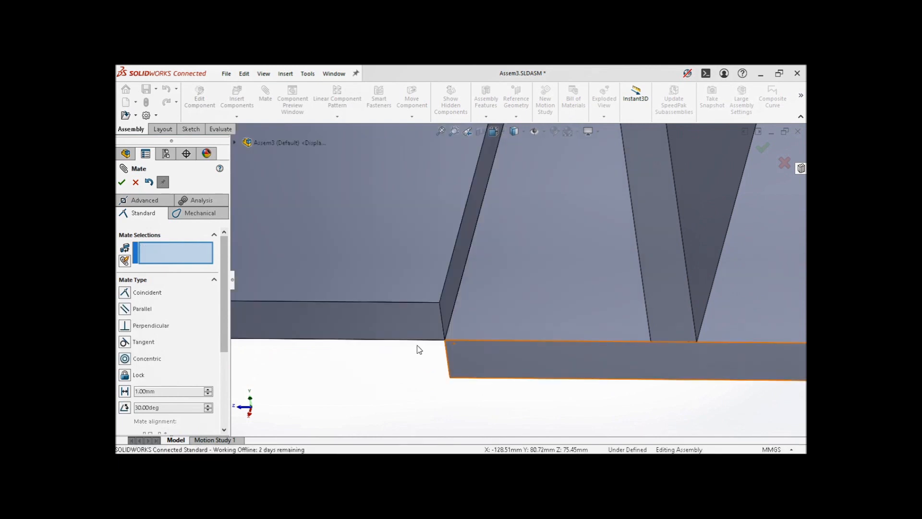
pyautogui.click(123, 182)
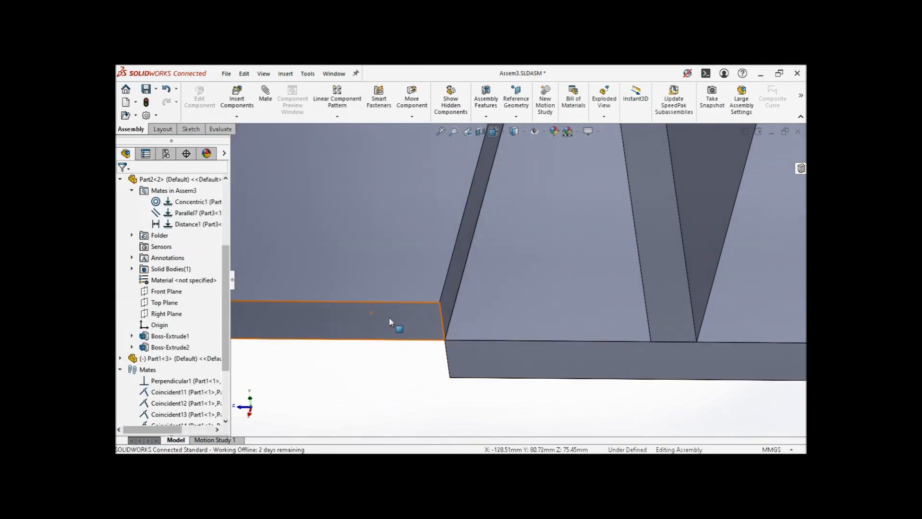
# - Tilt the new plate slightly about the shared edge to test its remaining rotational freedom
pyautogui.scroll(5, 392, 318)
pyautogui.click(421, 243)
pyautogui.moveTo(422, 243); pyautogui.dragTo(427, 235)
pyautogui.moveTo(428, 234); pyautogui.dragTo(451, 215, button='middle')
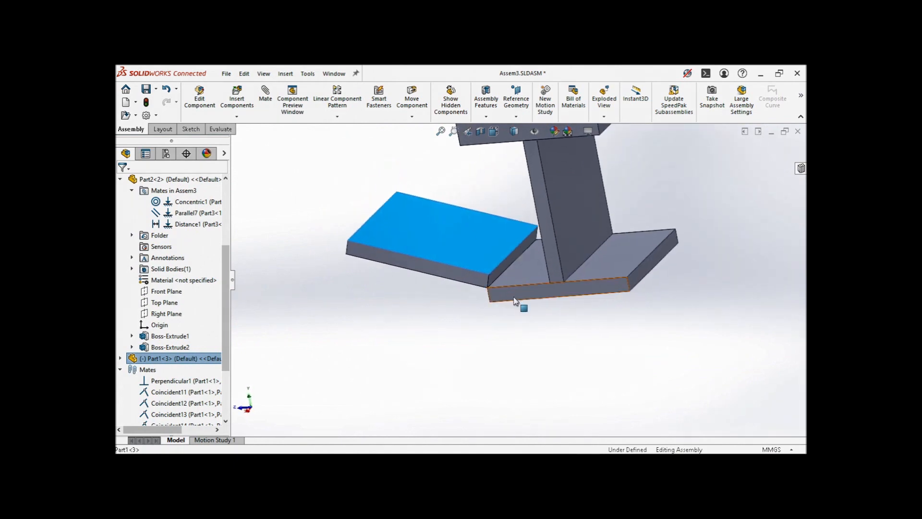
pyautogui.scroll(-3, 514, 303)
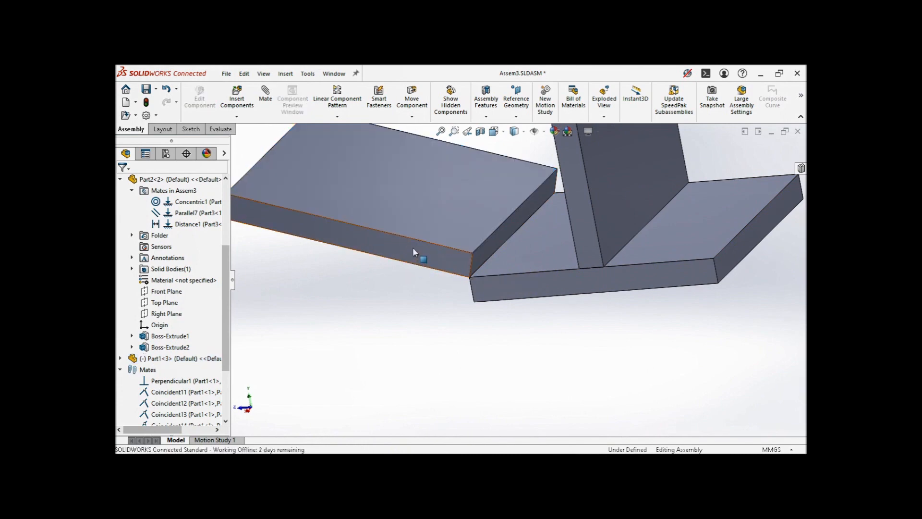
pyautogui.moveTo(413, 247); pyautogui.dragTo(383, 265)
pyautogui.click(431, 313)
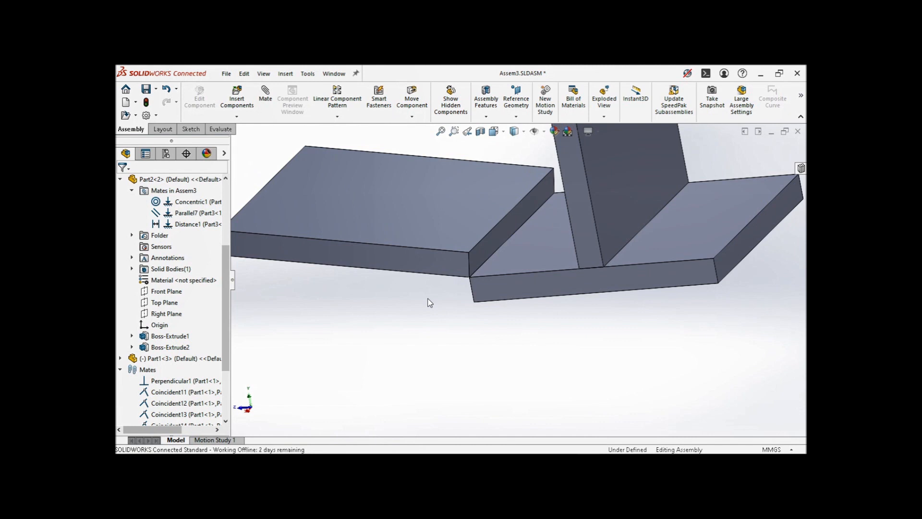
# - Swing the new plate down below the base plate and back up at an incline to examine its hinge motion
pyautogui.scroll(-3, 475, 272)
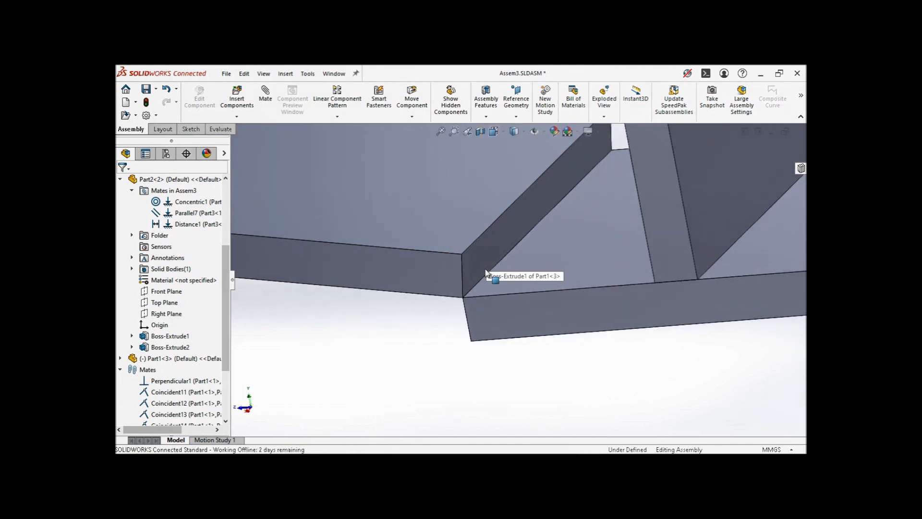
pyautogui.scroll(-2, 484, 289)
pyautogui.moveTo(414, 255); pyautogui.dragTo(417, 316)
pyautogui.moveTo(486, 301); pyautogui.dragTo(507, 306, button='middle')
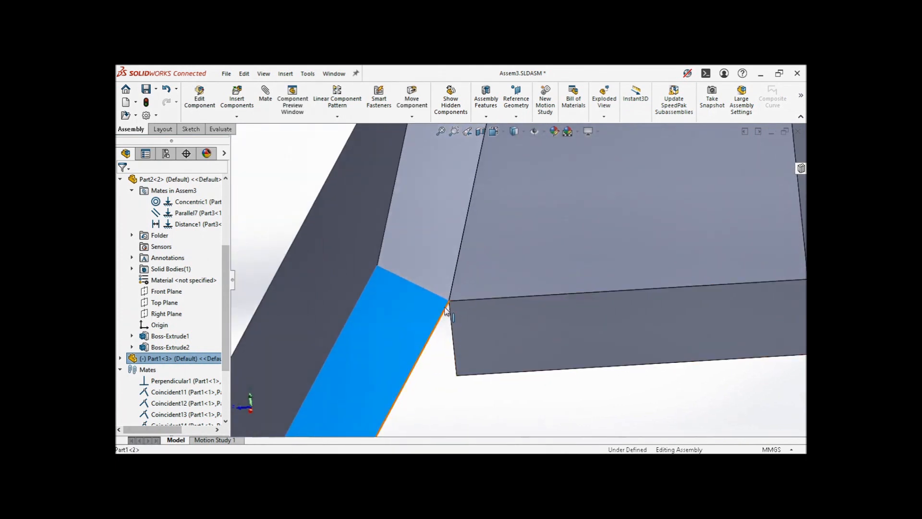
pyautogui.click(433, 374)
pyautogui.moveTo(402, 338); pyautogui.dragTo(425, 256)
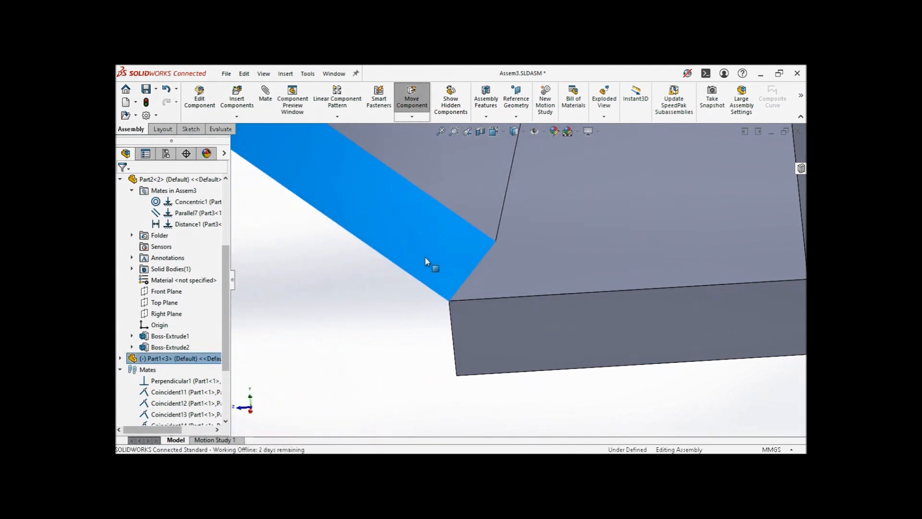
pyautogui.click(393, 335)
pyautogui.moveTo(396, 305); pyautogui.dragTo(378, 317, button='middle')
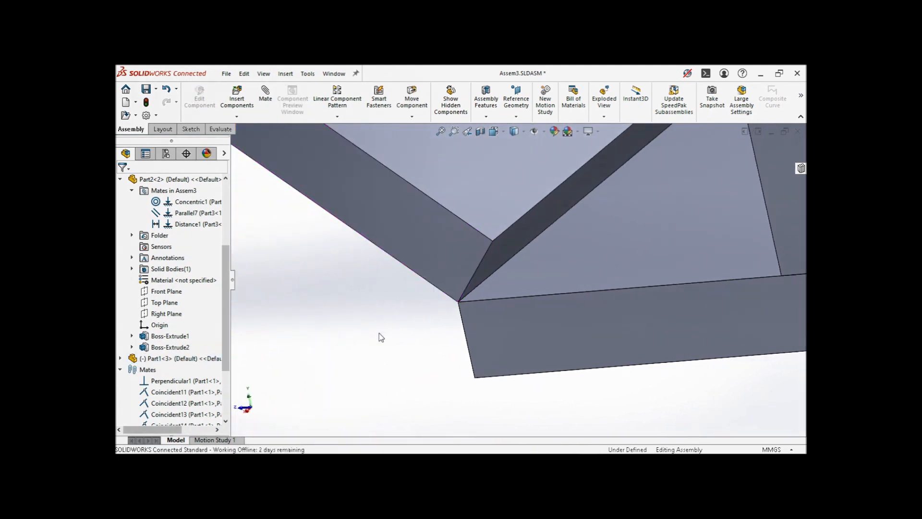
# - Set up a 30-degree angle mate between the new plate's side face and the base plate's top face
pyautogui.click(267, 96)
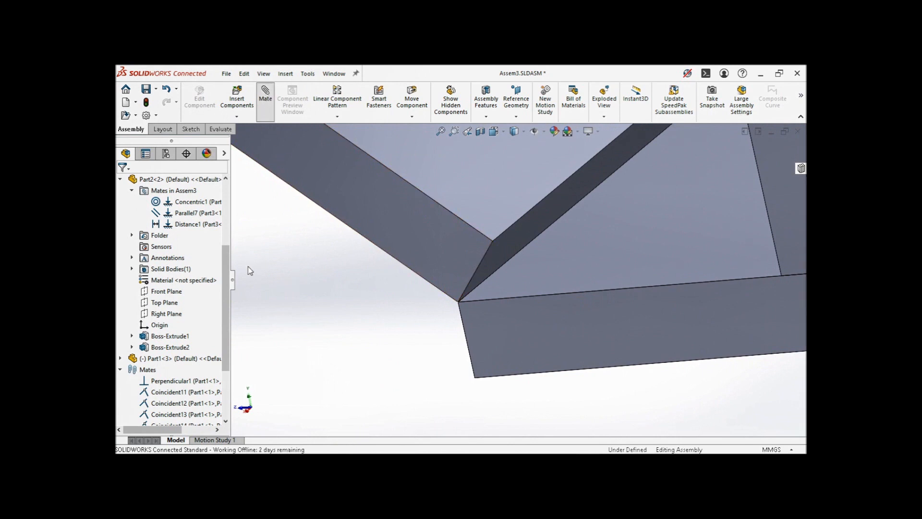
pyautogui.moveTo(225, 278); pyautogui.dragTo(226, 371)
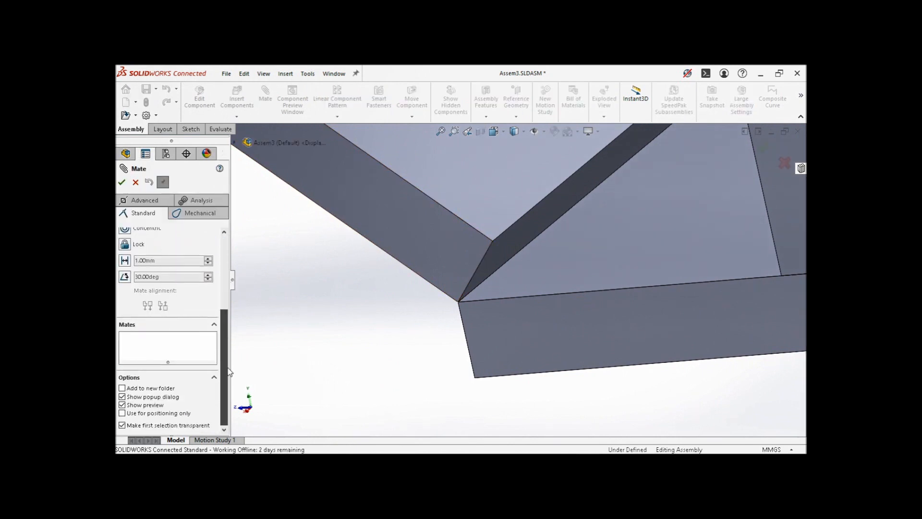
pyautogui.click(128, 278)
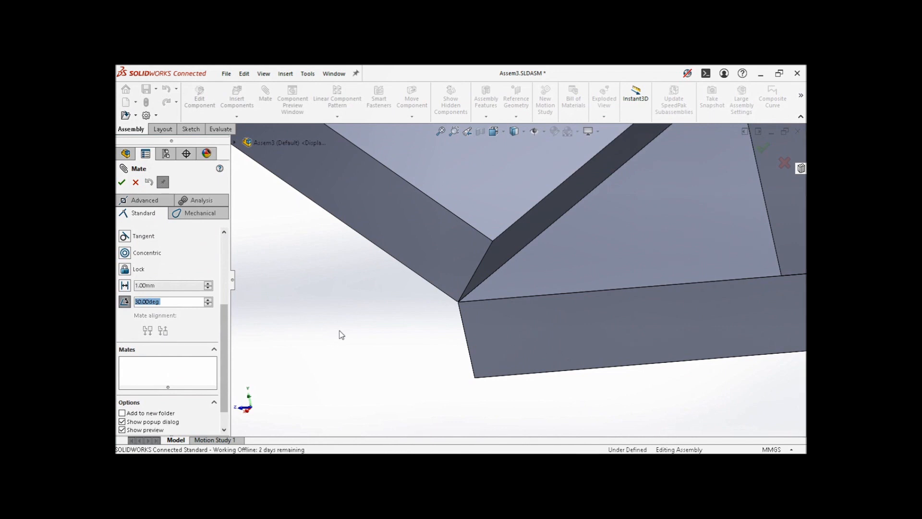
pyautogui.click(488, 257)
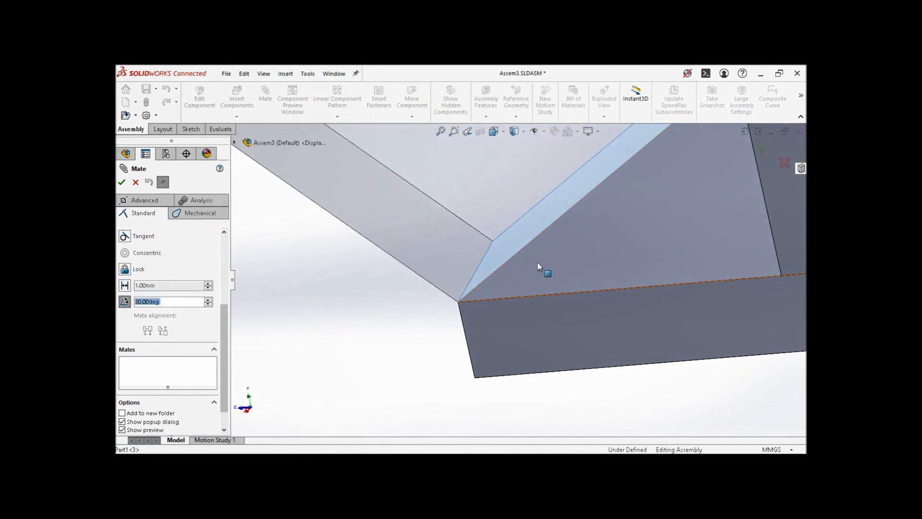
pyautogui.click(564, 271)
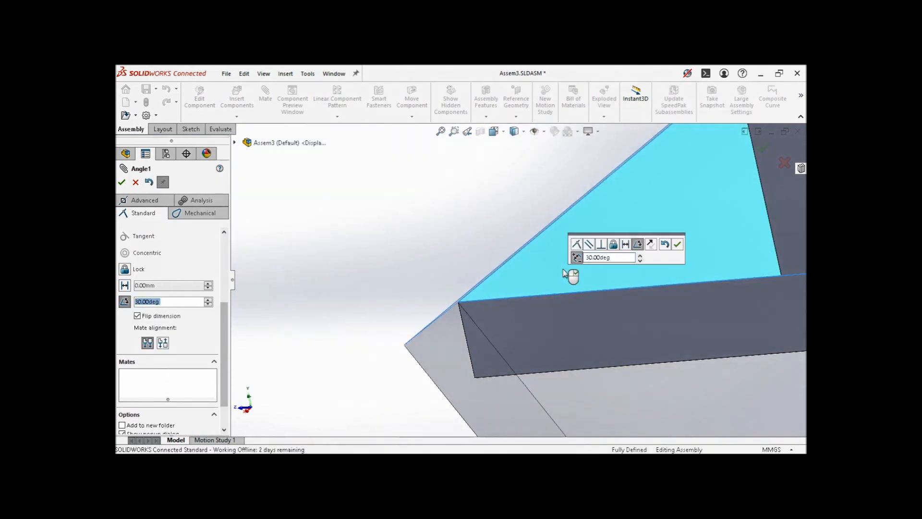
# - Cycle the 30-degree angle mate through its flipped dimension and alignment options to compare the plate orientations
pyautogui.click(578, 263)
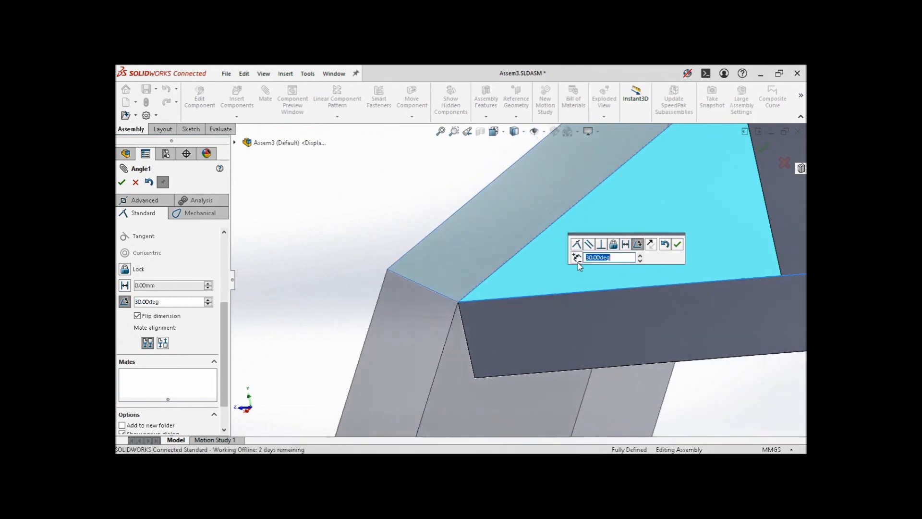
pyautogui.click(653, 245)
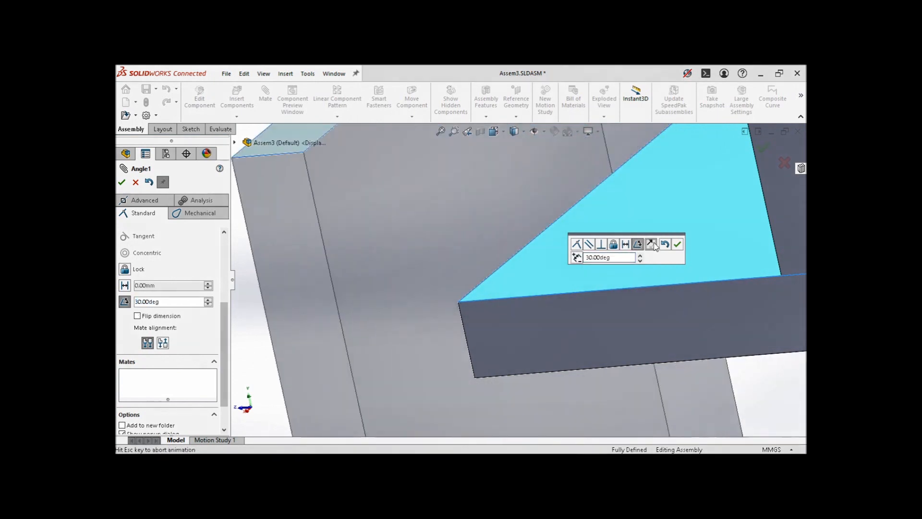
pyautogui.click(576, 257)
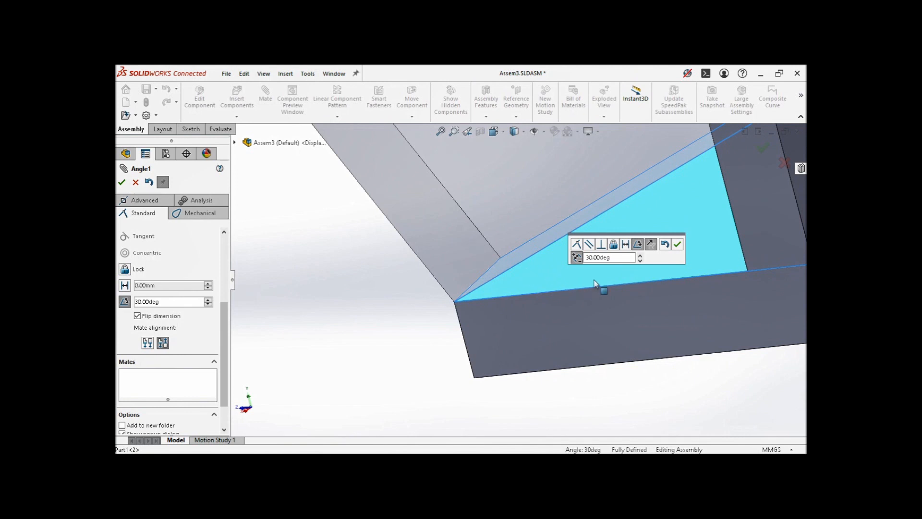
pyautogui.click(652, 245)
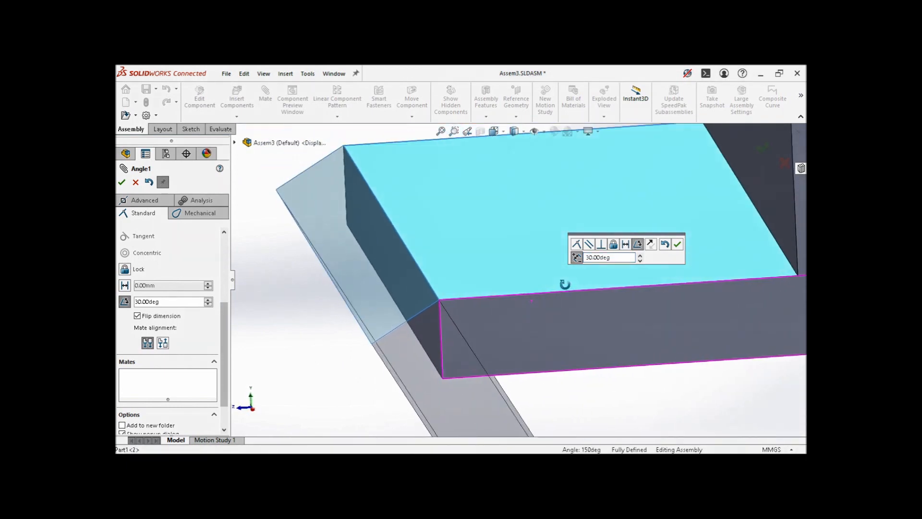
# - Compare the 30-degree angle mate's flip options in the Right view, ending with the mate alignment reversed and the dimension flipped
pyautogui.click(495, 132)
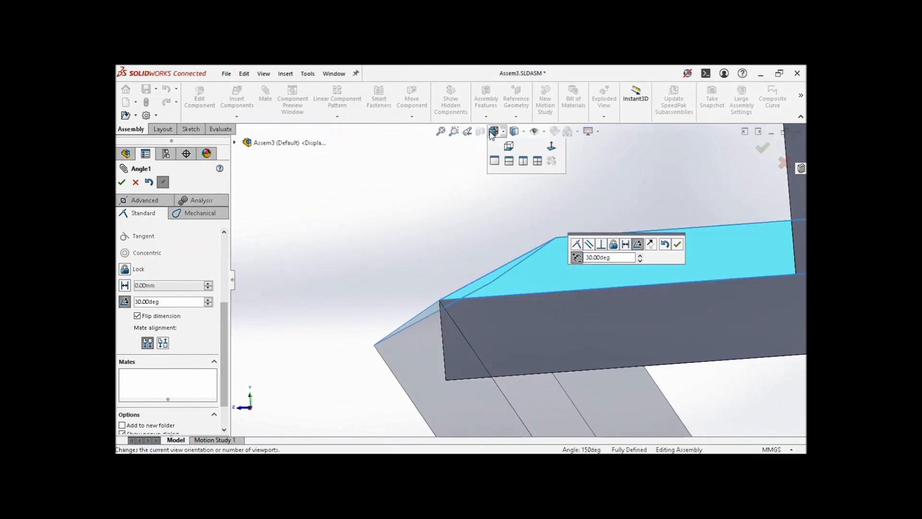
pyautogui.click(521, 175)
pyautogui.scroll(-1, 440, 316)
pyautogui.scroll(-5, 498, 335)
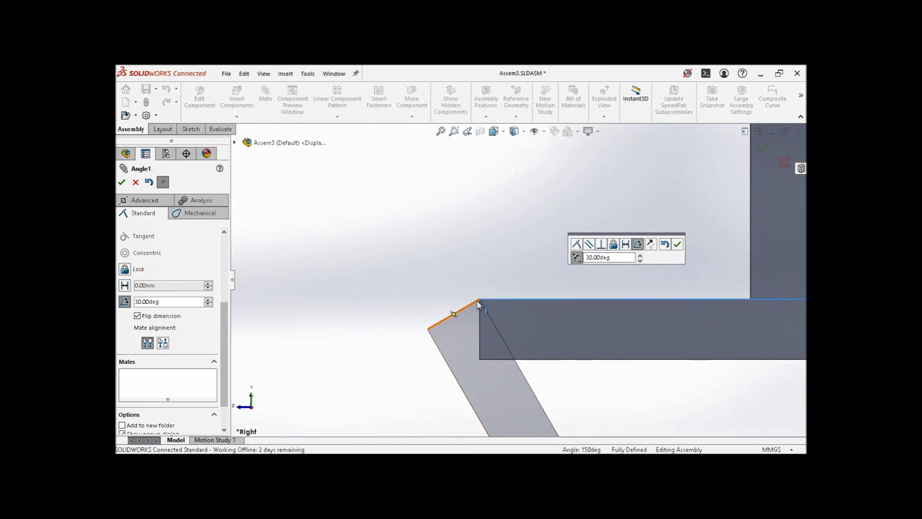
pyautogui.scroll(-3, 478, 303)
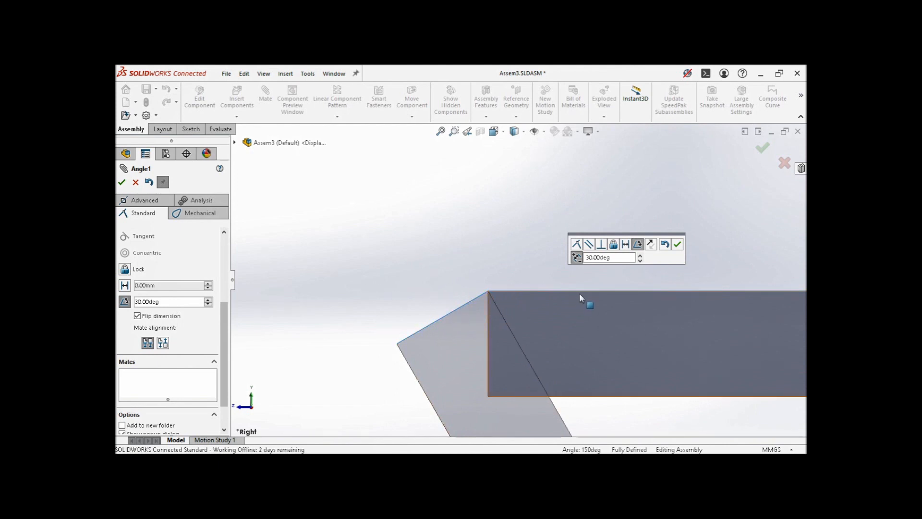
pyautogui.click(577, 258)
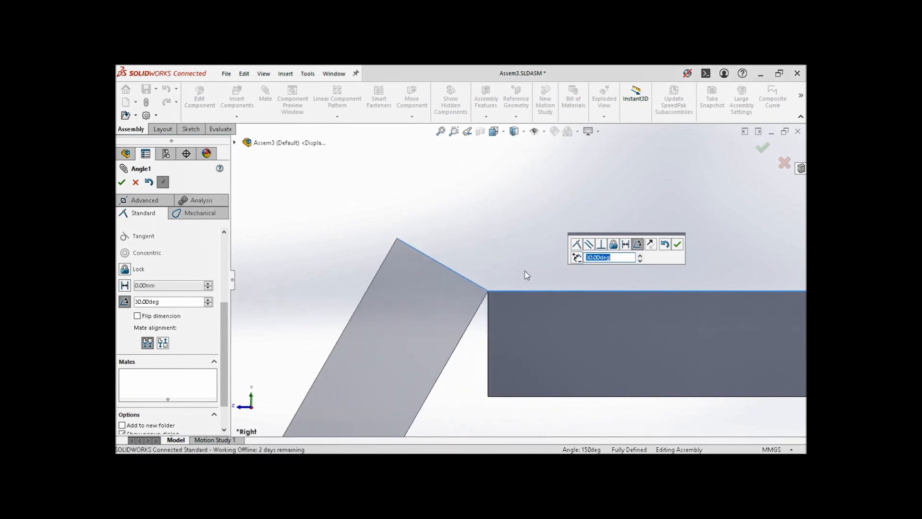
pyautogui.scroll(-2, 526, 274)
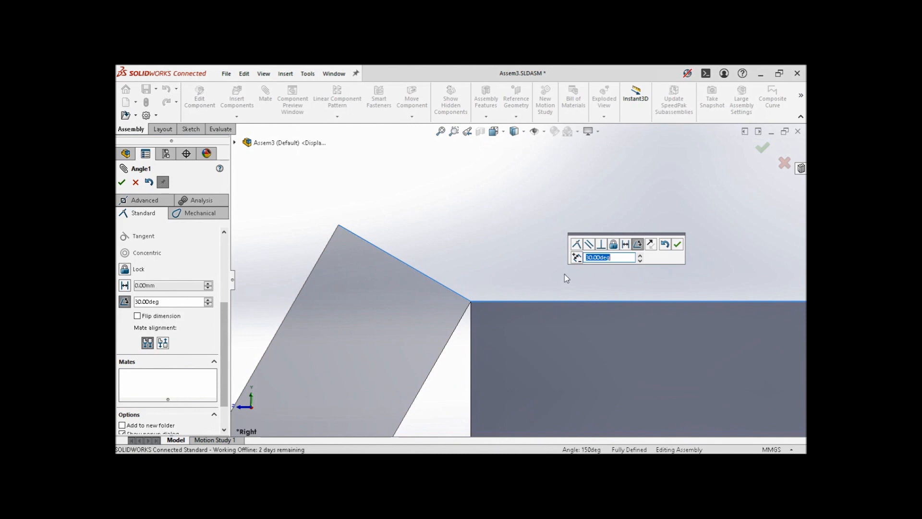
pyautogui.click(651, 245)
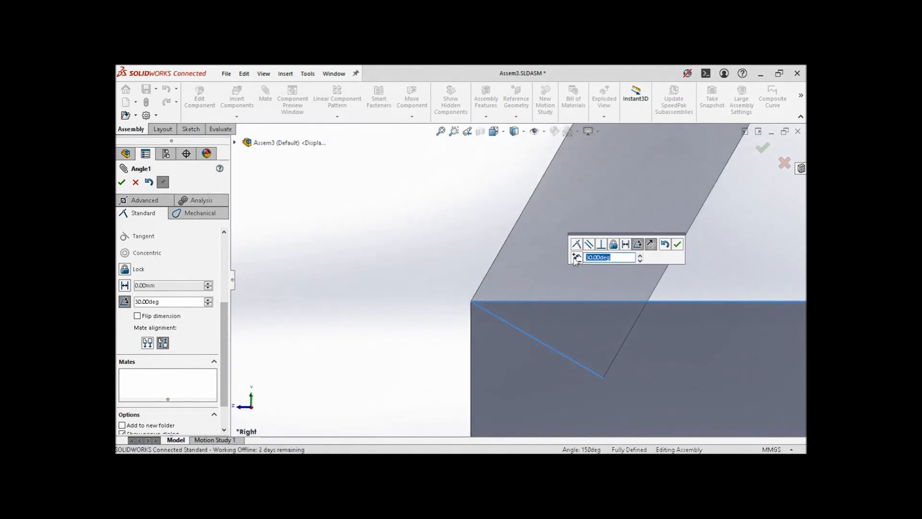
pyautogui.click(576, 258)
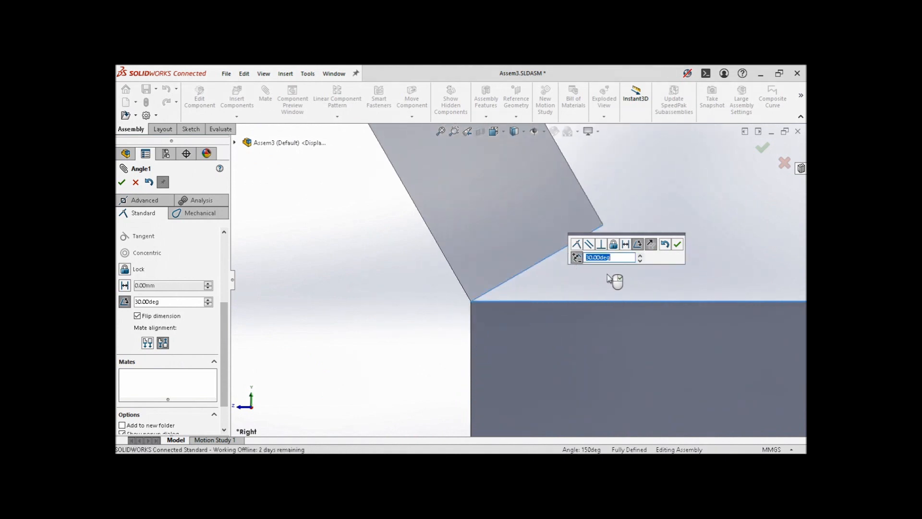
# - Set the angle mate between the new plate and the base plate to 45 degrees and finish mating
pyautogui.moveTo(579, 281)
pyautogui.mouseDown(button='middle')
pyautogui.moveTo(560, 274)
pyautogui.moveTo(569, 278)
pyautogui.mouseUp(button='middle')
pyautogui.moveTo(459, 260); pyautogui.dragTo(566, 343, button='middle')
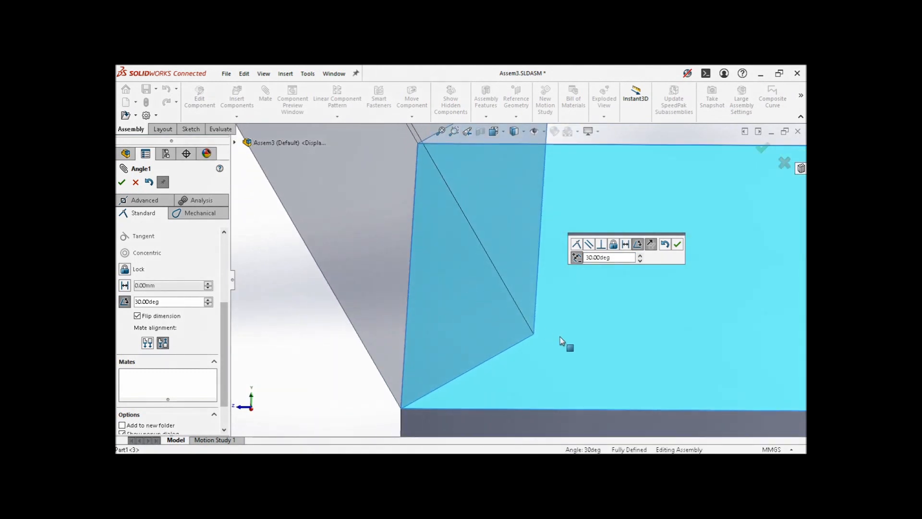
pyautogui.click(494, 131)
pyautogui.click(525, 176)
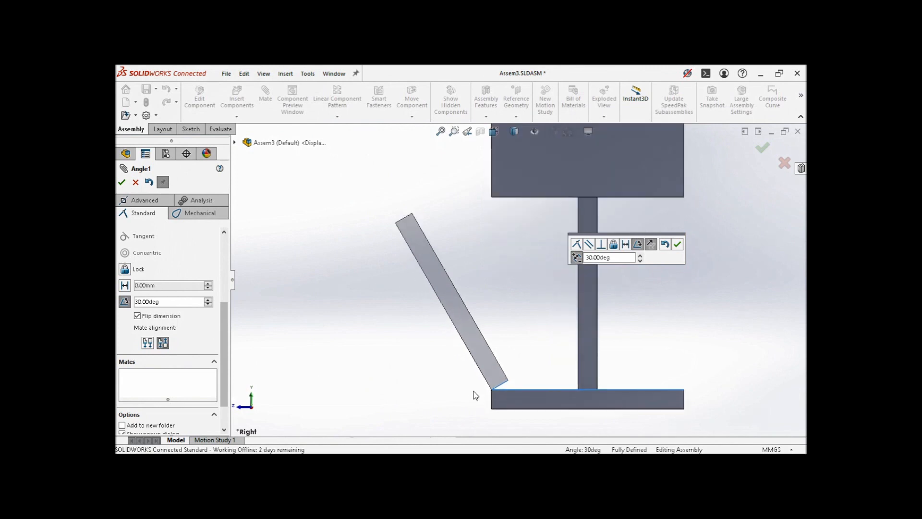
pyautogui.moveTo(614, 258); pyautogui.dragTo(572, 258)
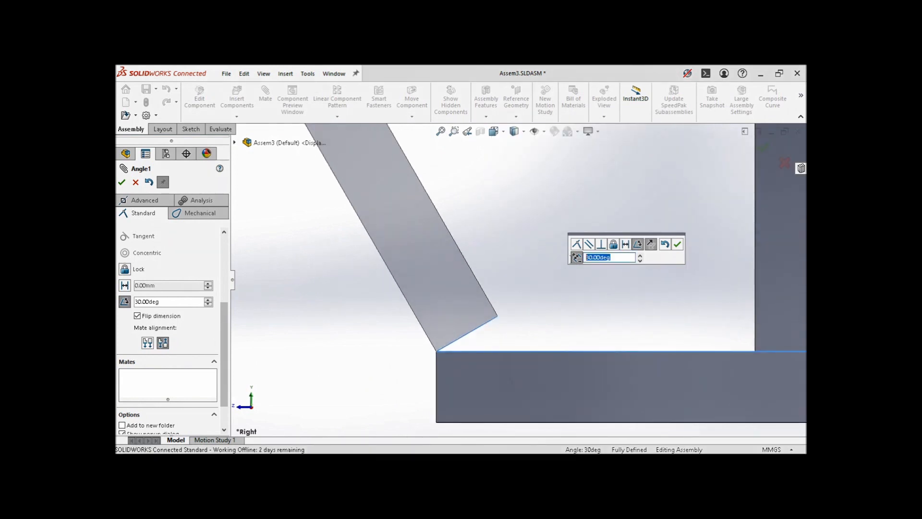
pyautogui.write('45')
pyautogui.press('Return')
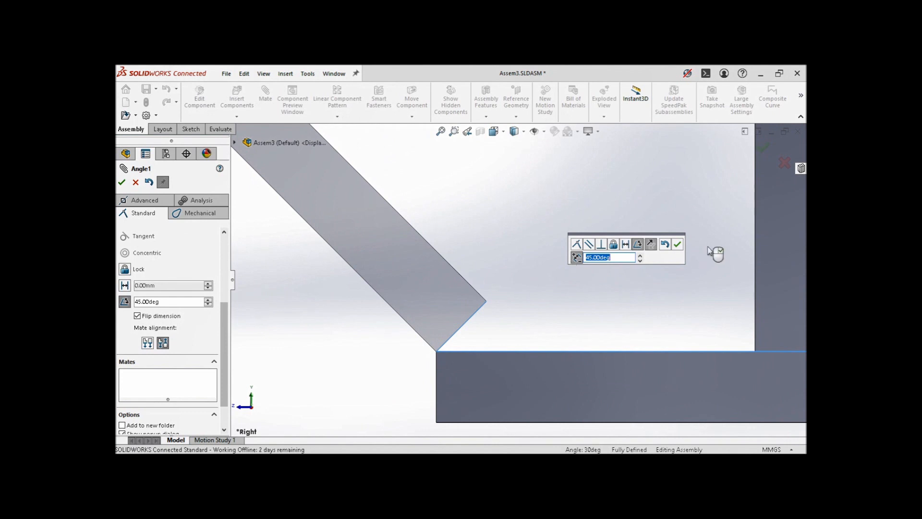
pyautogui.click(678, 244)
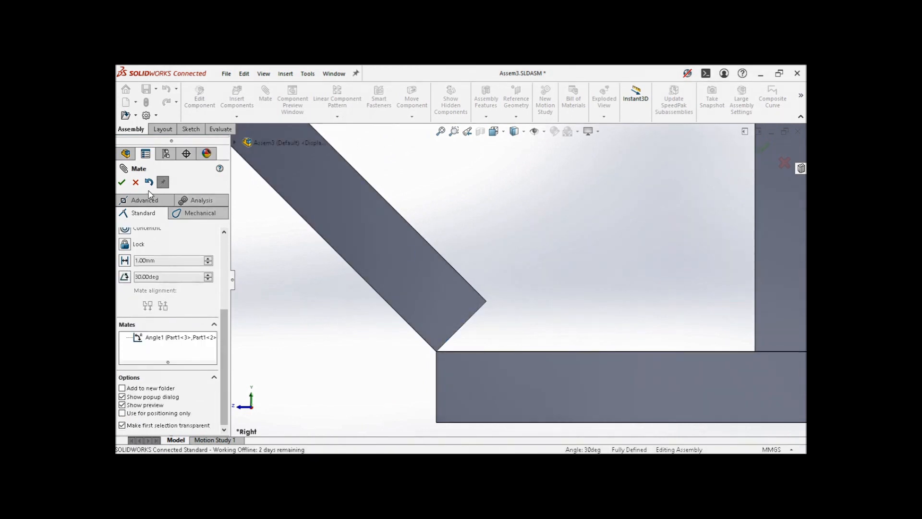
pyautogui.click(122, 182)
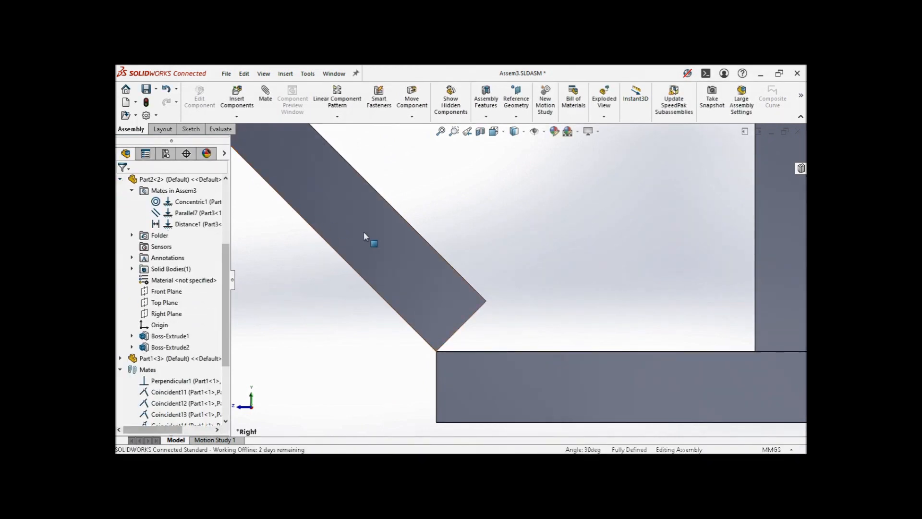
# - Test whether the angled plate can still move, and examine the assembly at an angle and in the Front view
pyautogui.click(392, 233)
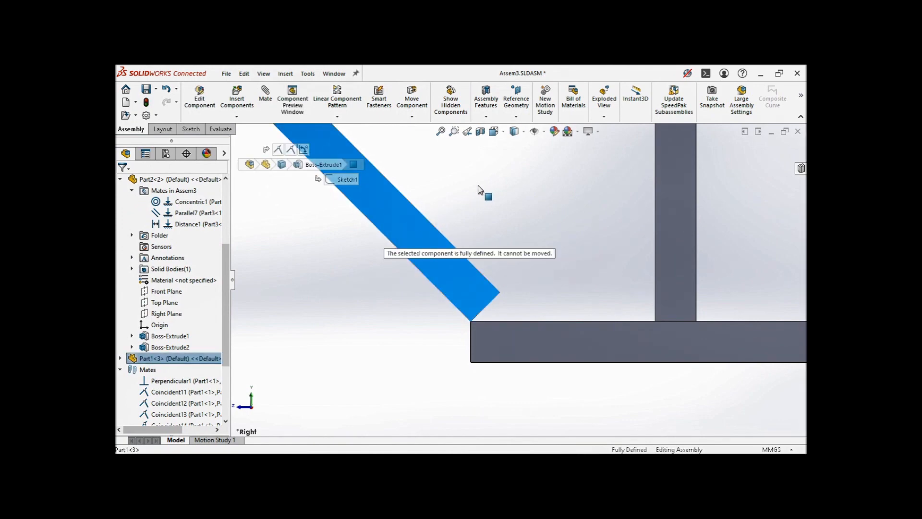
pyautogui.click(477, 225)
pyautogui.moveTo(470, 328); pyautogui.dragTo(452, 296, button='middle')
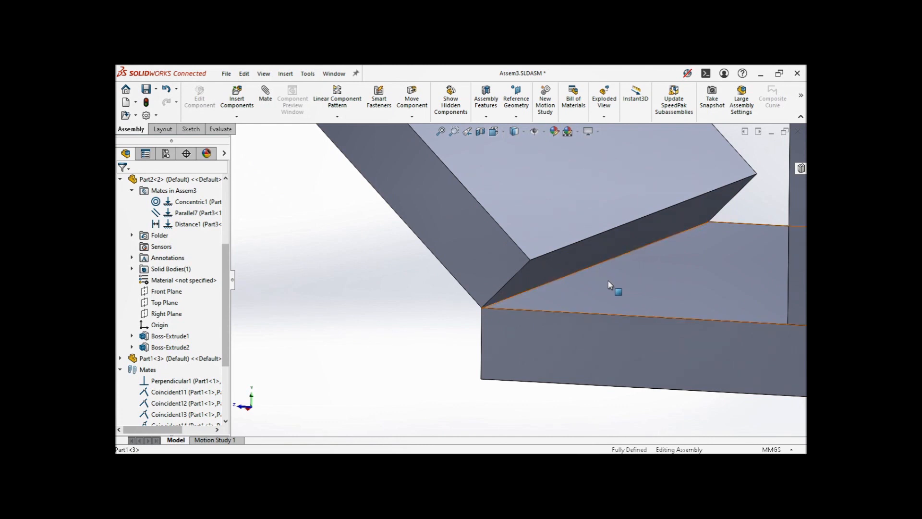
pyautogui.scroll(5, 597, 261)
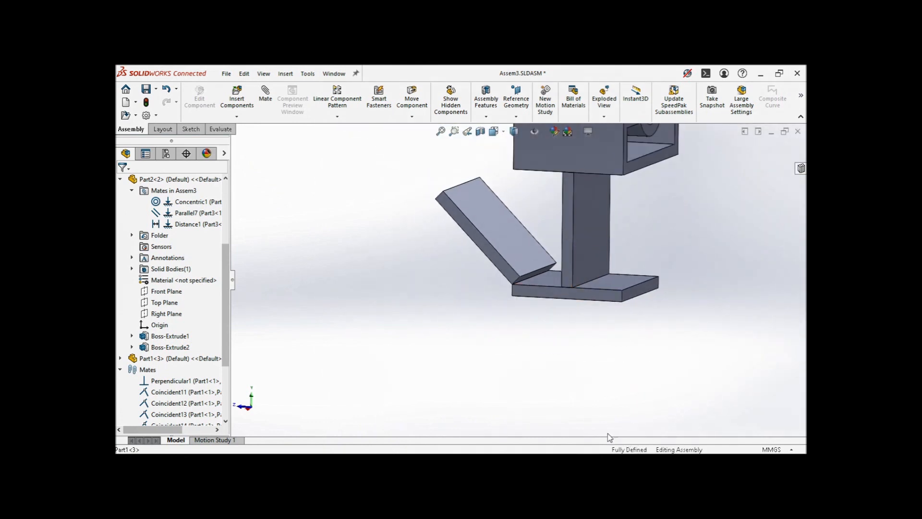
pyautogui.click(493, 134)
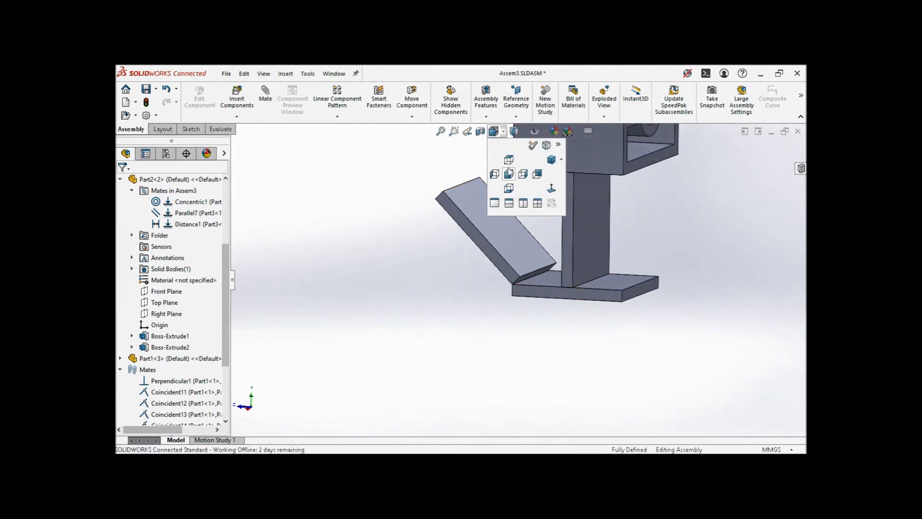
pyautogui.click(510, 176)
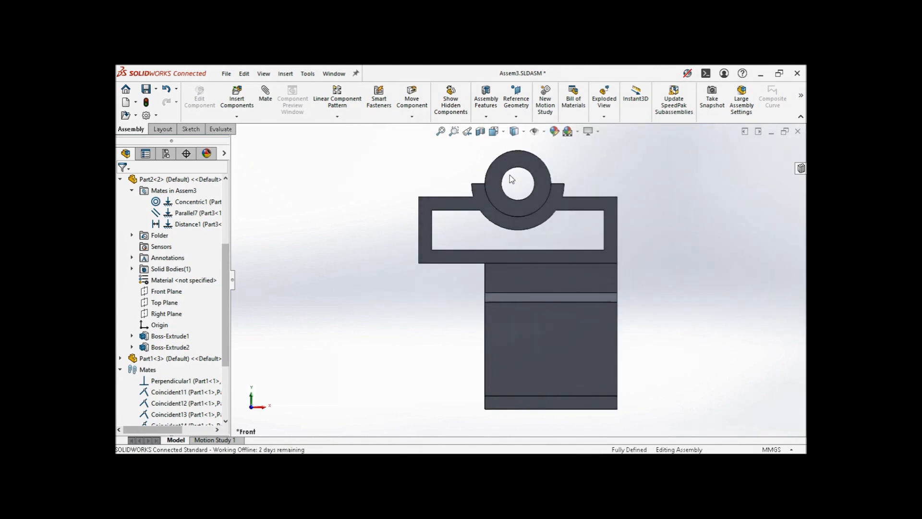
pyautogui.moveTo(486, 200); pyautogui.dragTo(467, 235, button='middle')
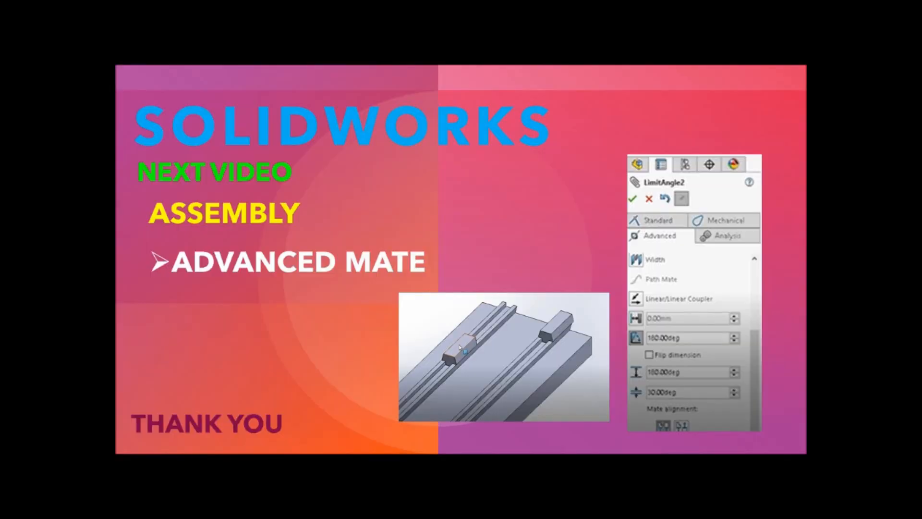